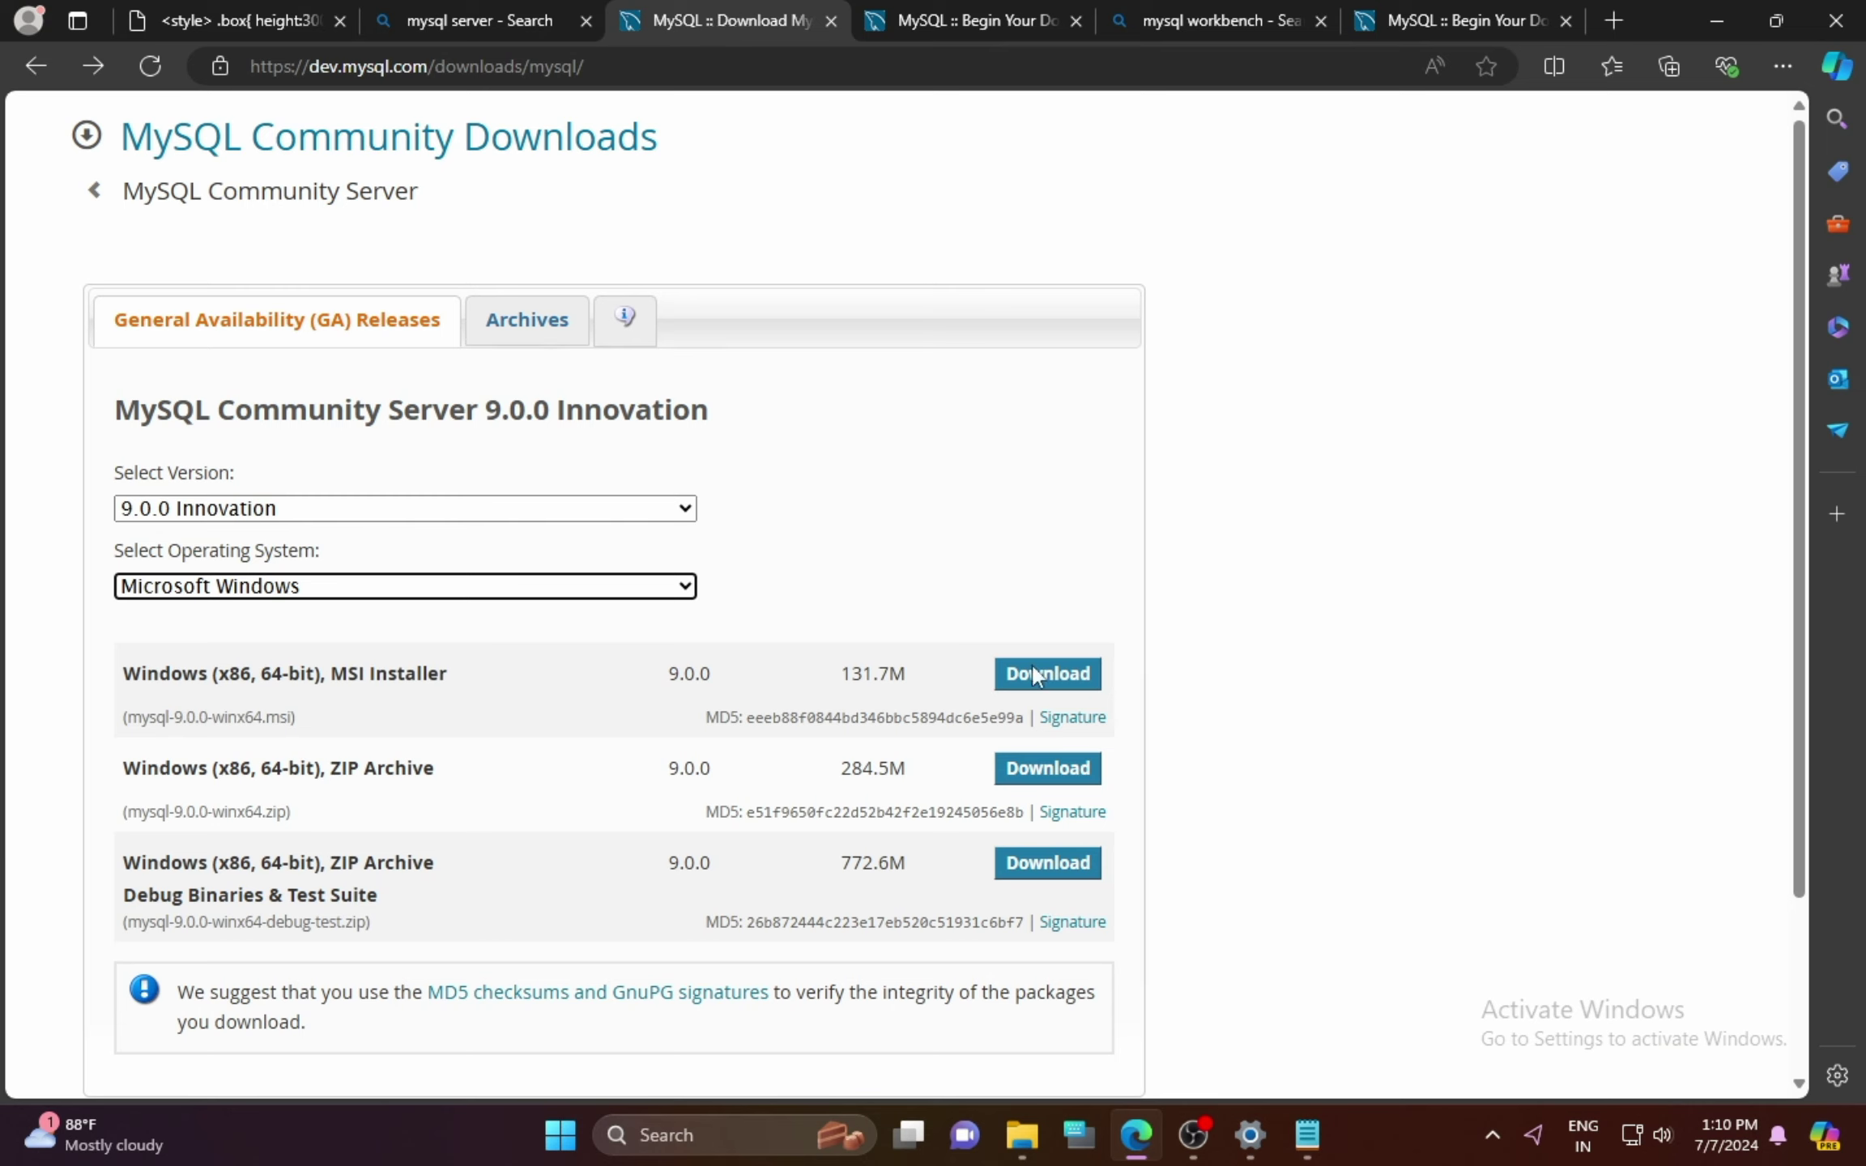
Step: Check the Begin Your Download page and Workbench search results, then open the Downloads folder
{"action": "left_click", "coordinate": [958, 23]}
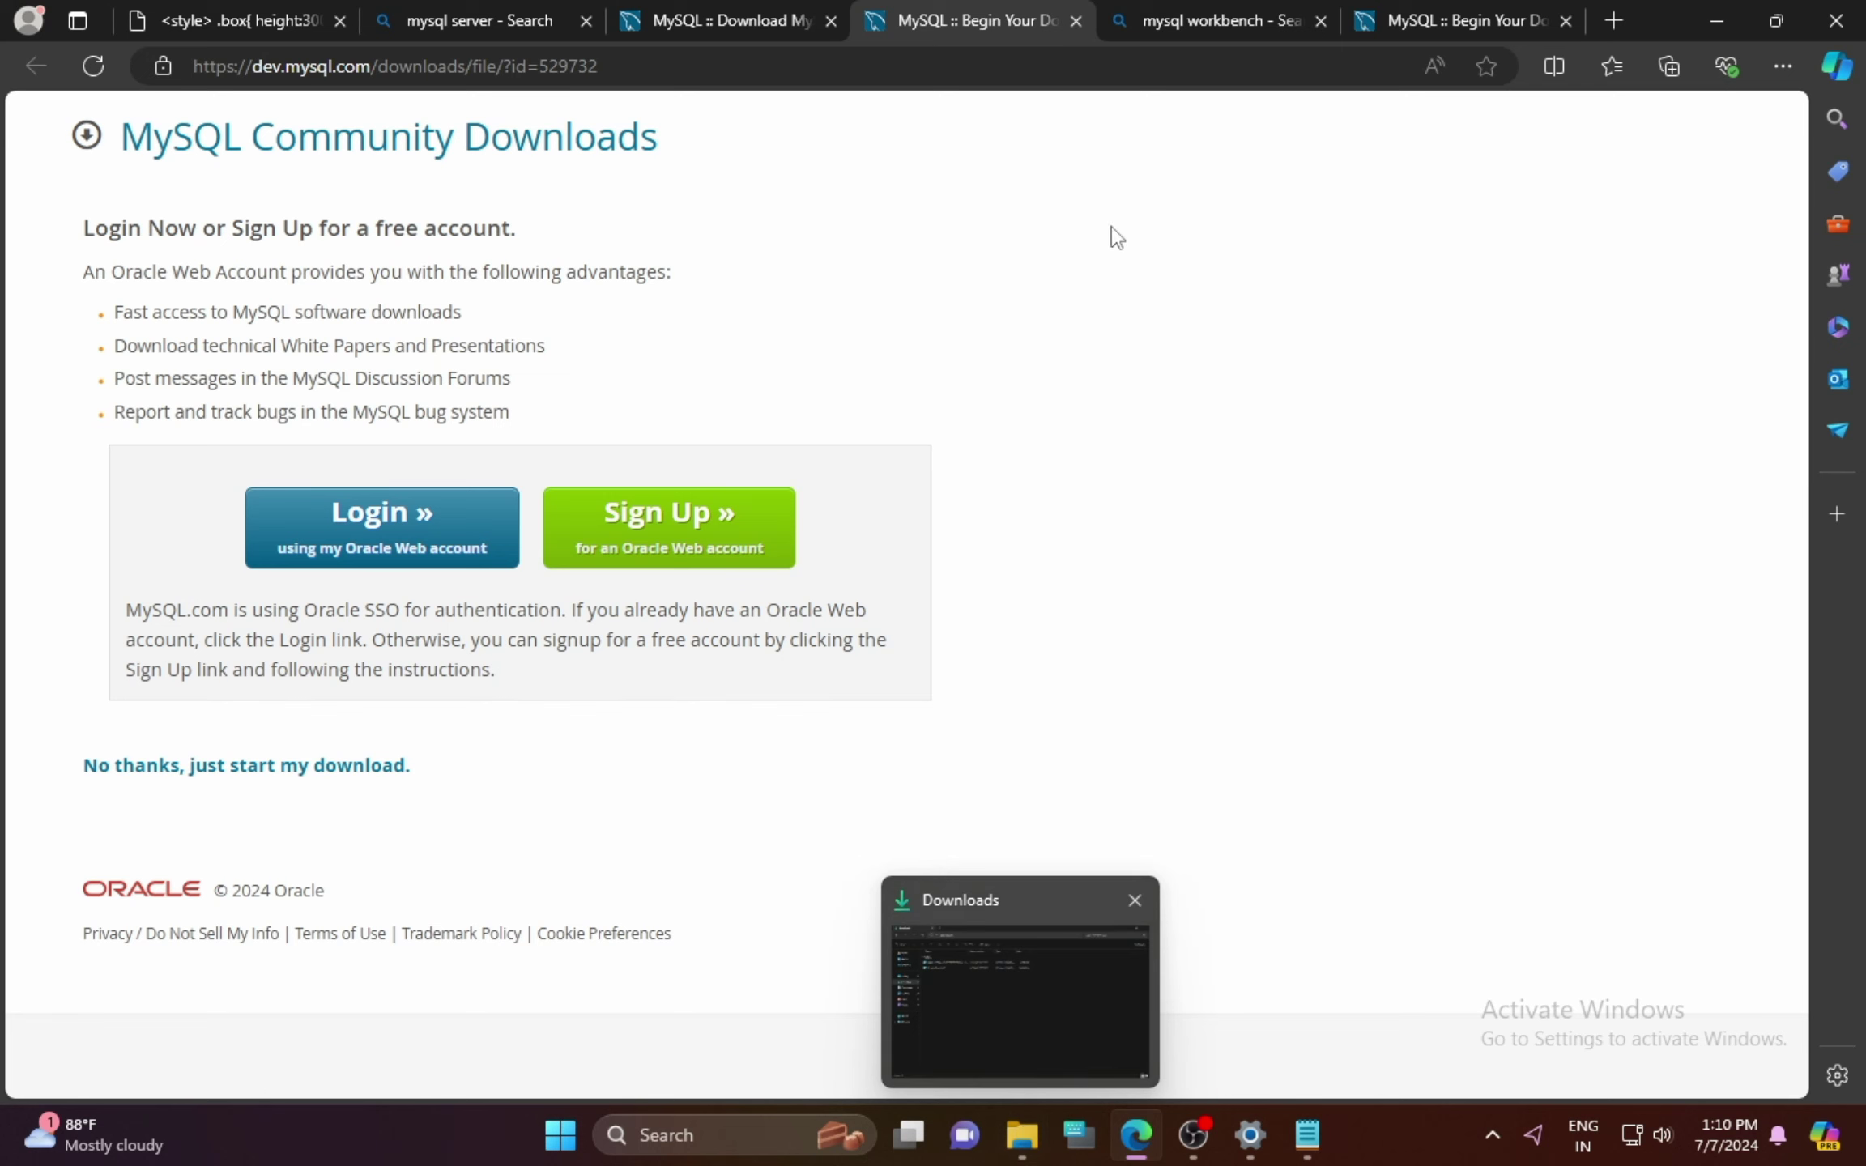
{"action": "left_click", "coordinate": [1210, 6]}
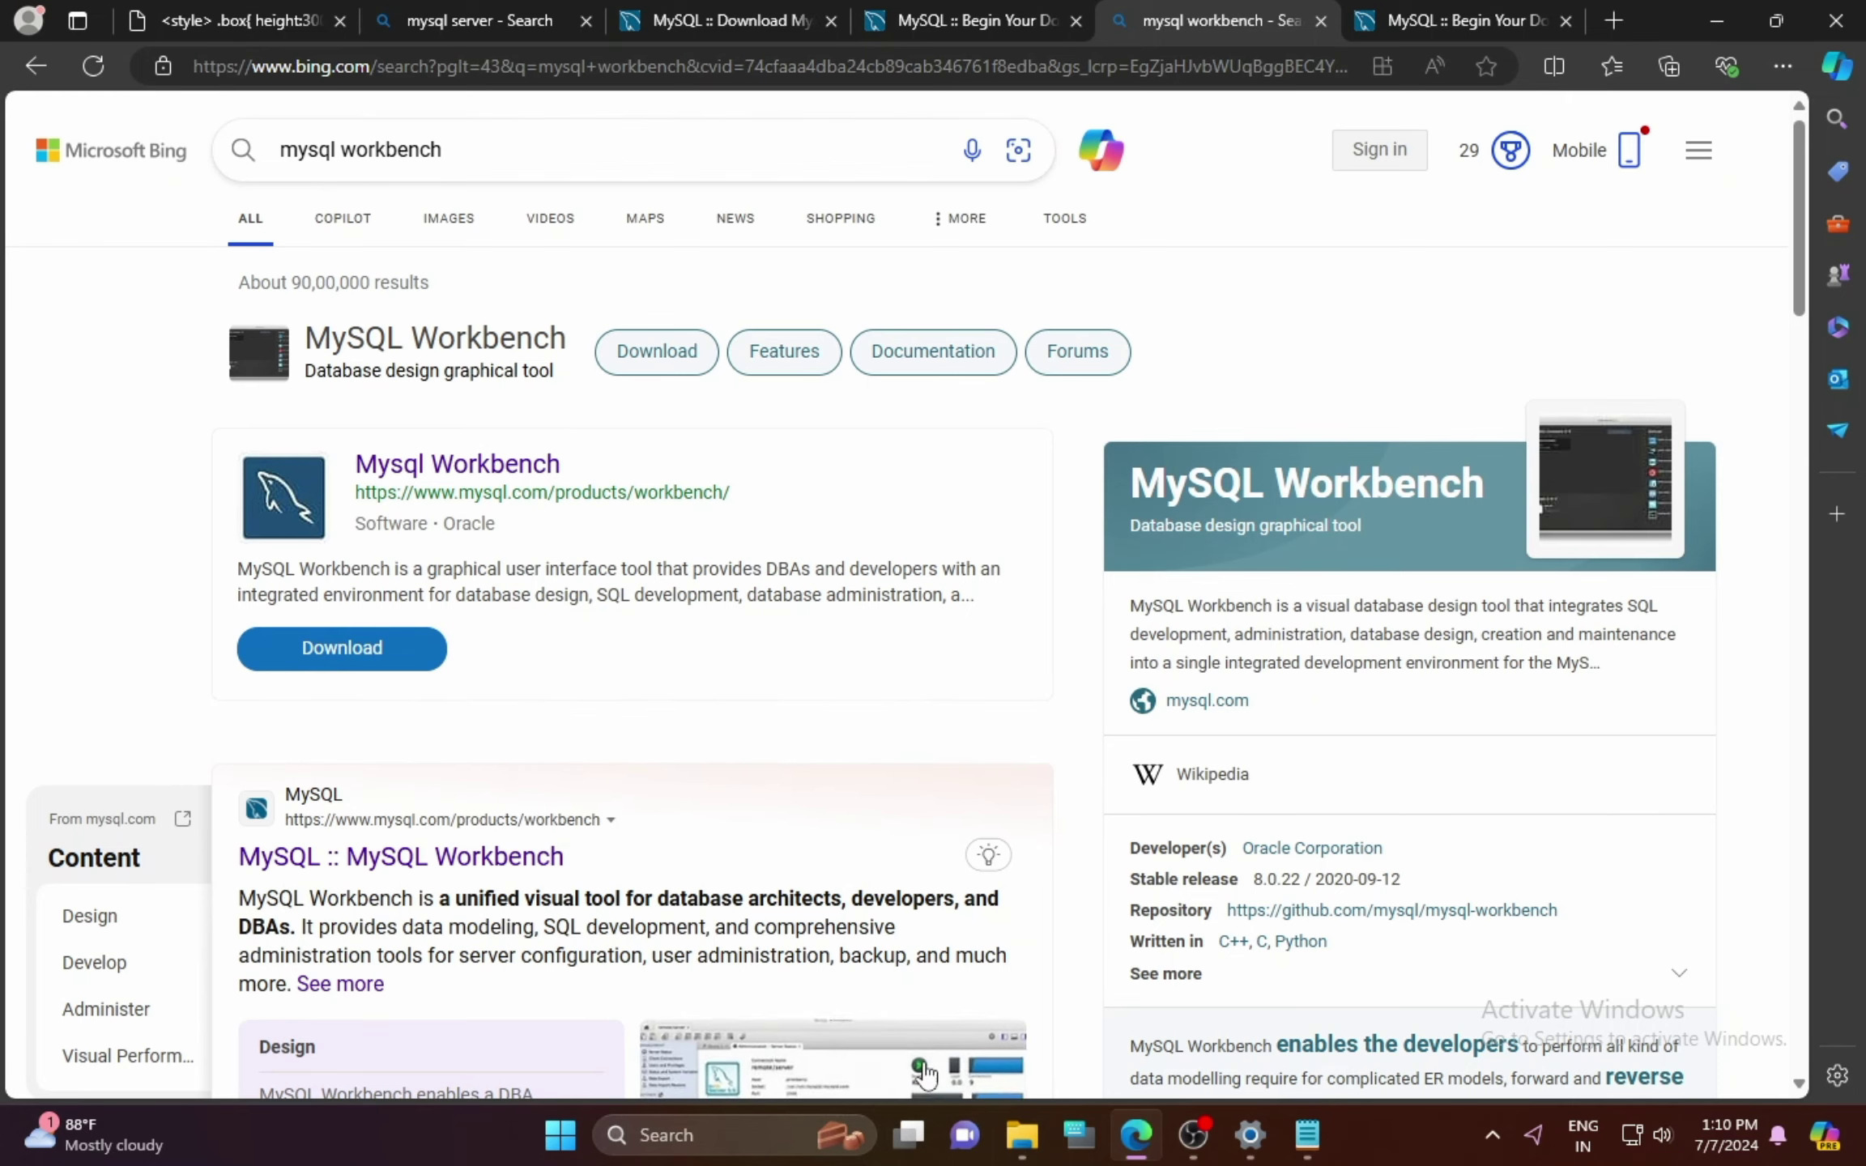
{"action": "left_click", "coordinate": [826, 1053]}
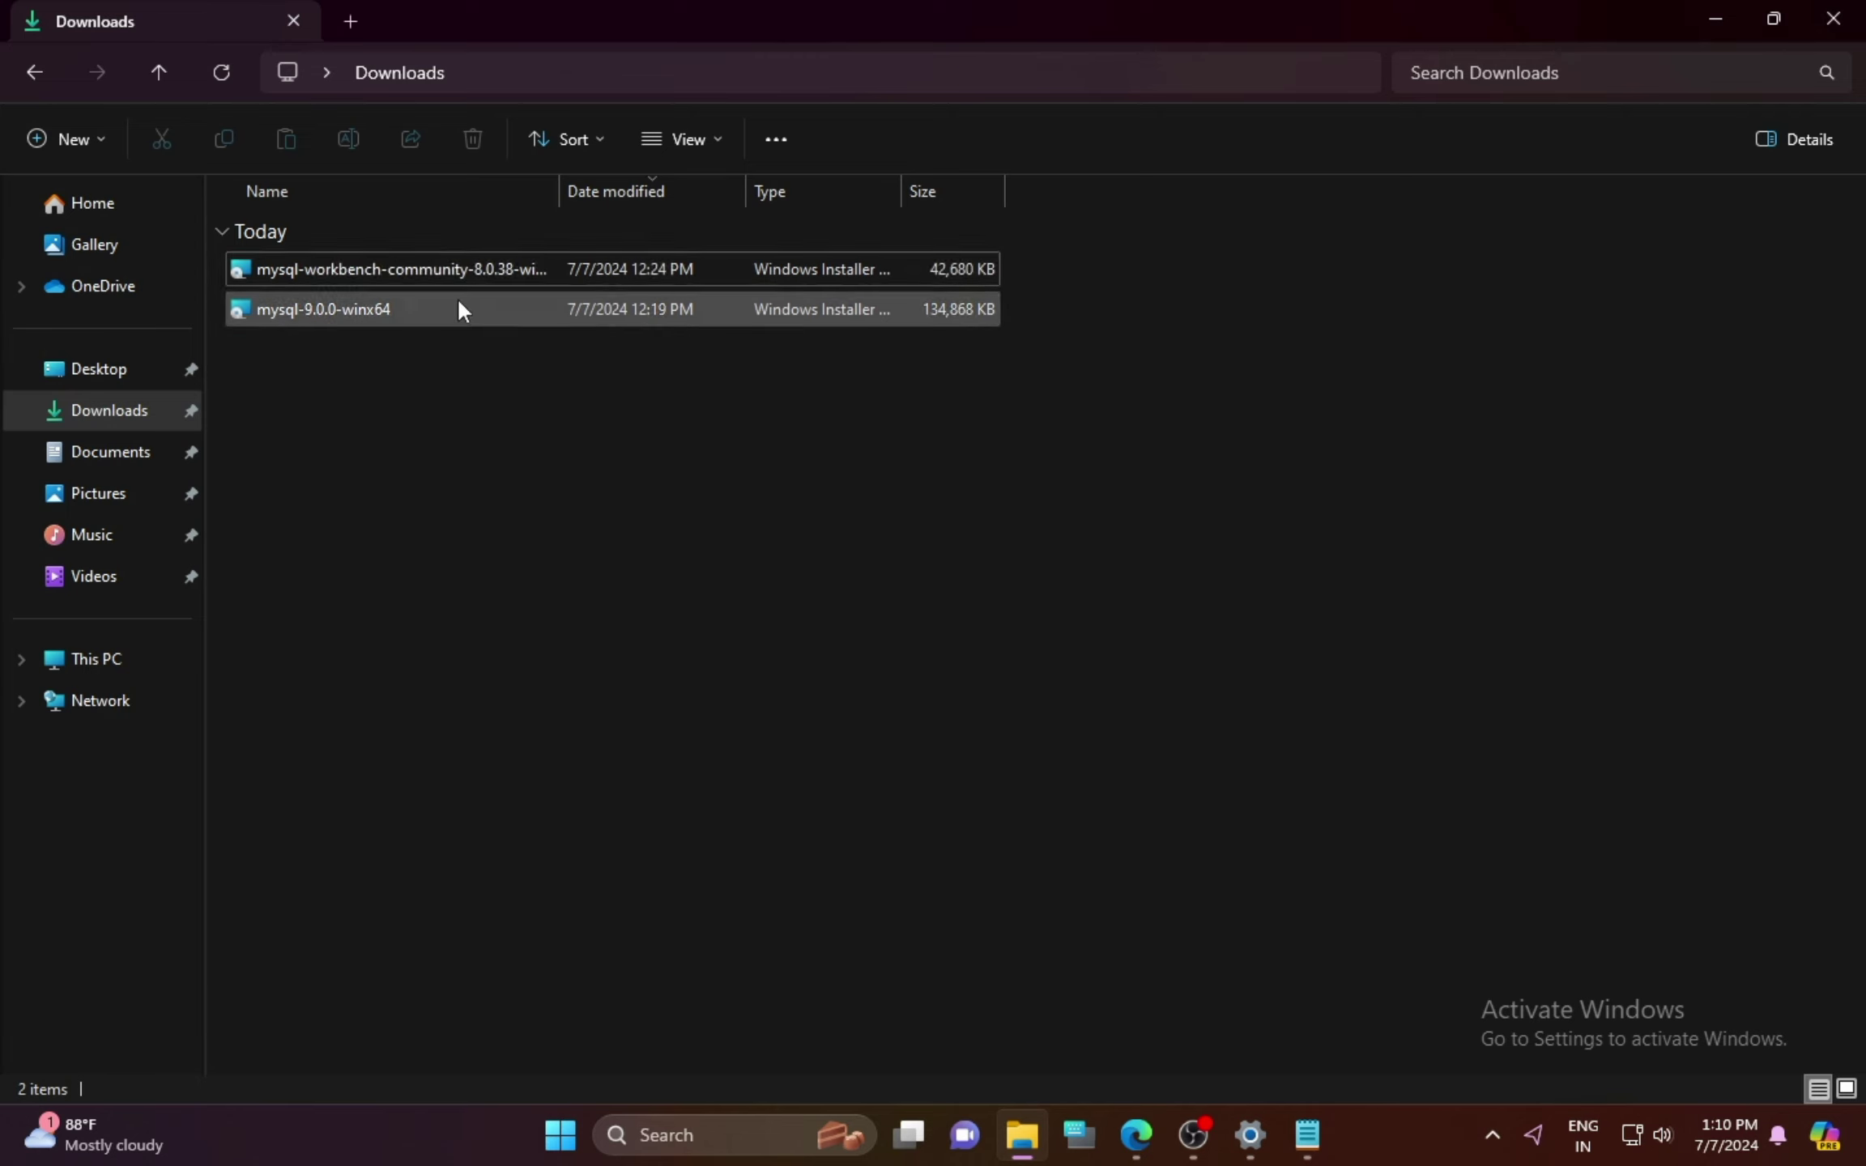
Step: Launch the MySQL Workbench installer, then cancel its setup wizard
{"action": "double_click", "coordinate": [455, 270]}
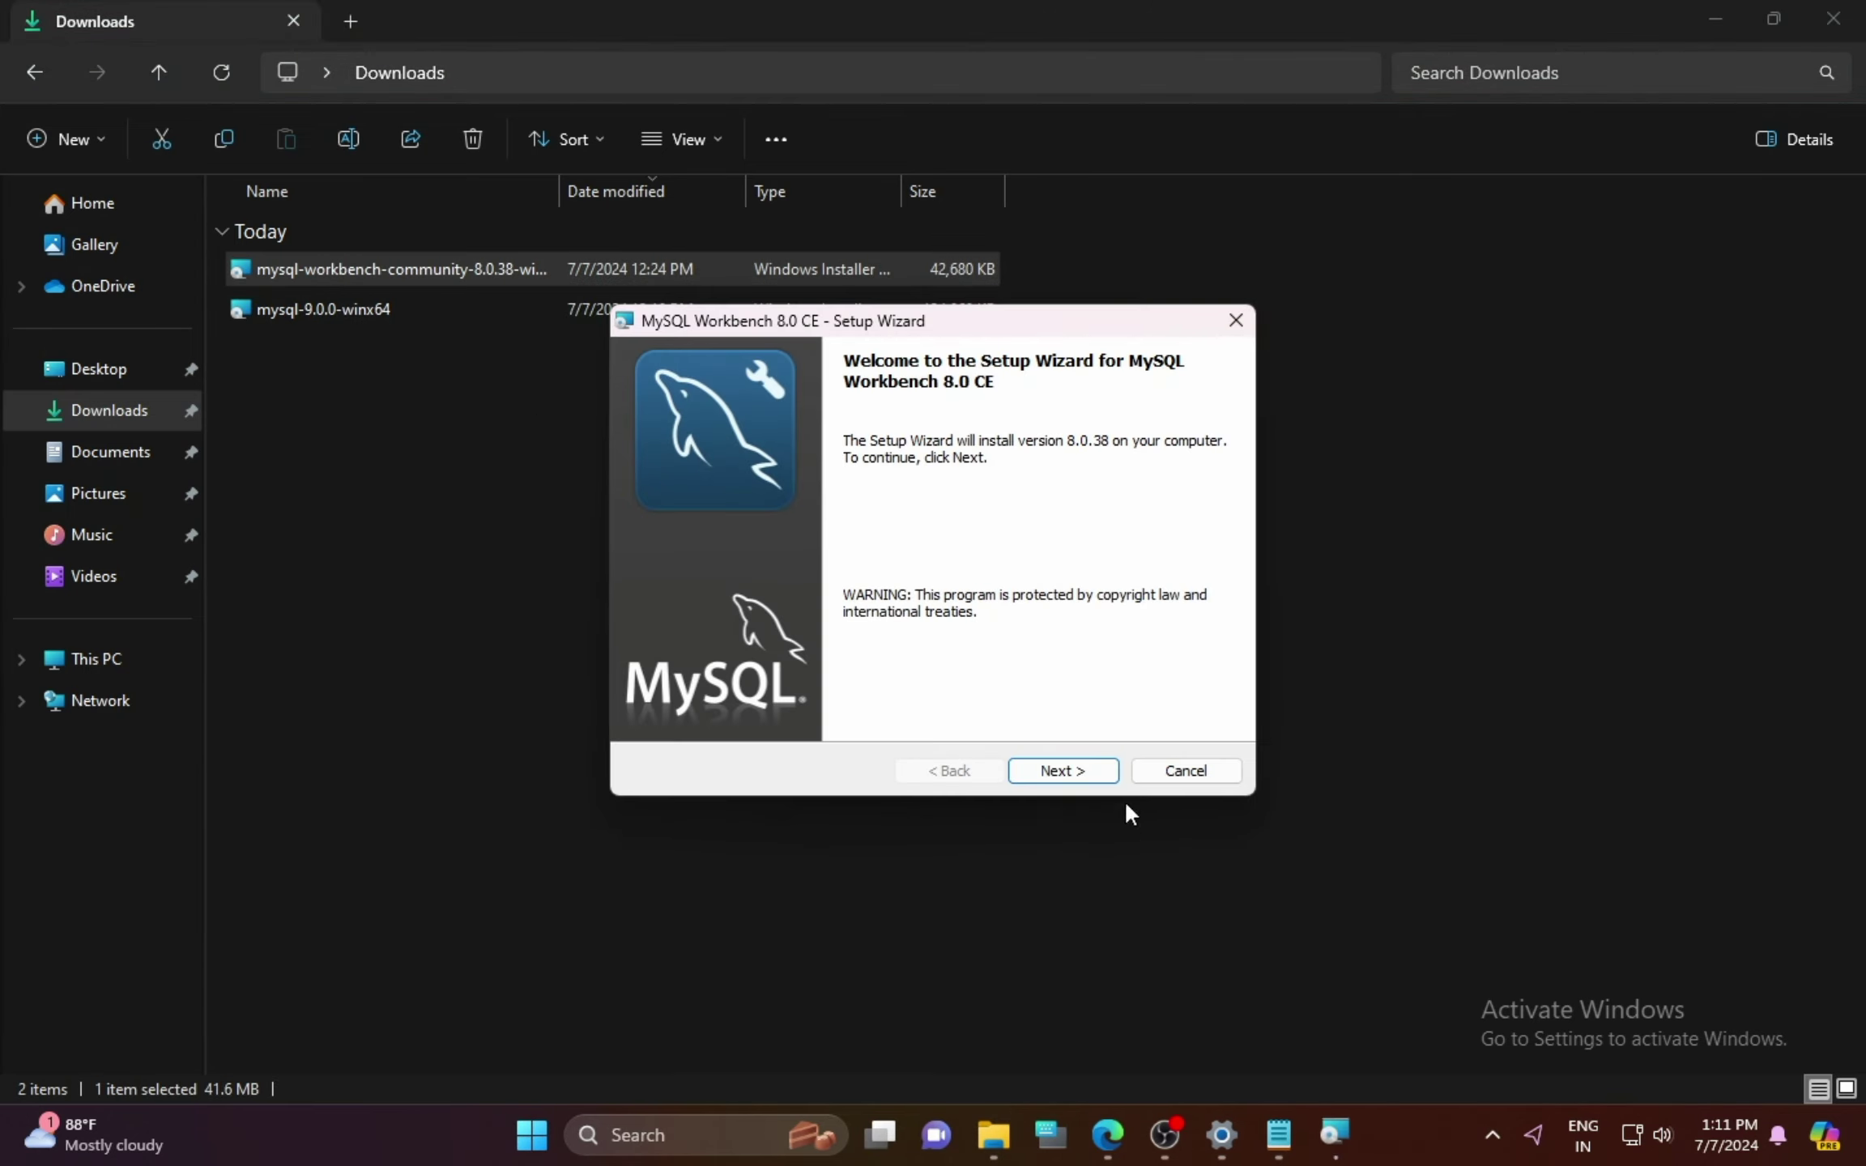
{"action": "left_click", "coordinate": [1185, 770]}
{"action": "left_click", "coordinate": [848, 606]}
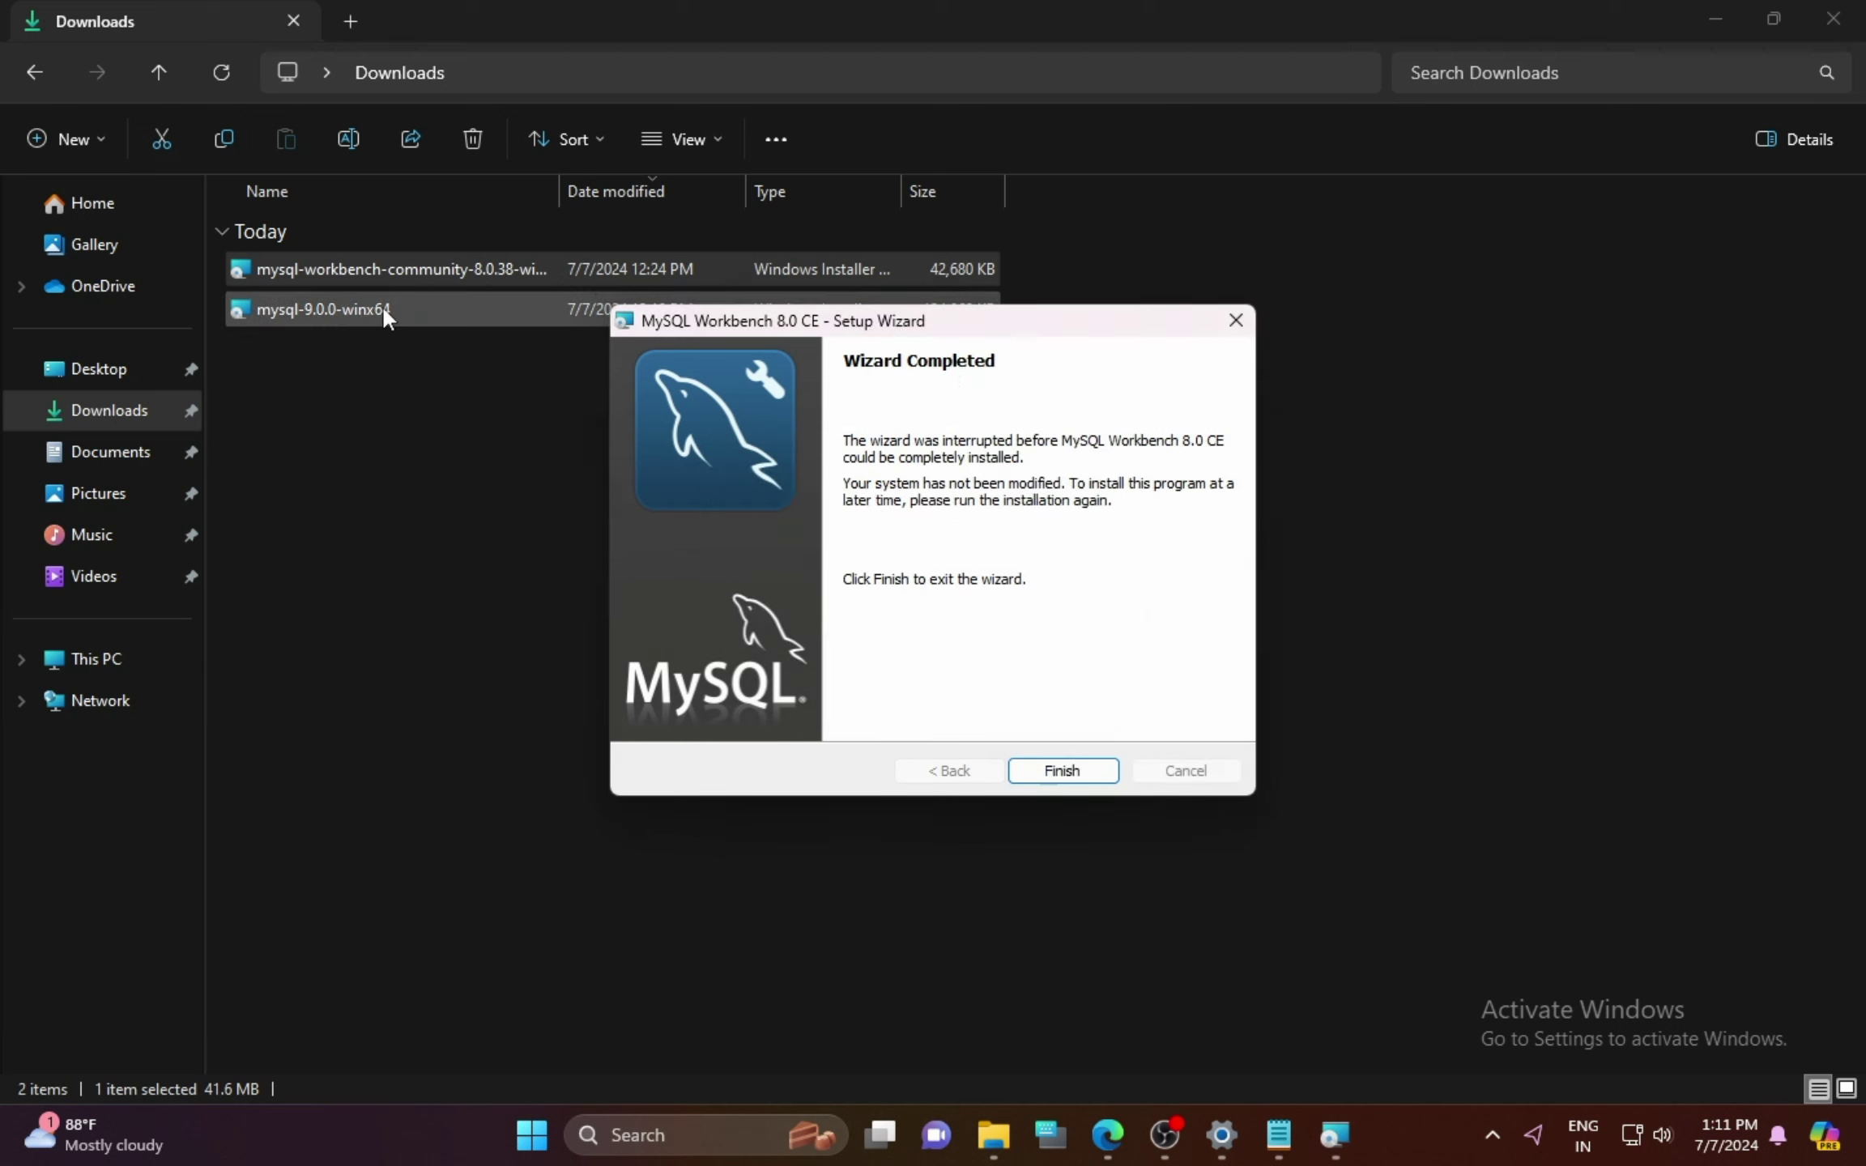
Step: Install MySQL Server 9.0 from mysql-9.0.0-winx64, accepting the license and choosing Complete setup
{"action": "left_click", "coordinate": [383, 307]}
{"action": "double_click", "coordinate": [657, 308]}
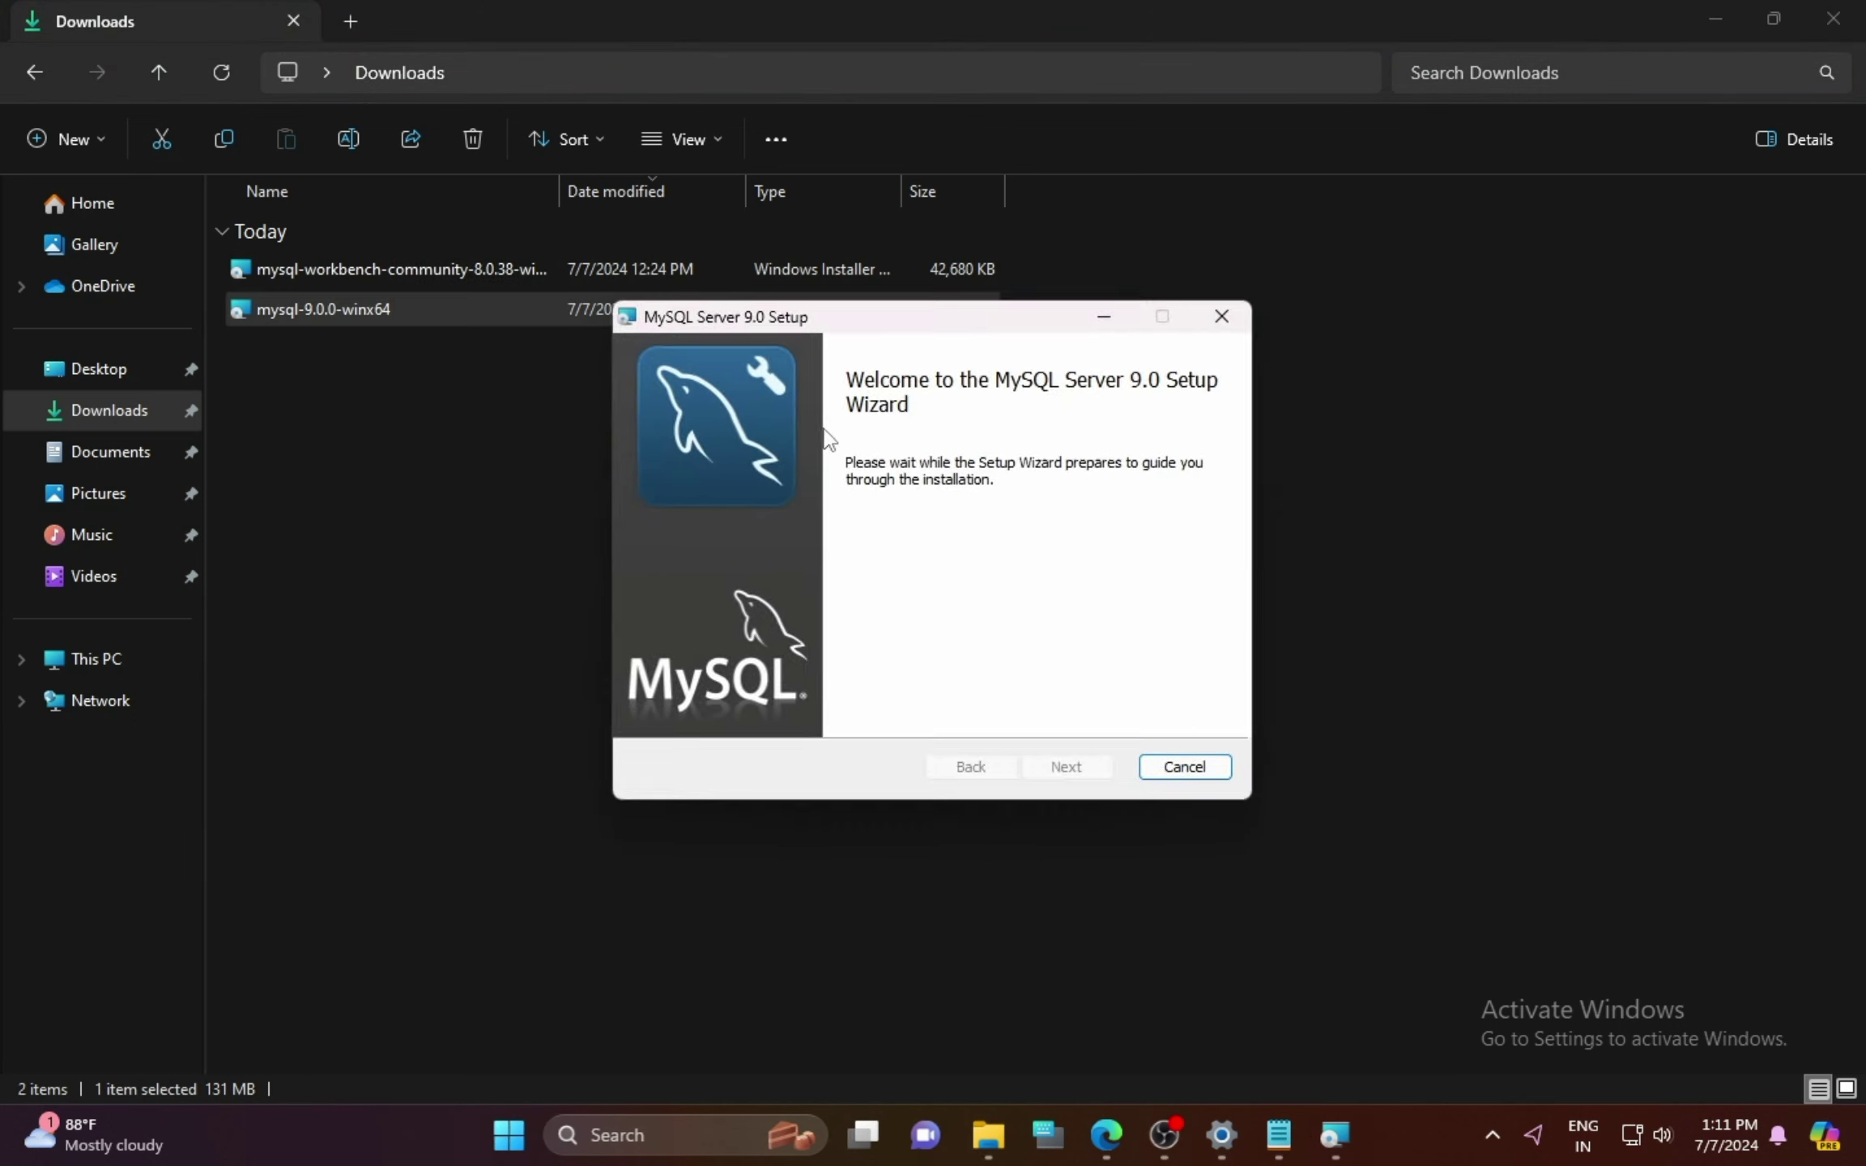
{"action": "left_click", "coordinate": [1061, 768]}
{"action": "left_click", "coordinate": [743, 706]}
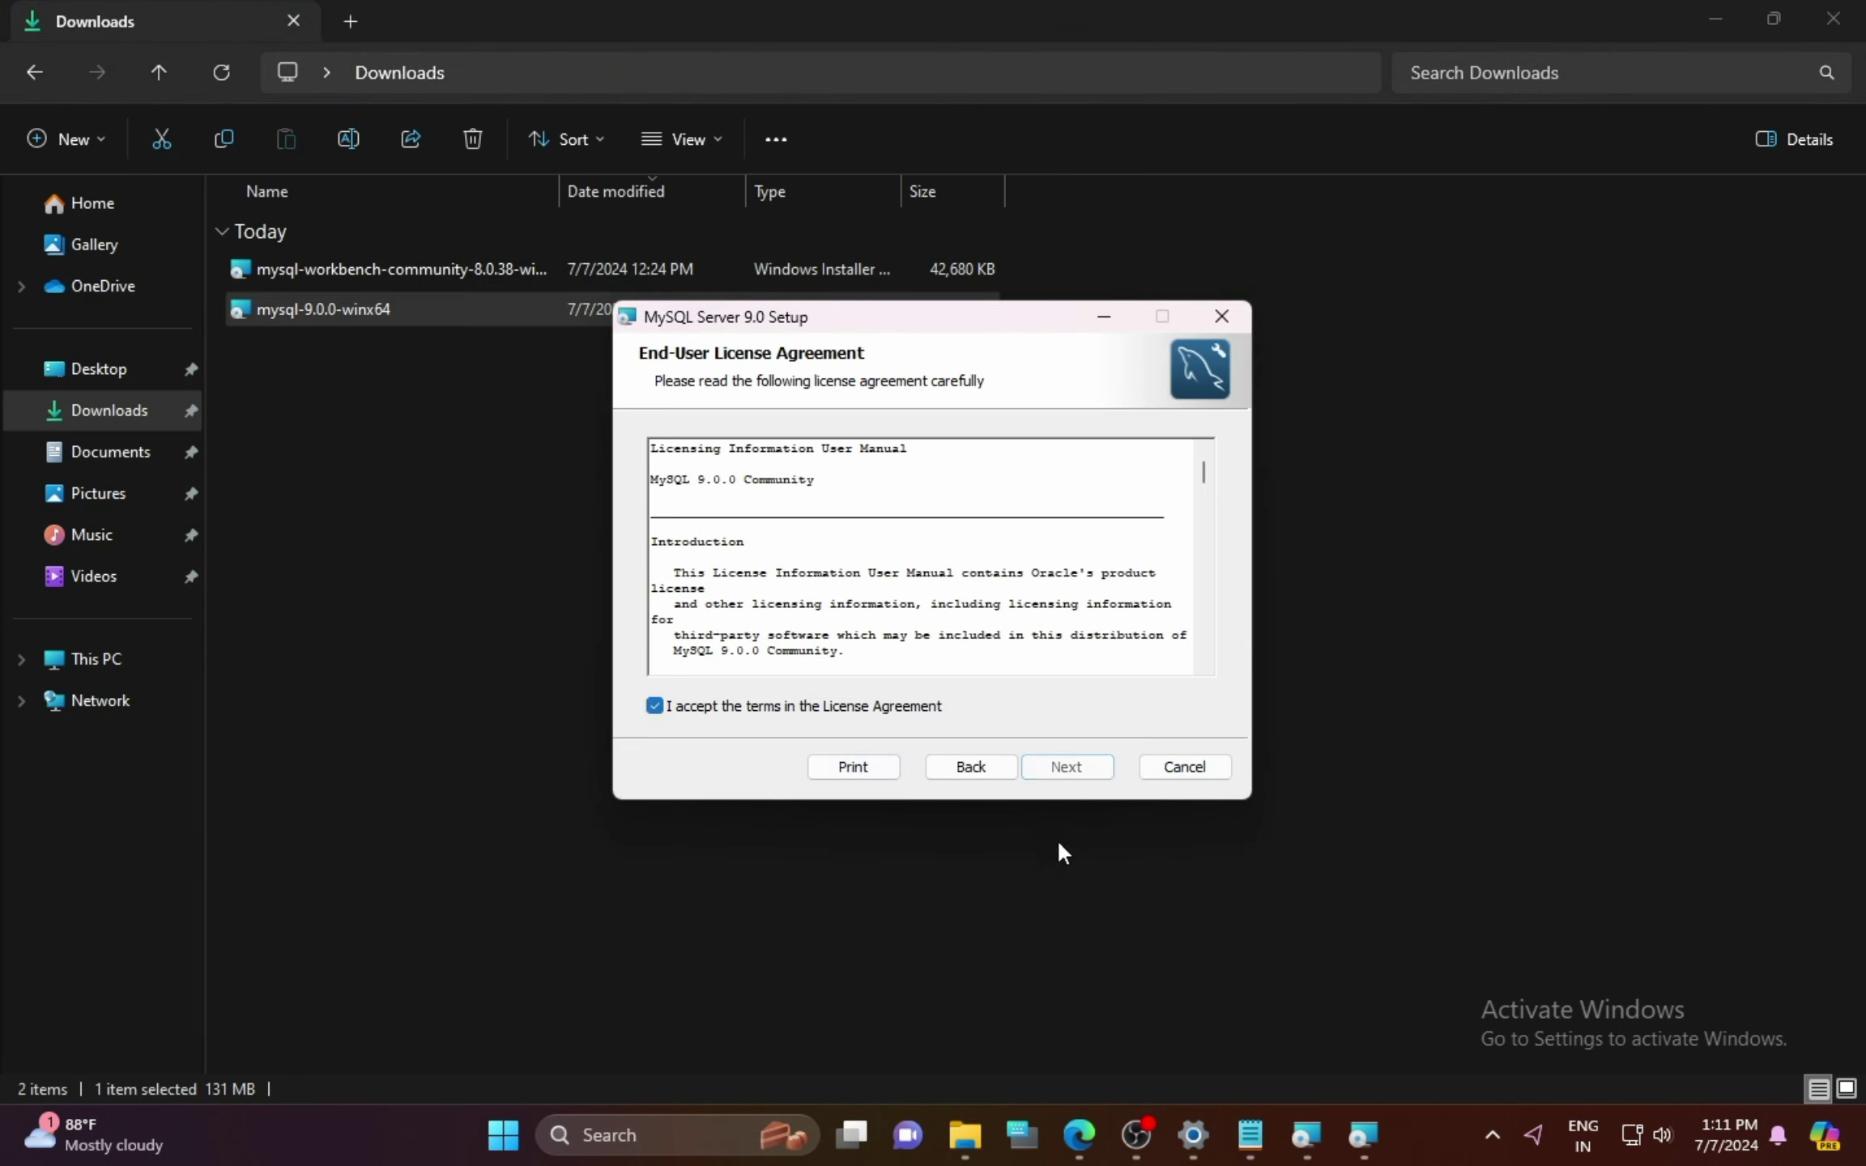
{"action": "left_click", "coordinate": [1088, 774]}
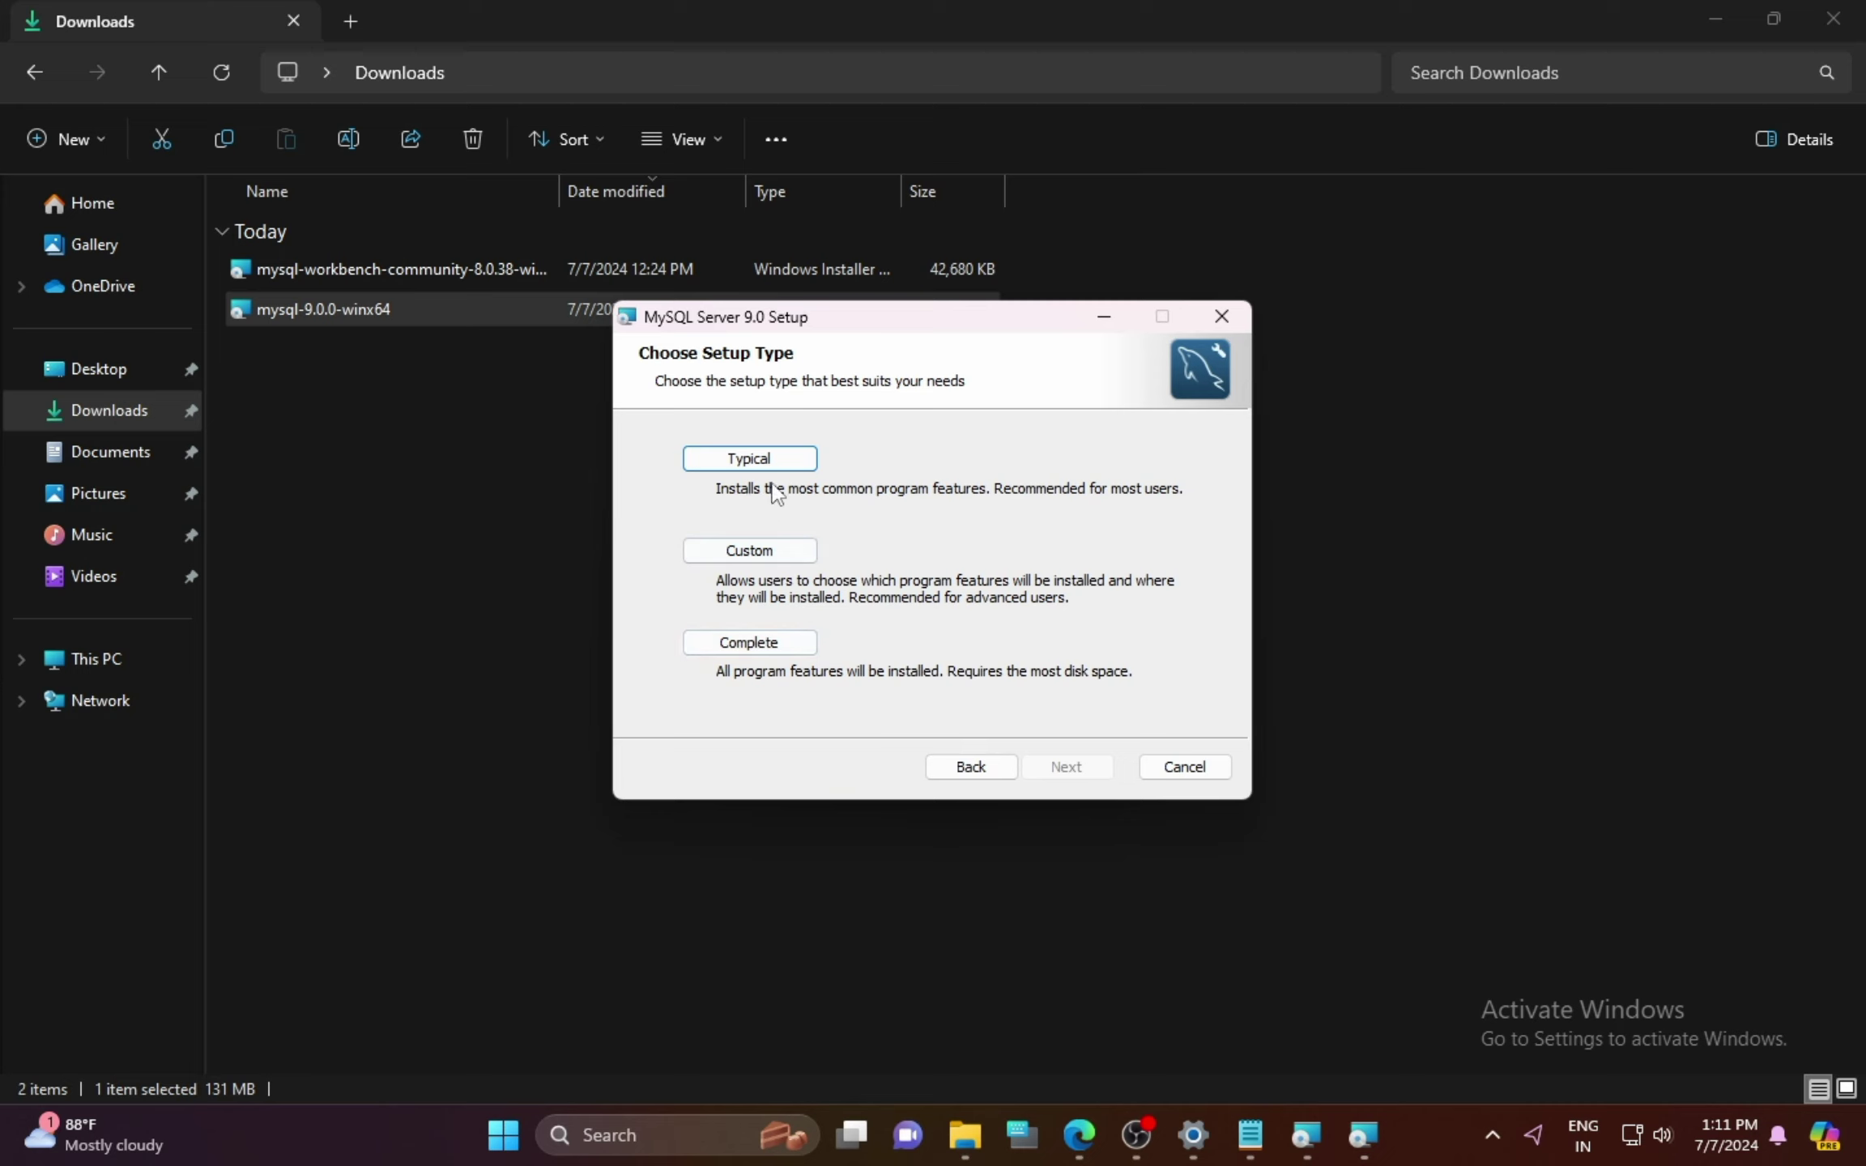
{"action": "left_click", "coordinate": [749, 643]}
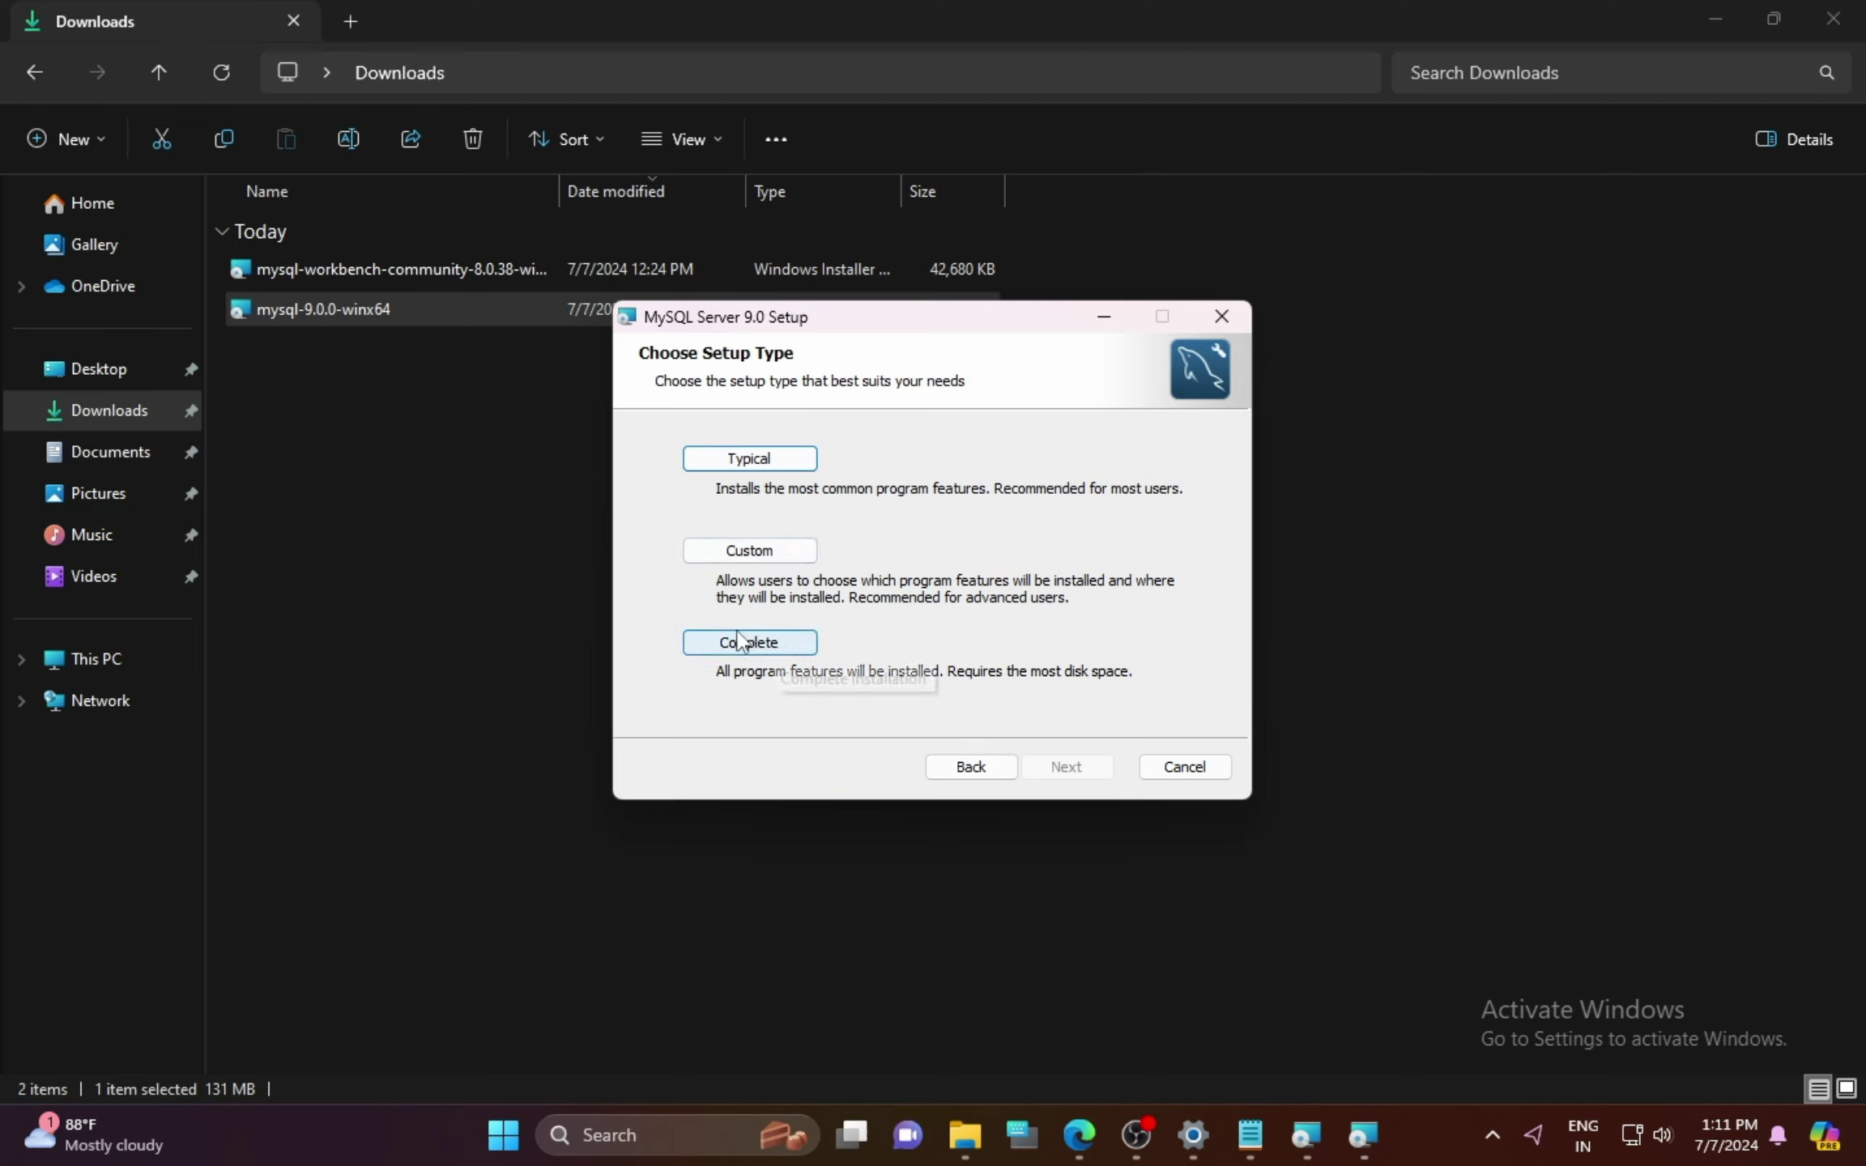
{"action": "left_click", "coordinate": [1050, 766]}
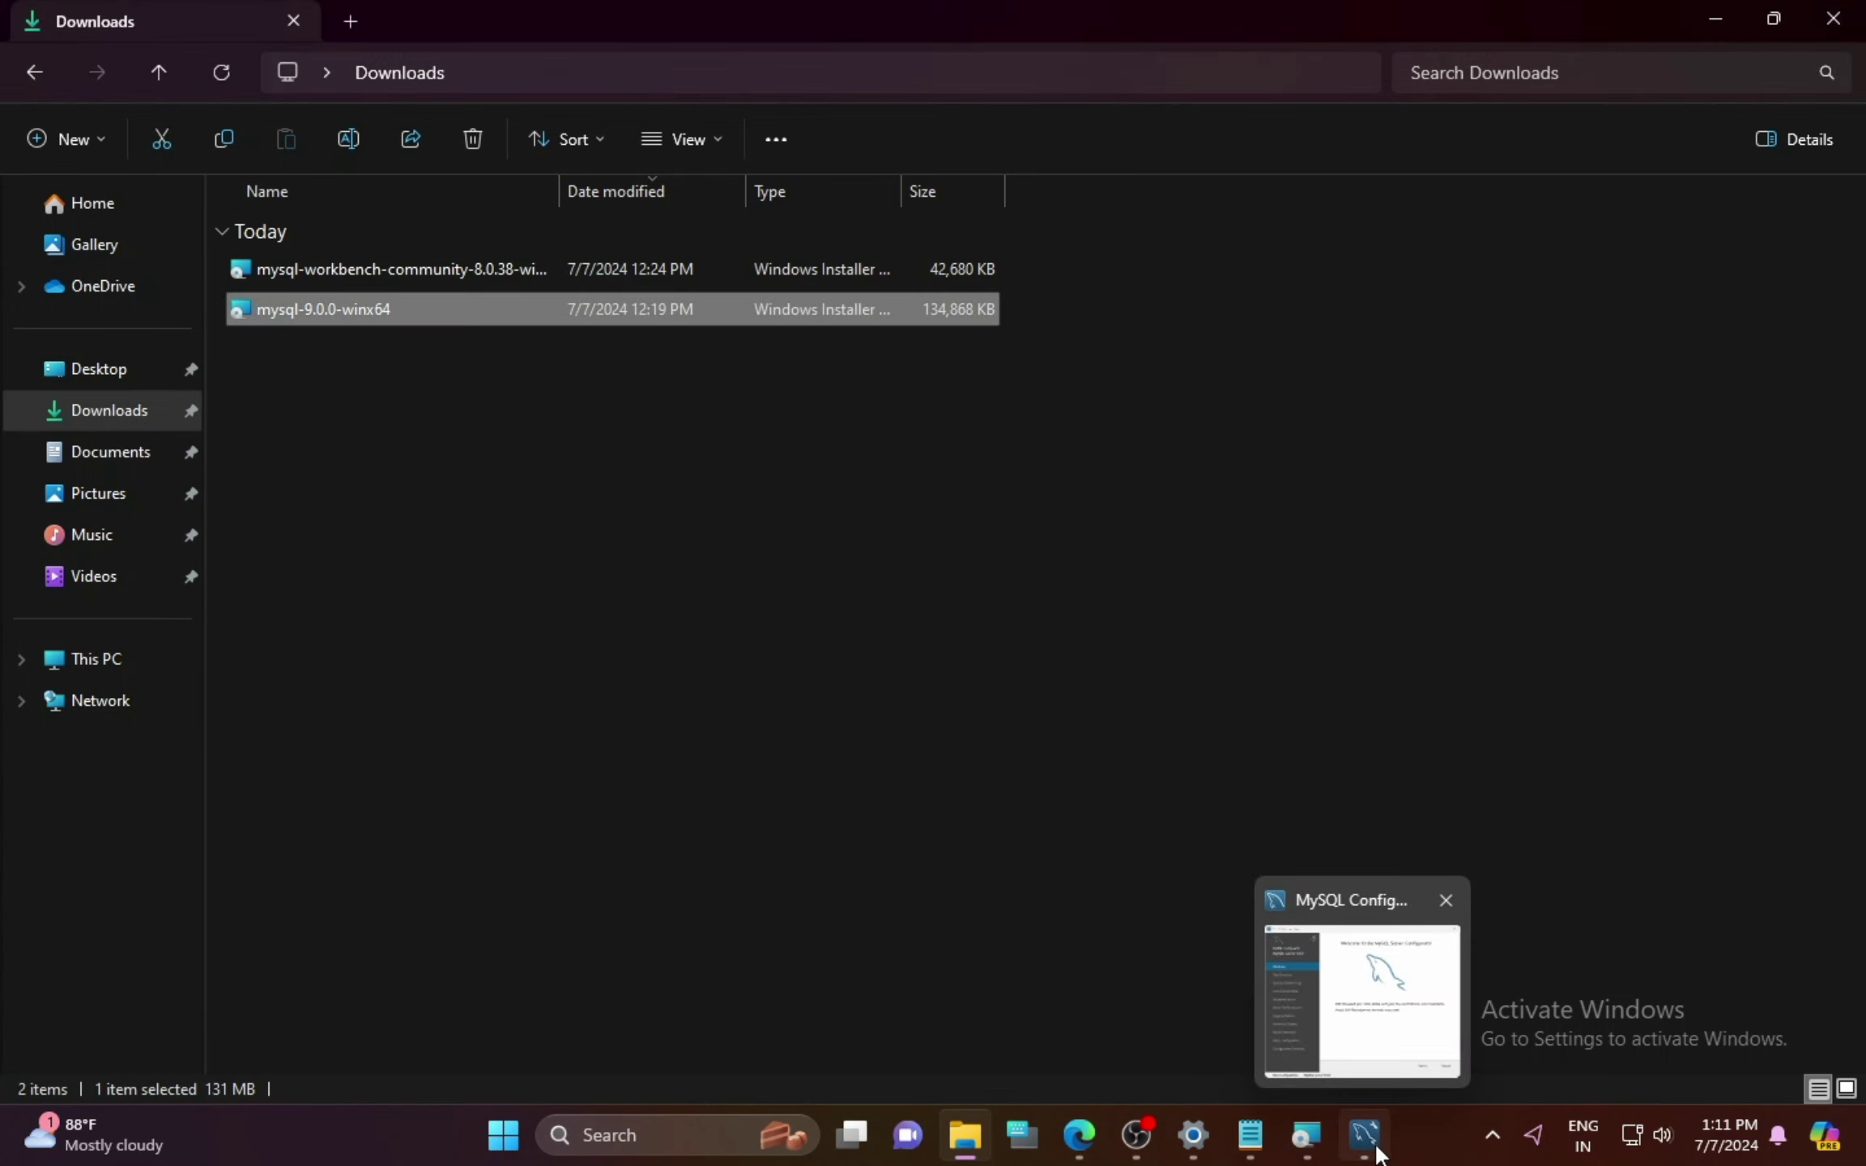
Step: Keep the default data directory, Development Computer config and port 3306; enter the root password twice
{"action": "left_click", "coordinate": [1375, 1150]}
{"action": "left_click", "coordinate": [1228, 893]}
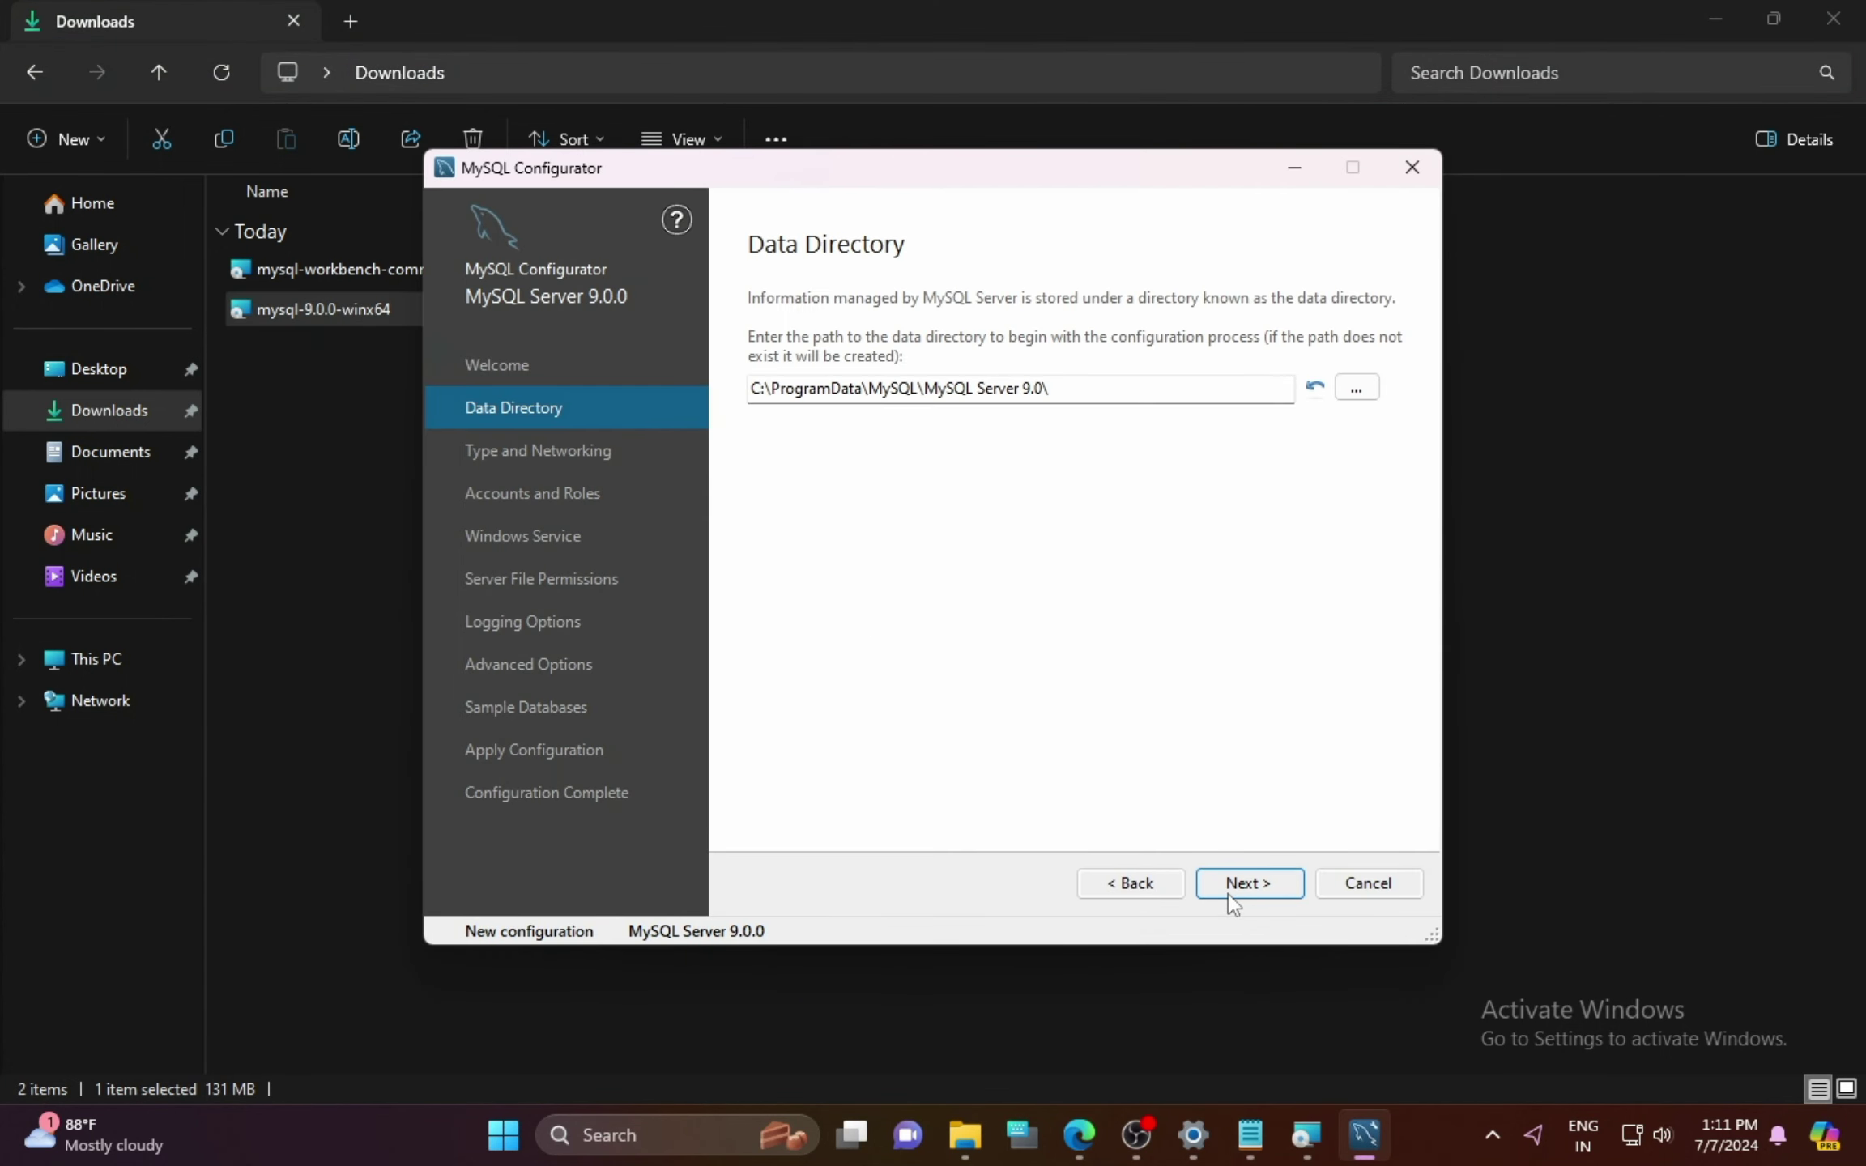
{"action": "left_click", "coordinate": [1278, 883]}
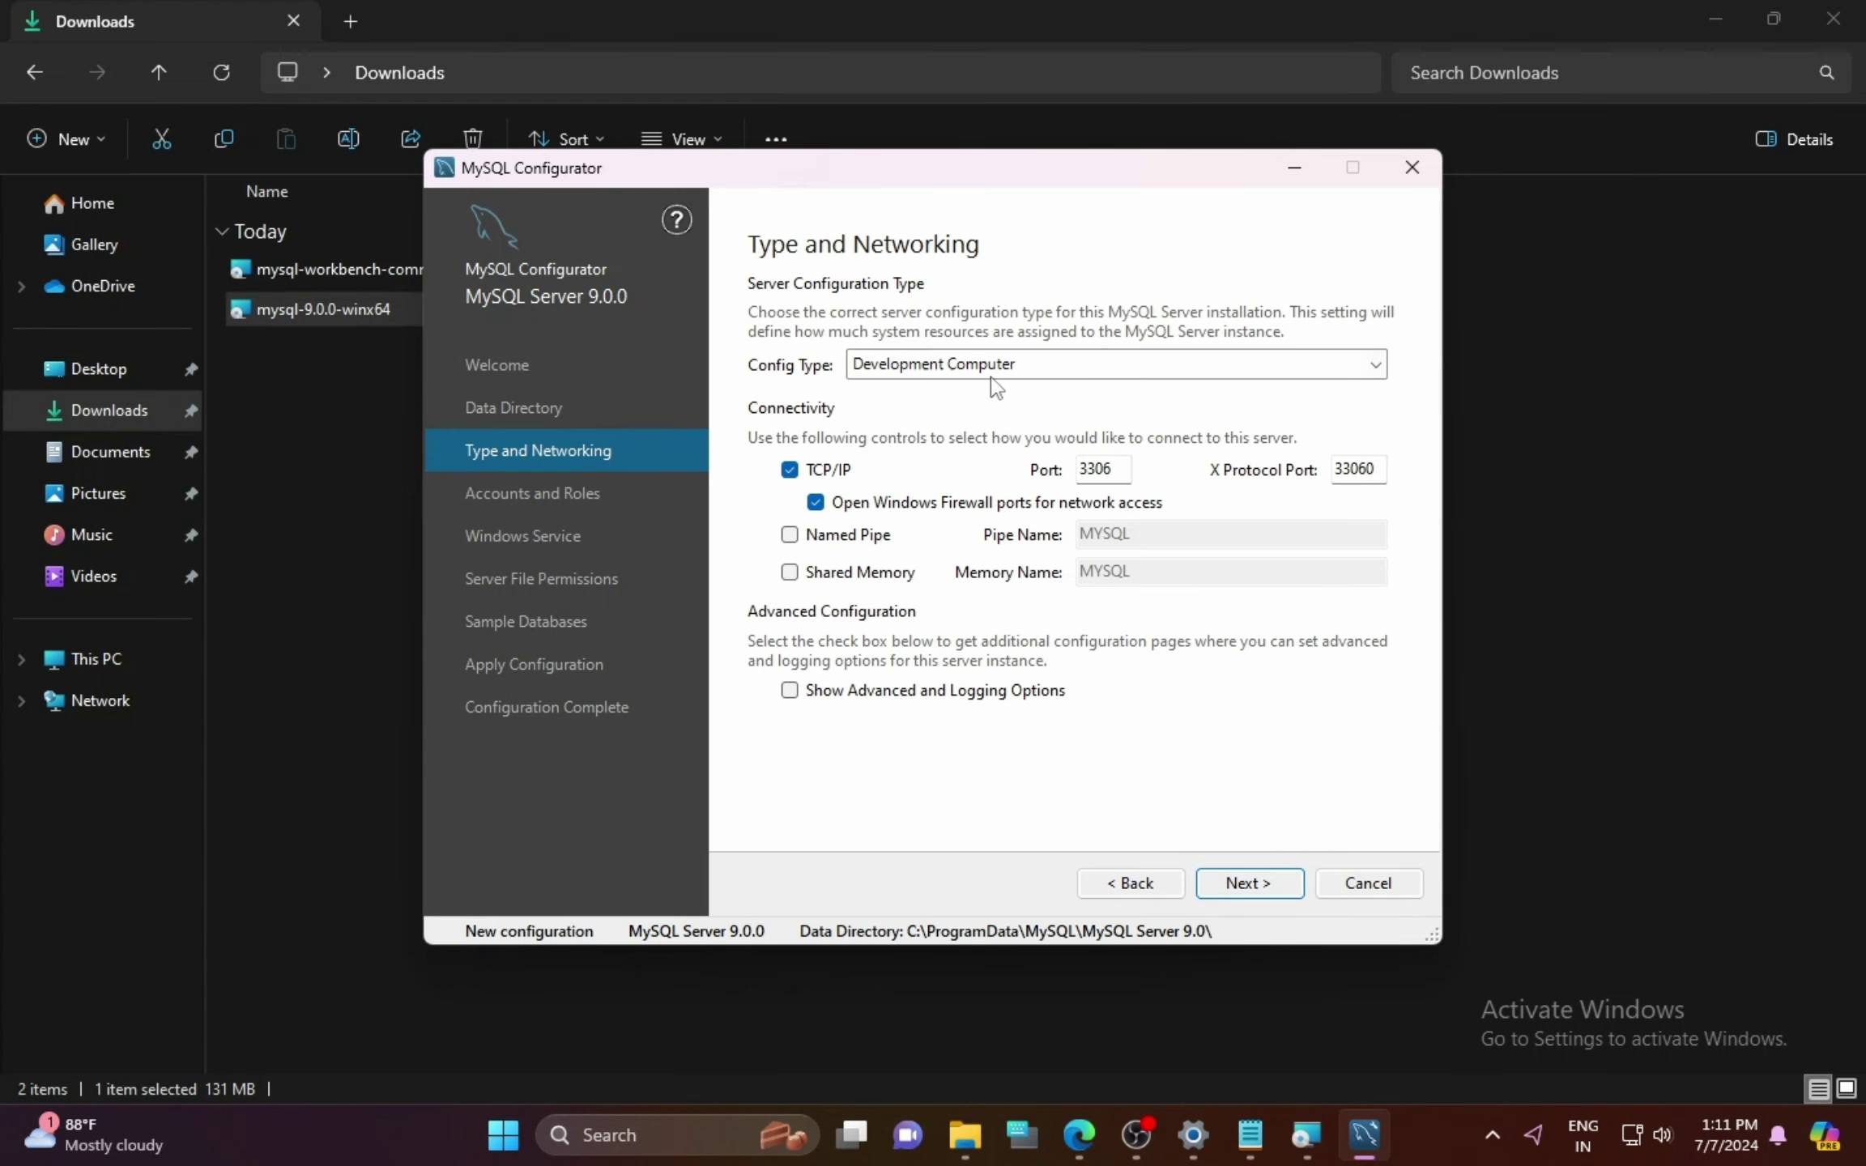
{"action": "left_click", "coordinate": [1252, 882]}
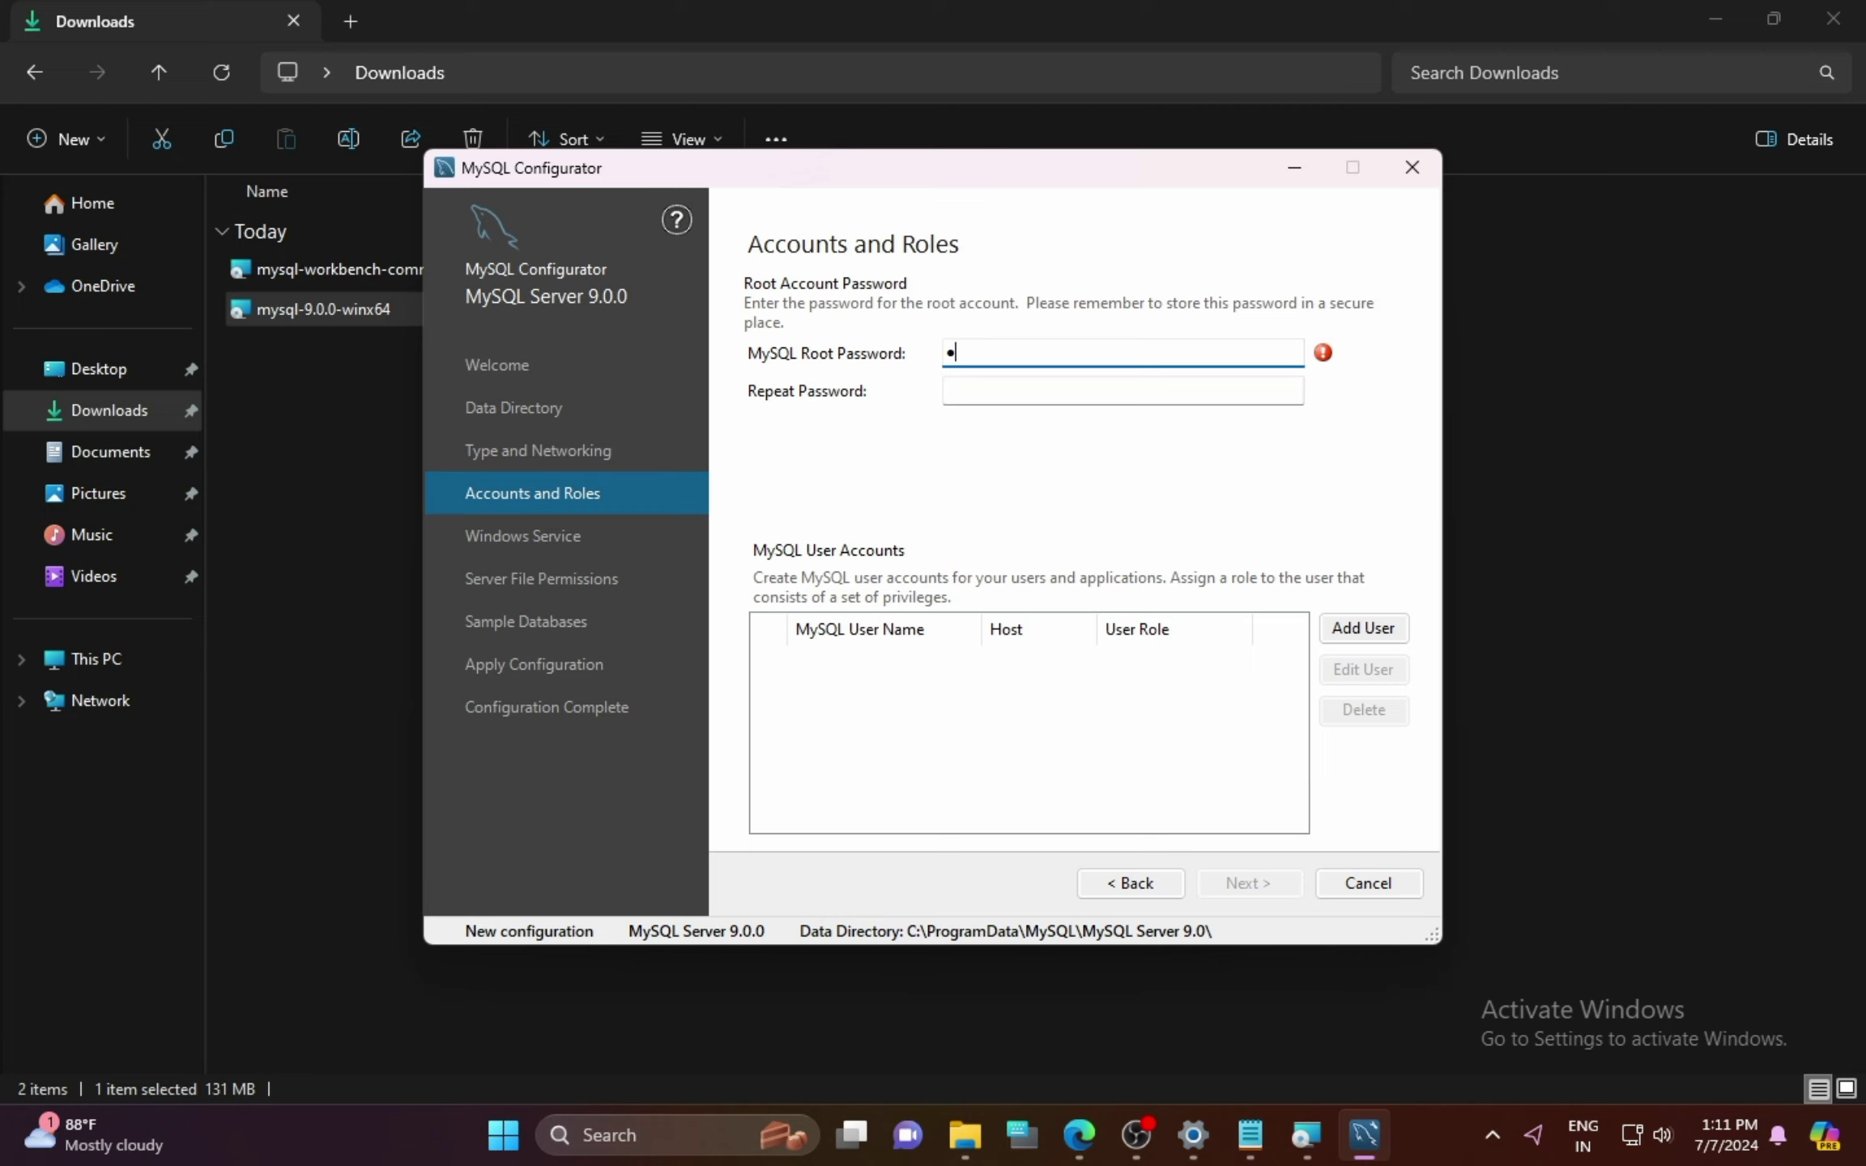
{"action": "left_click", "coordinate": [974, 395]}
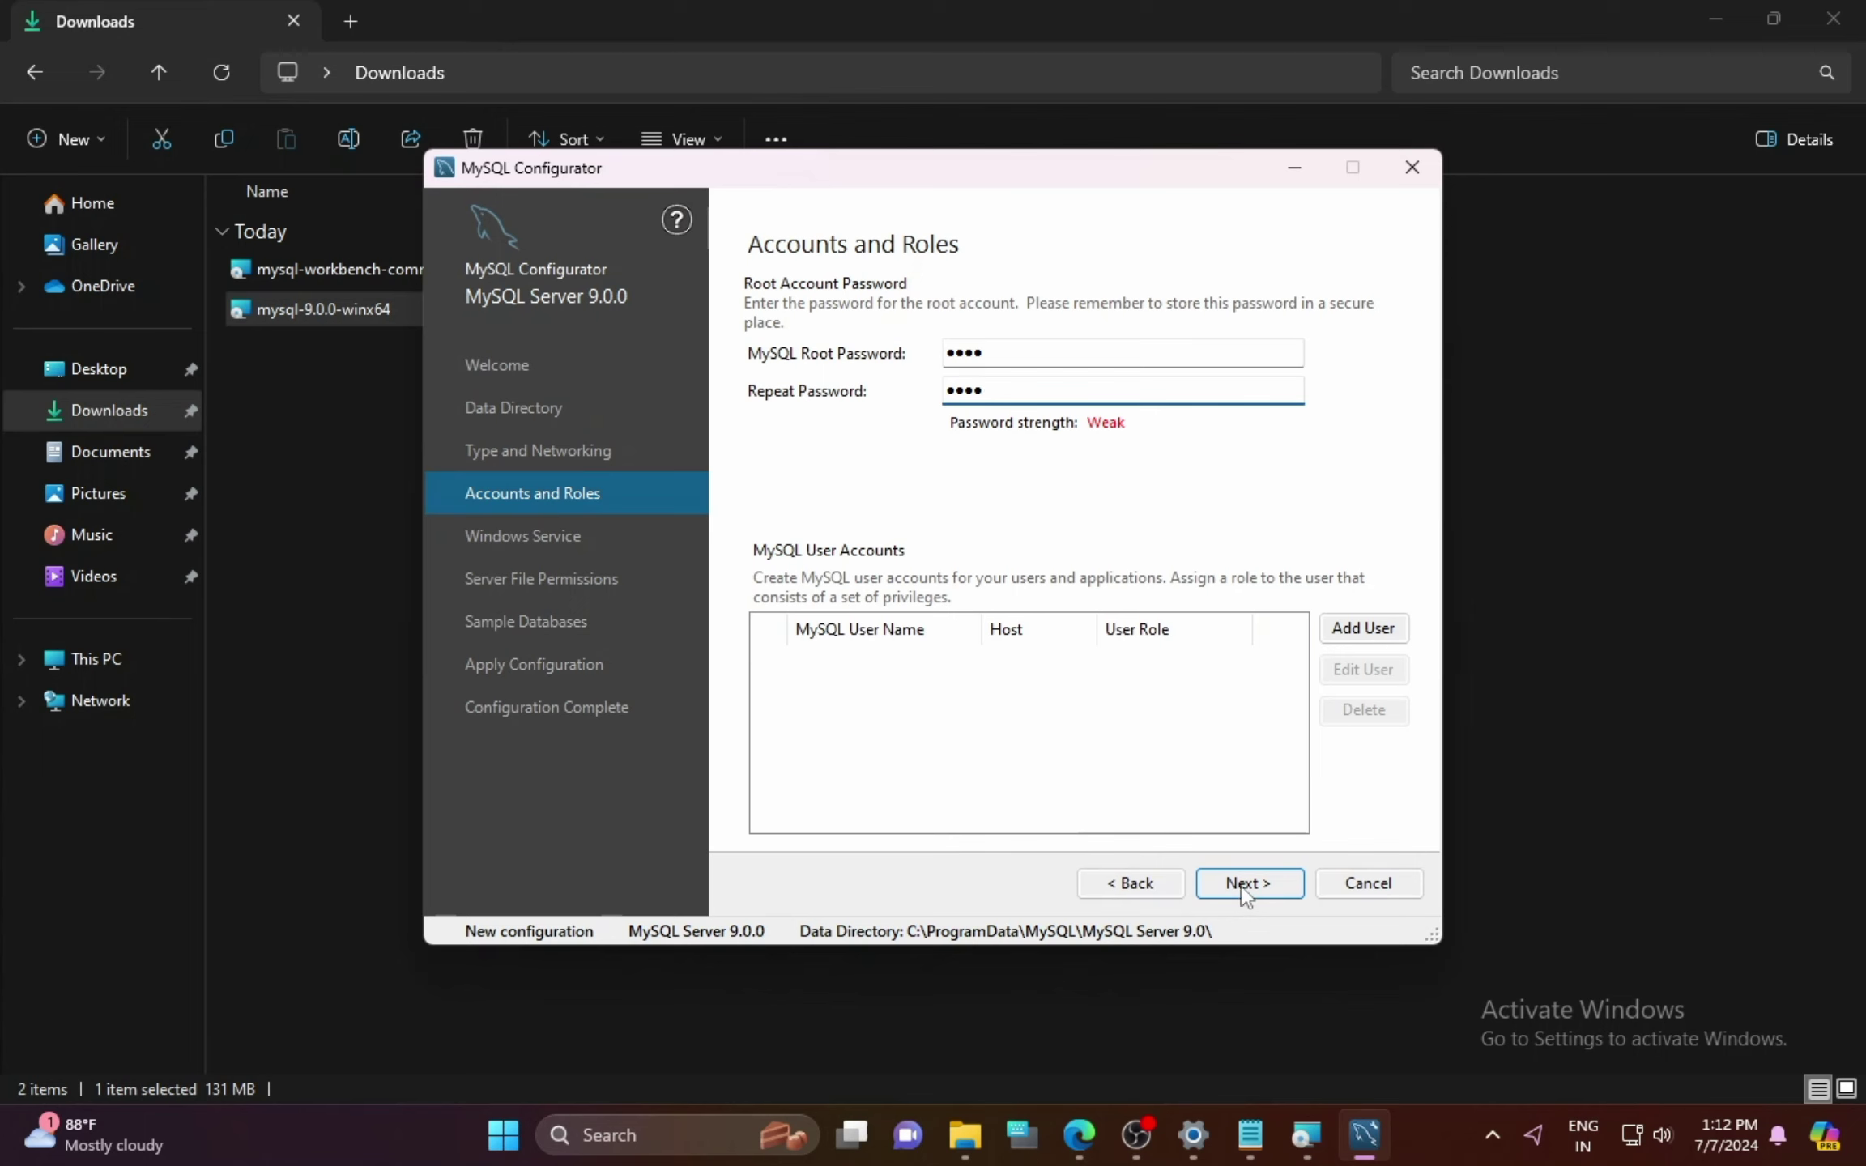
Step: Keep the default Windows service and file permissions, and include the Sakila and World sample databases
{"action": "left_click", "coordinate": [1245, 887]}
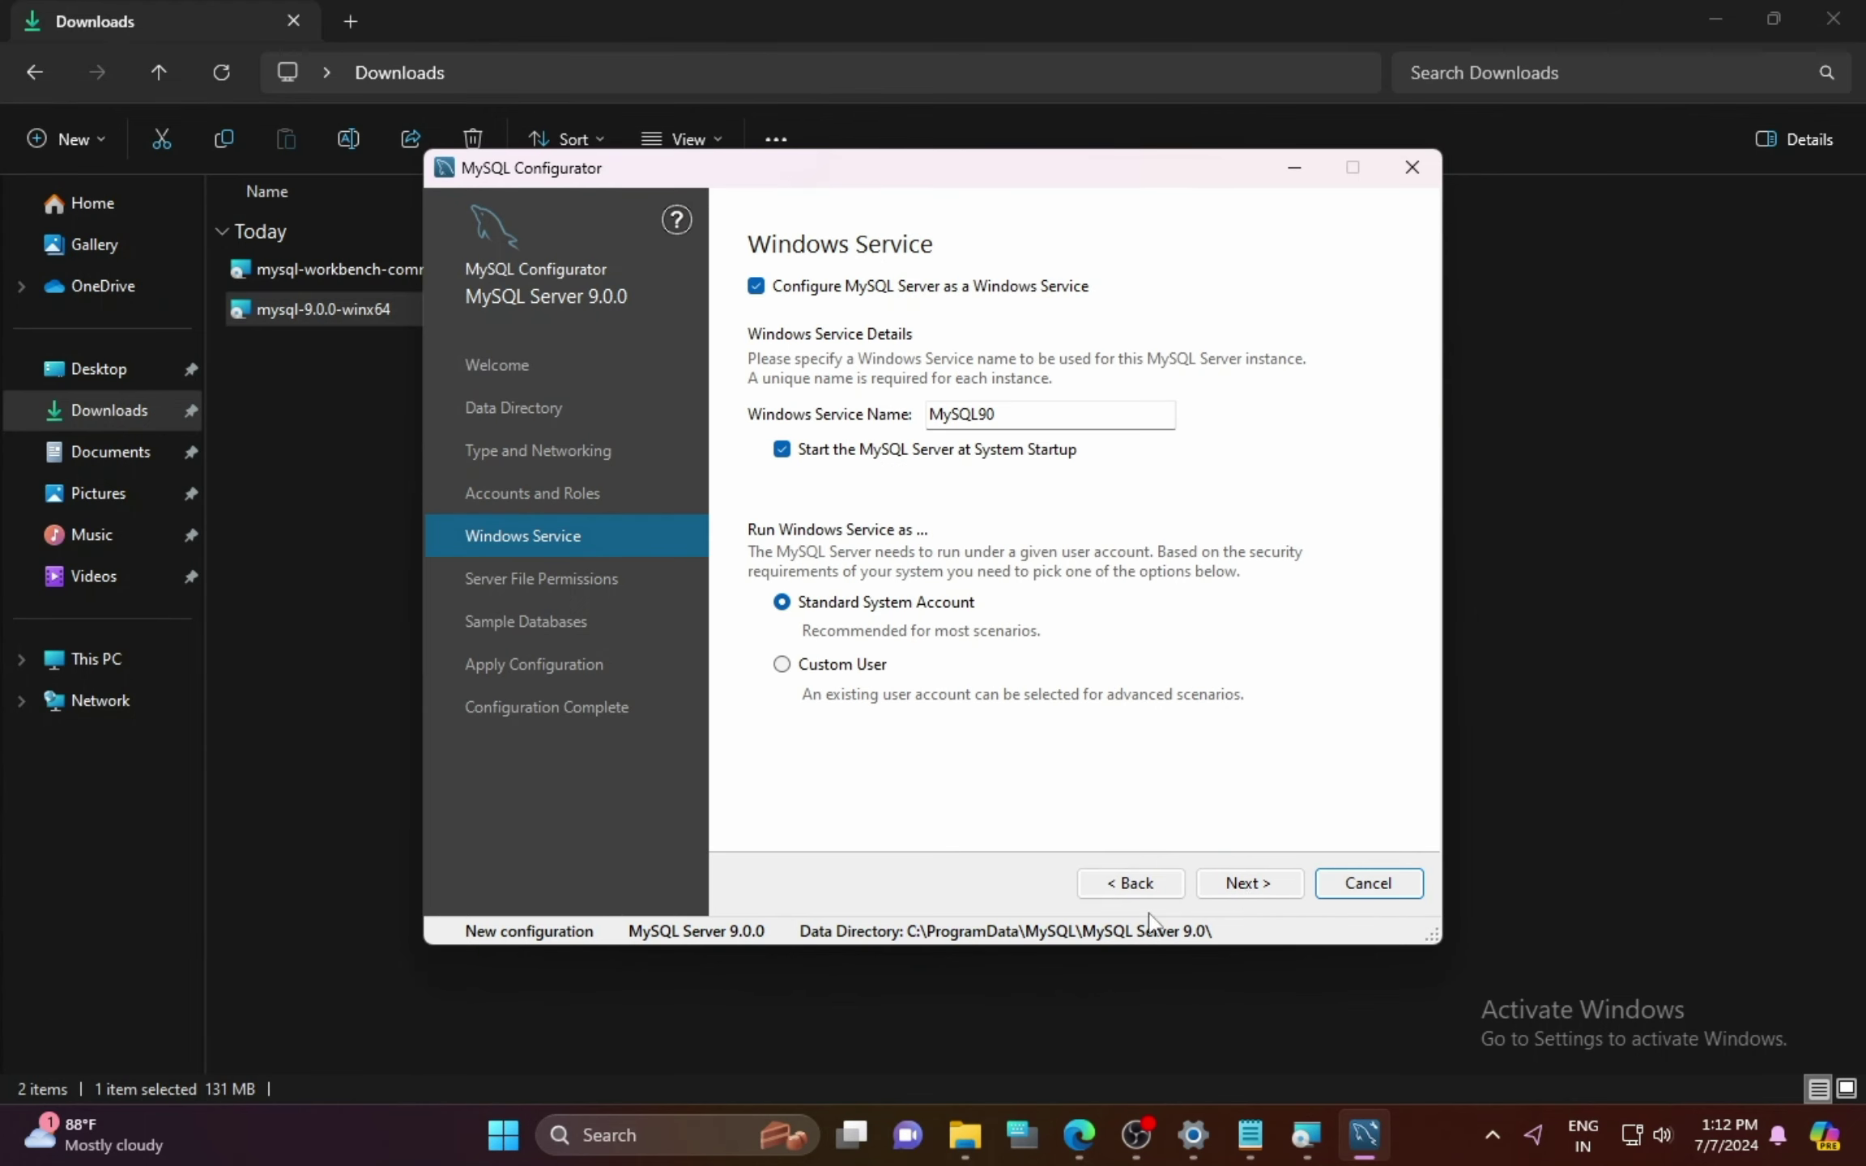
{"action": "left_click", "coordinate": [1246, 882]}
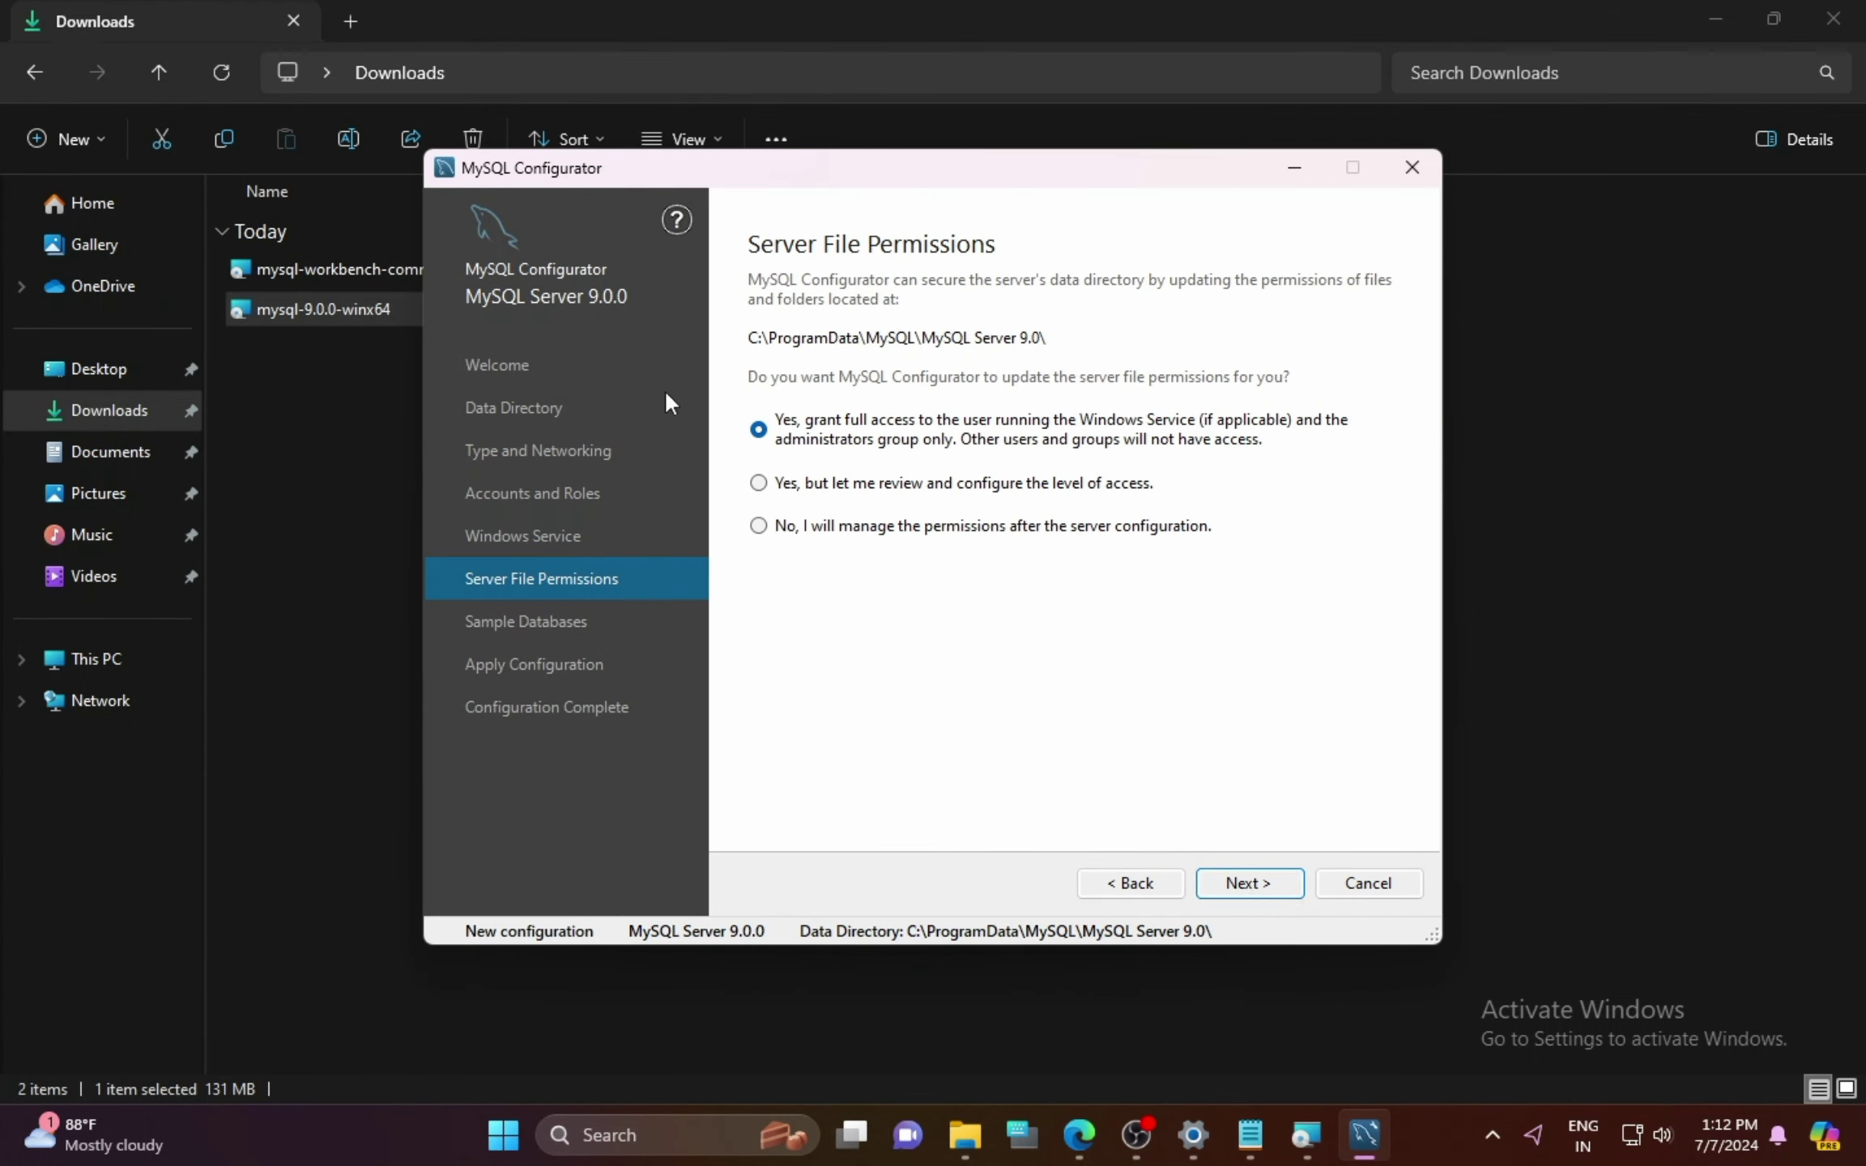
{"action": "left_click", "coordinate": [1245, 884]}
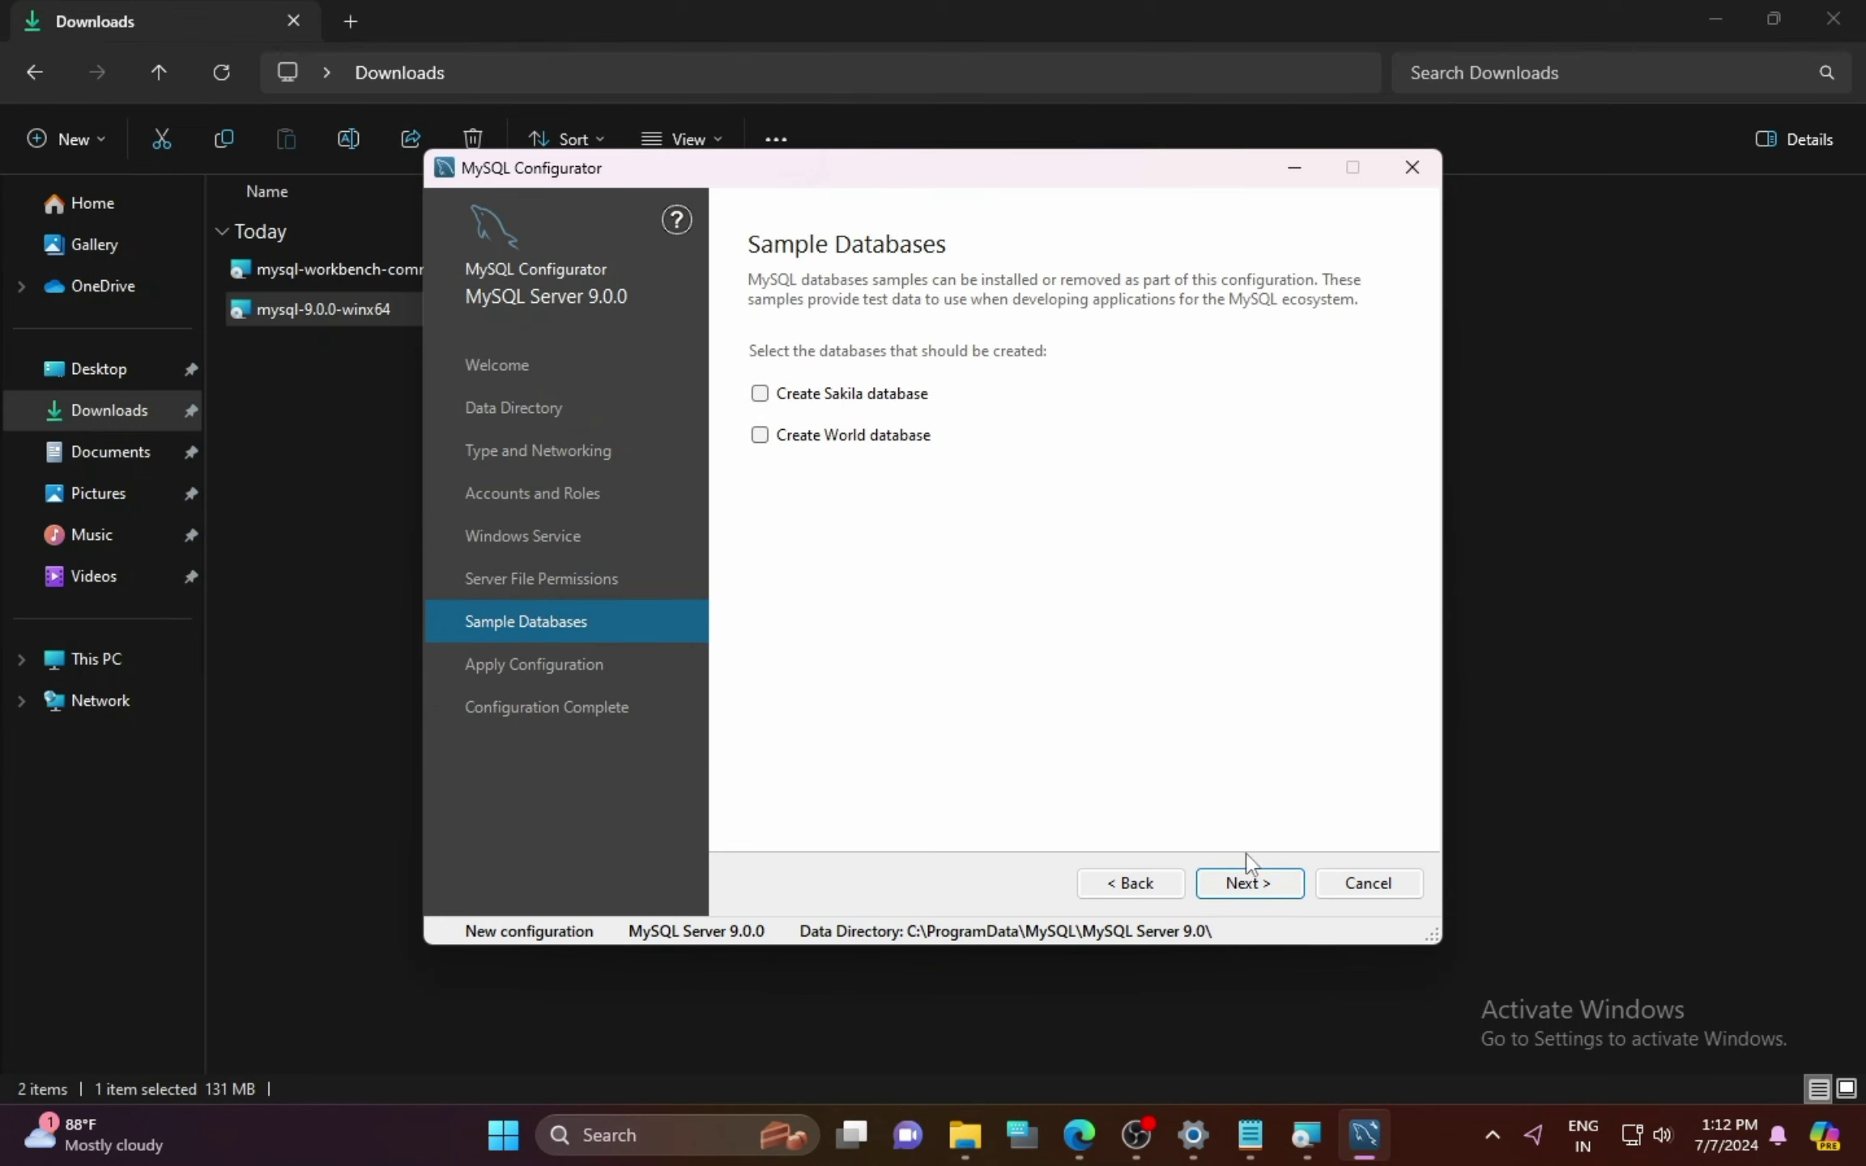
{"action": "left_click", "coordinate": [759, 394]}
{"action": "left_click", "coordinate": [760, 436]}
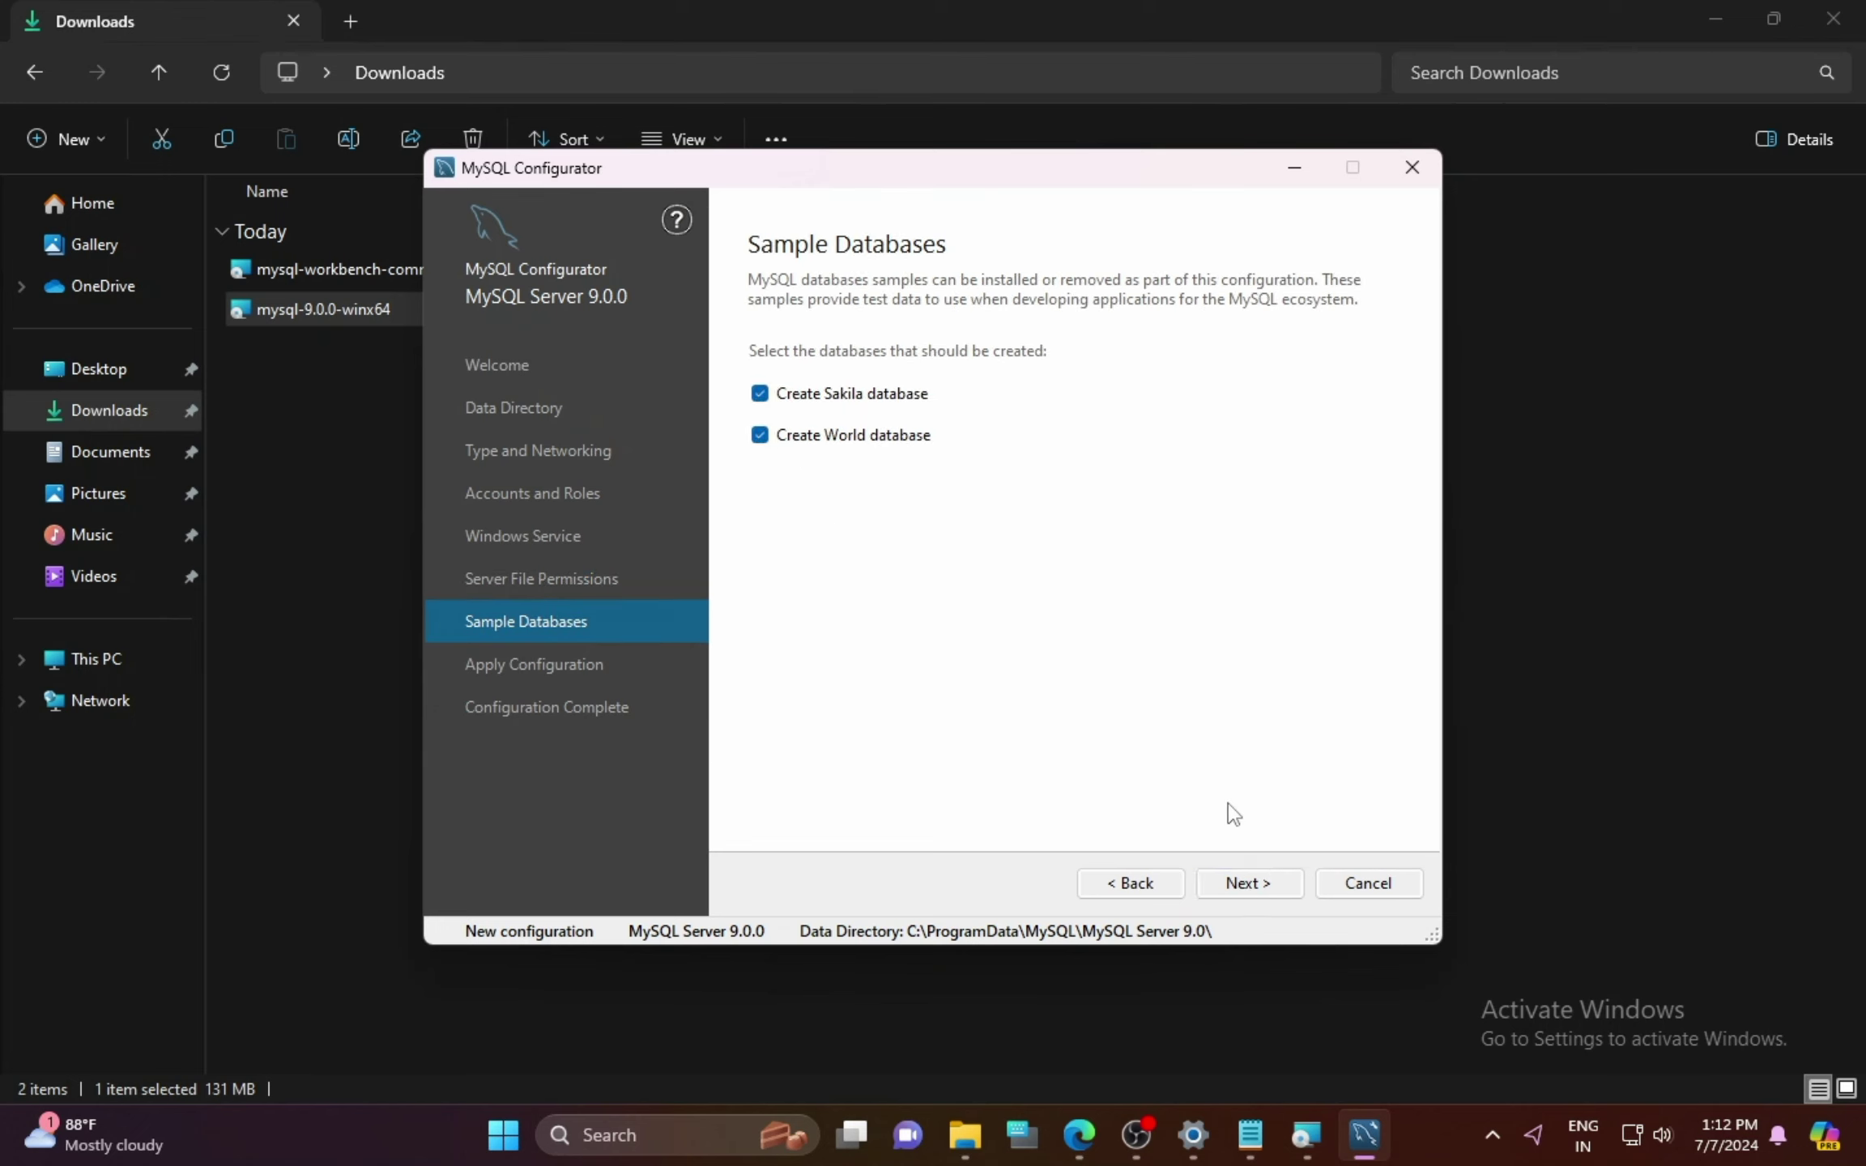
Step: Execute the server configuration and continue to the completed summary
{"action": "left_click", "coordinate": [1250, 885]}
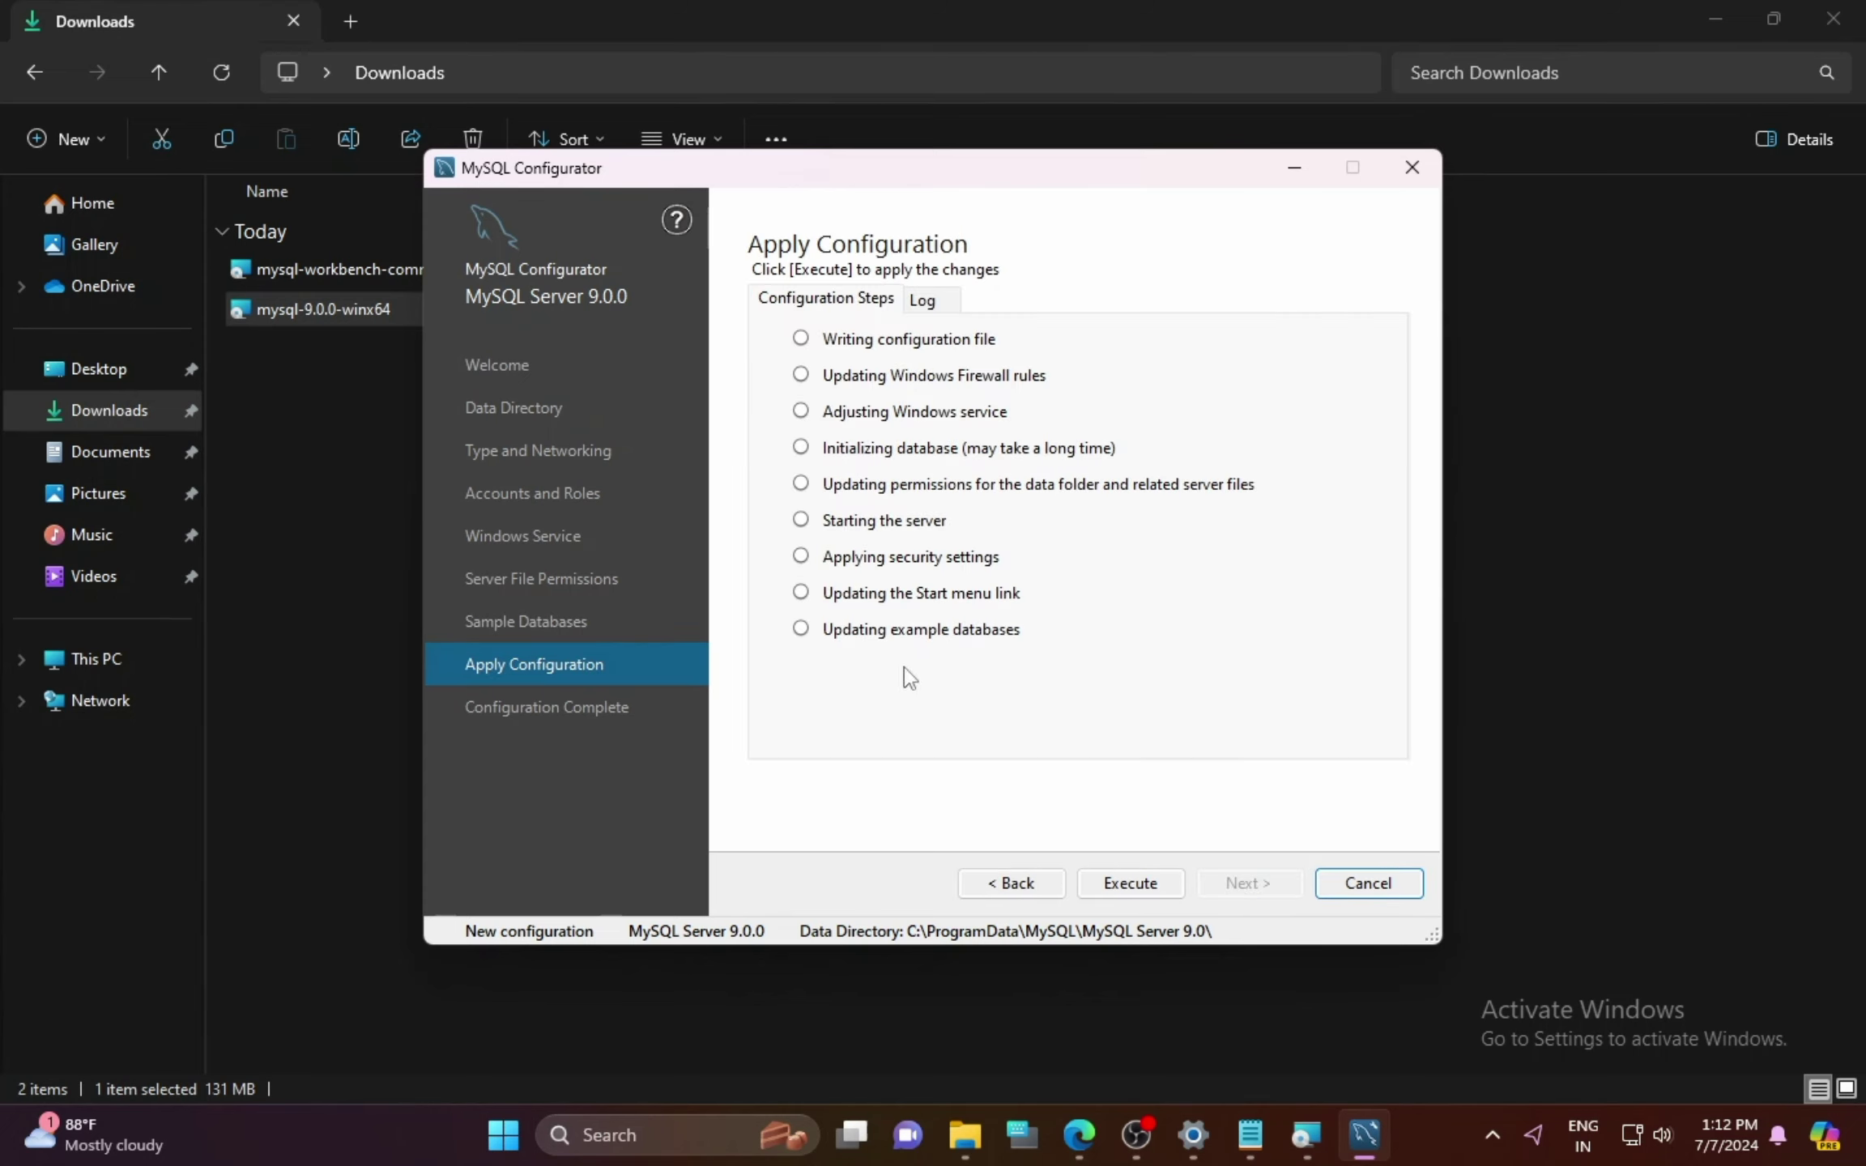
{"action": "left_click", "coordinate": [1131, 884]}
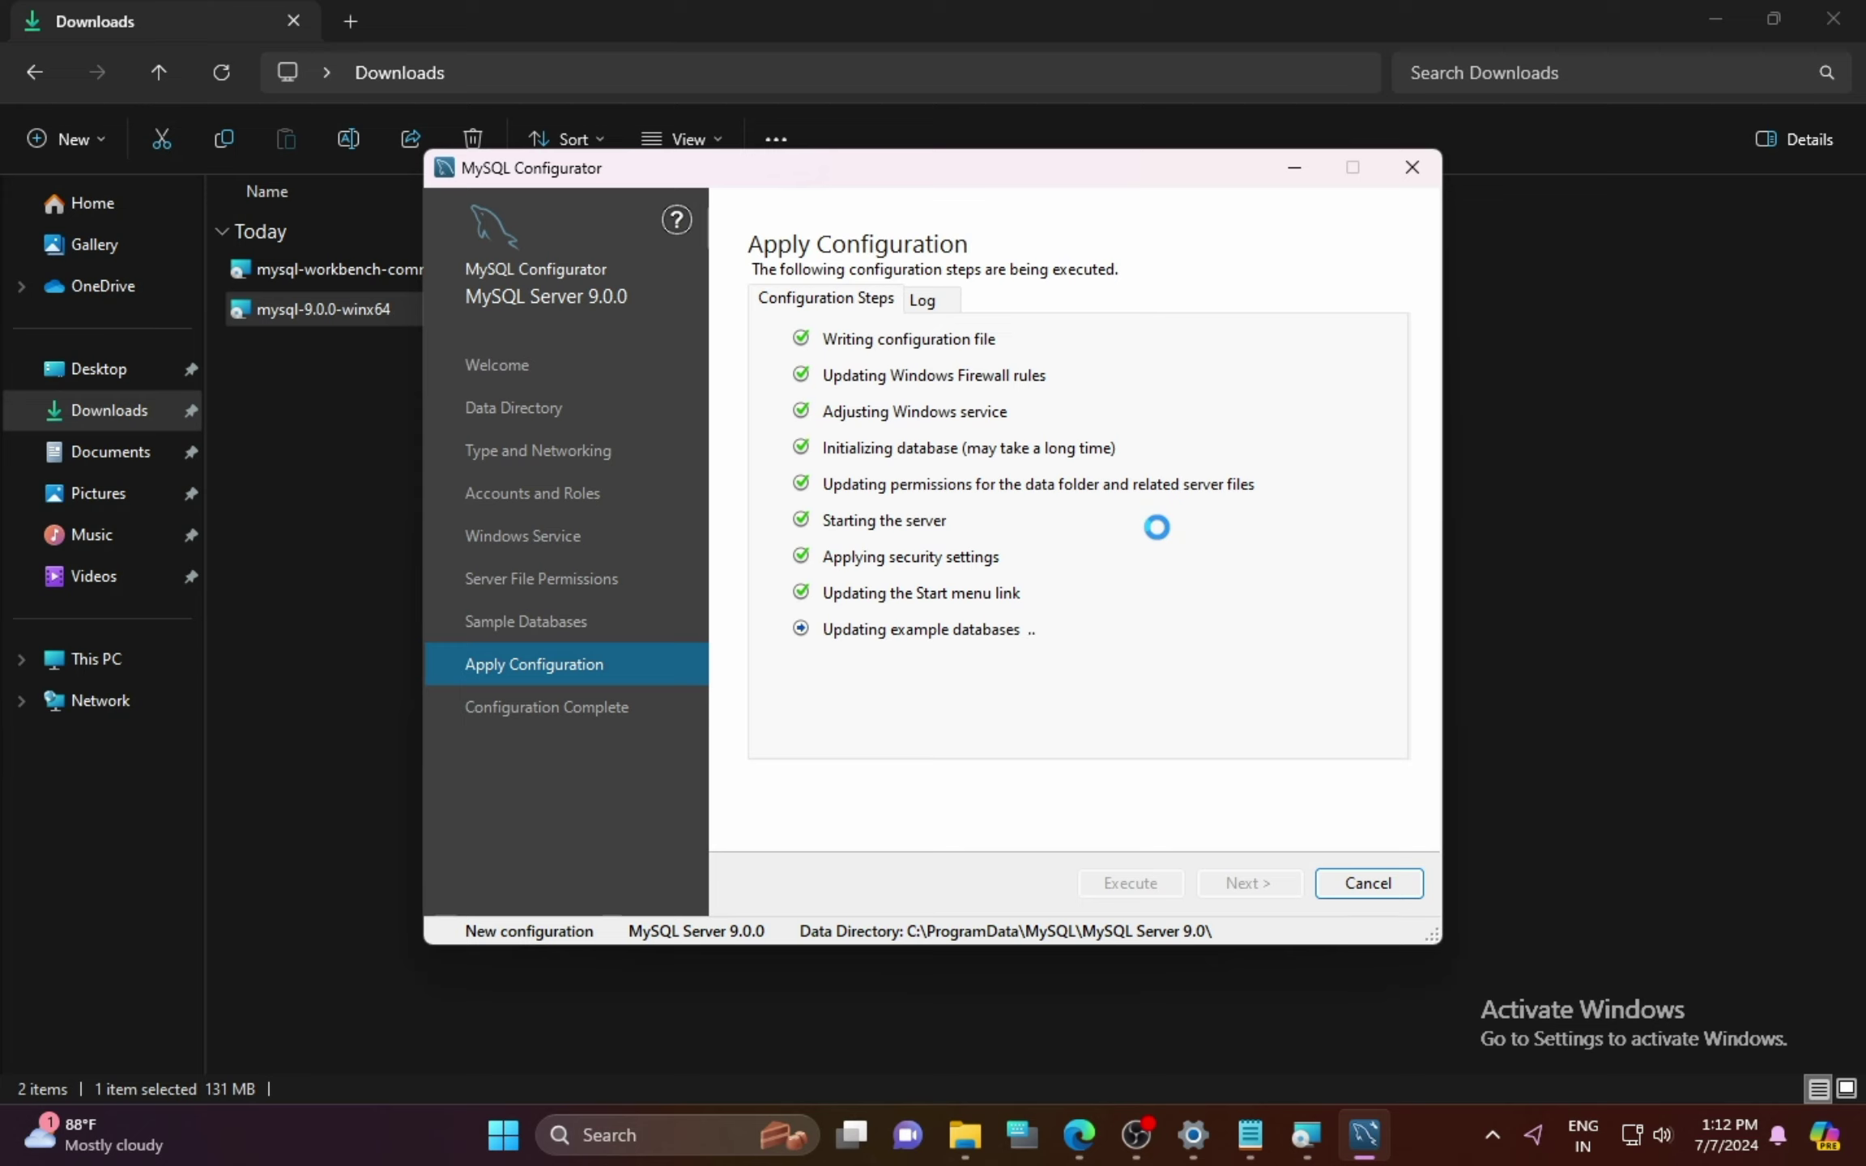
{"action": "left_click", "coordinate": [1360, 884]}
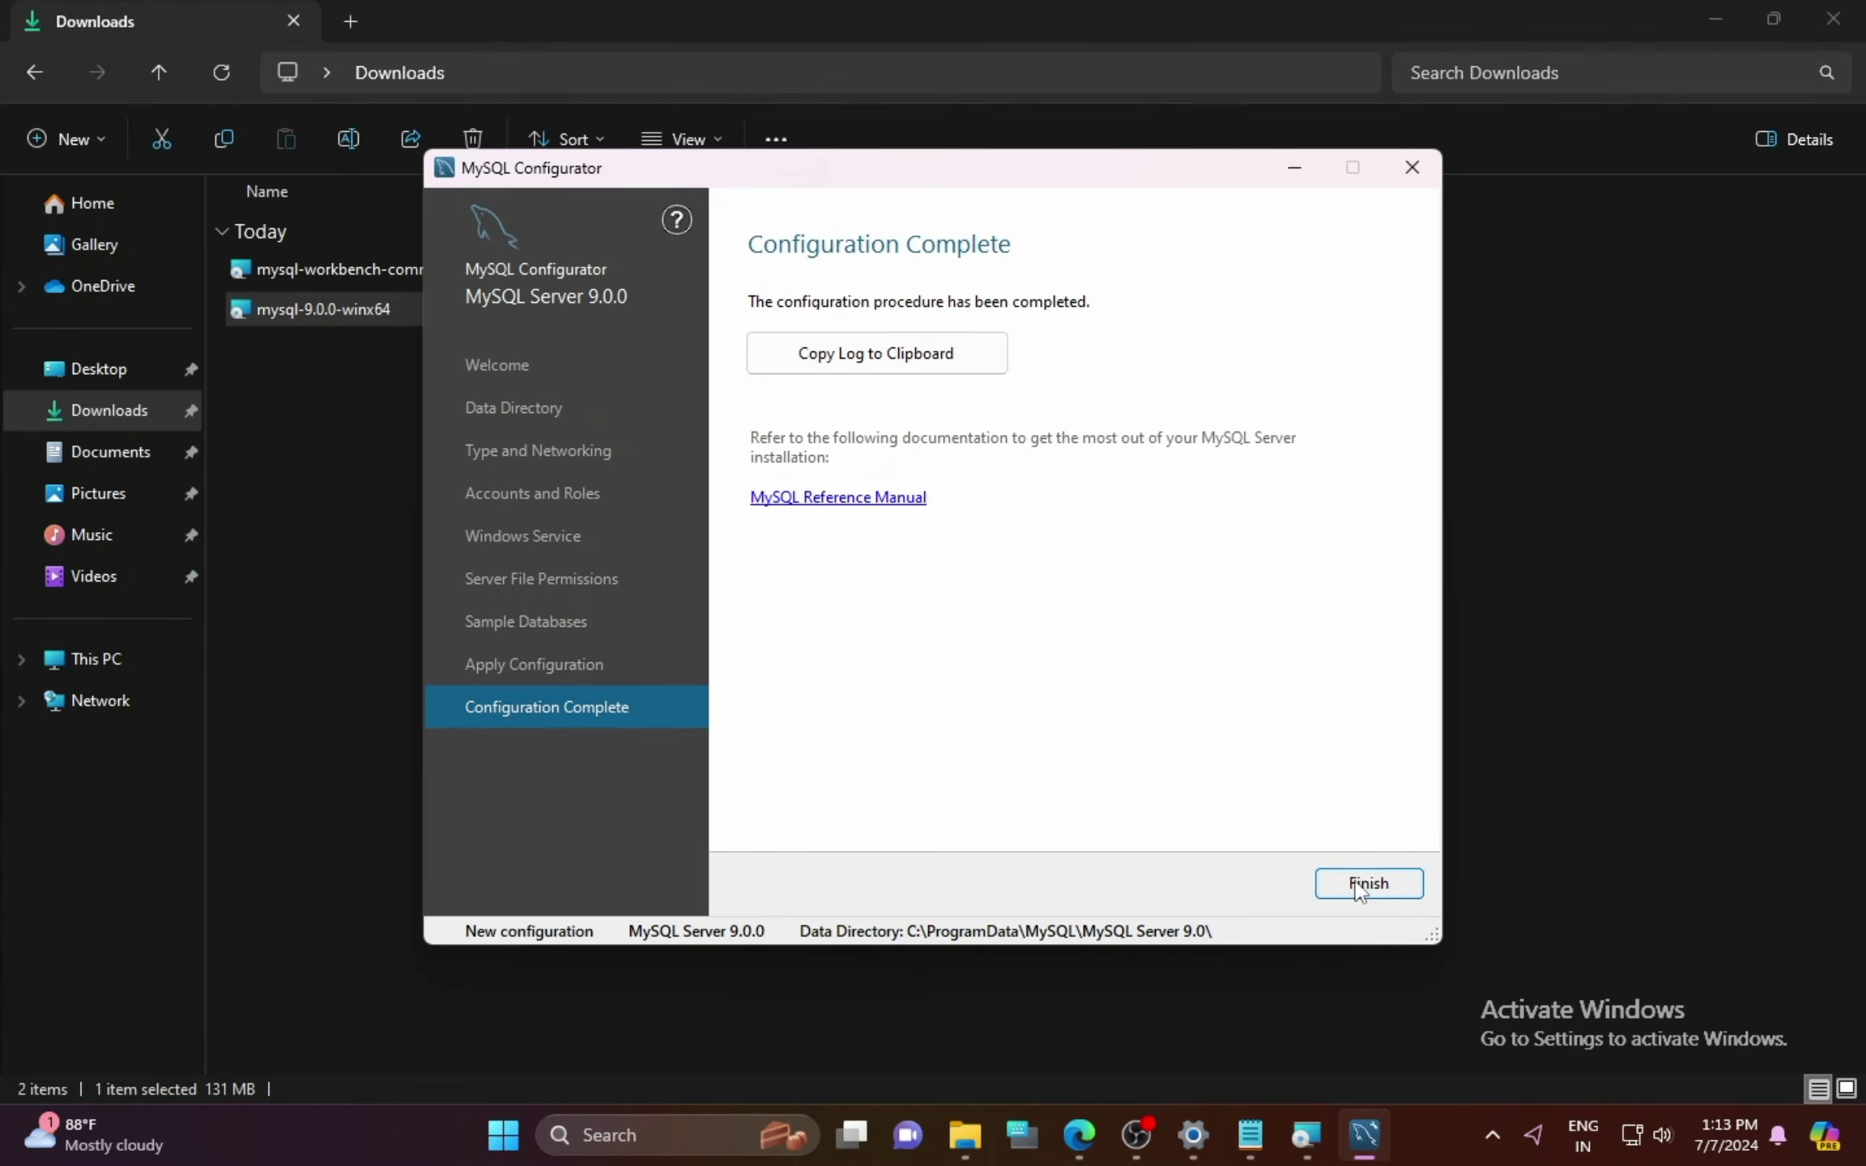
Step: Finish the configurator and search Start for 'mysql' to confirm the MySQL 9.0 apps are installed
{"action": "left_click", "coordinate": [1389, 883]}
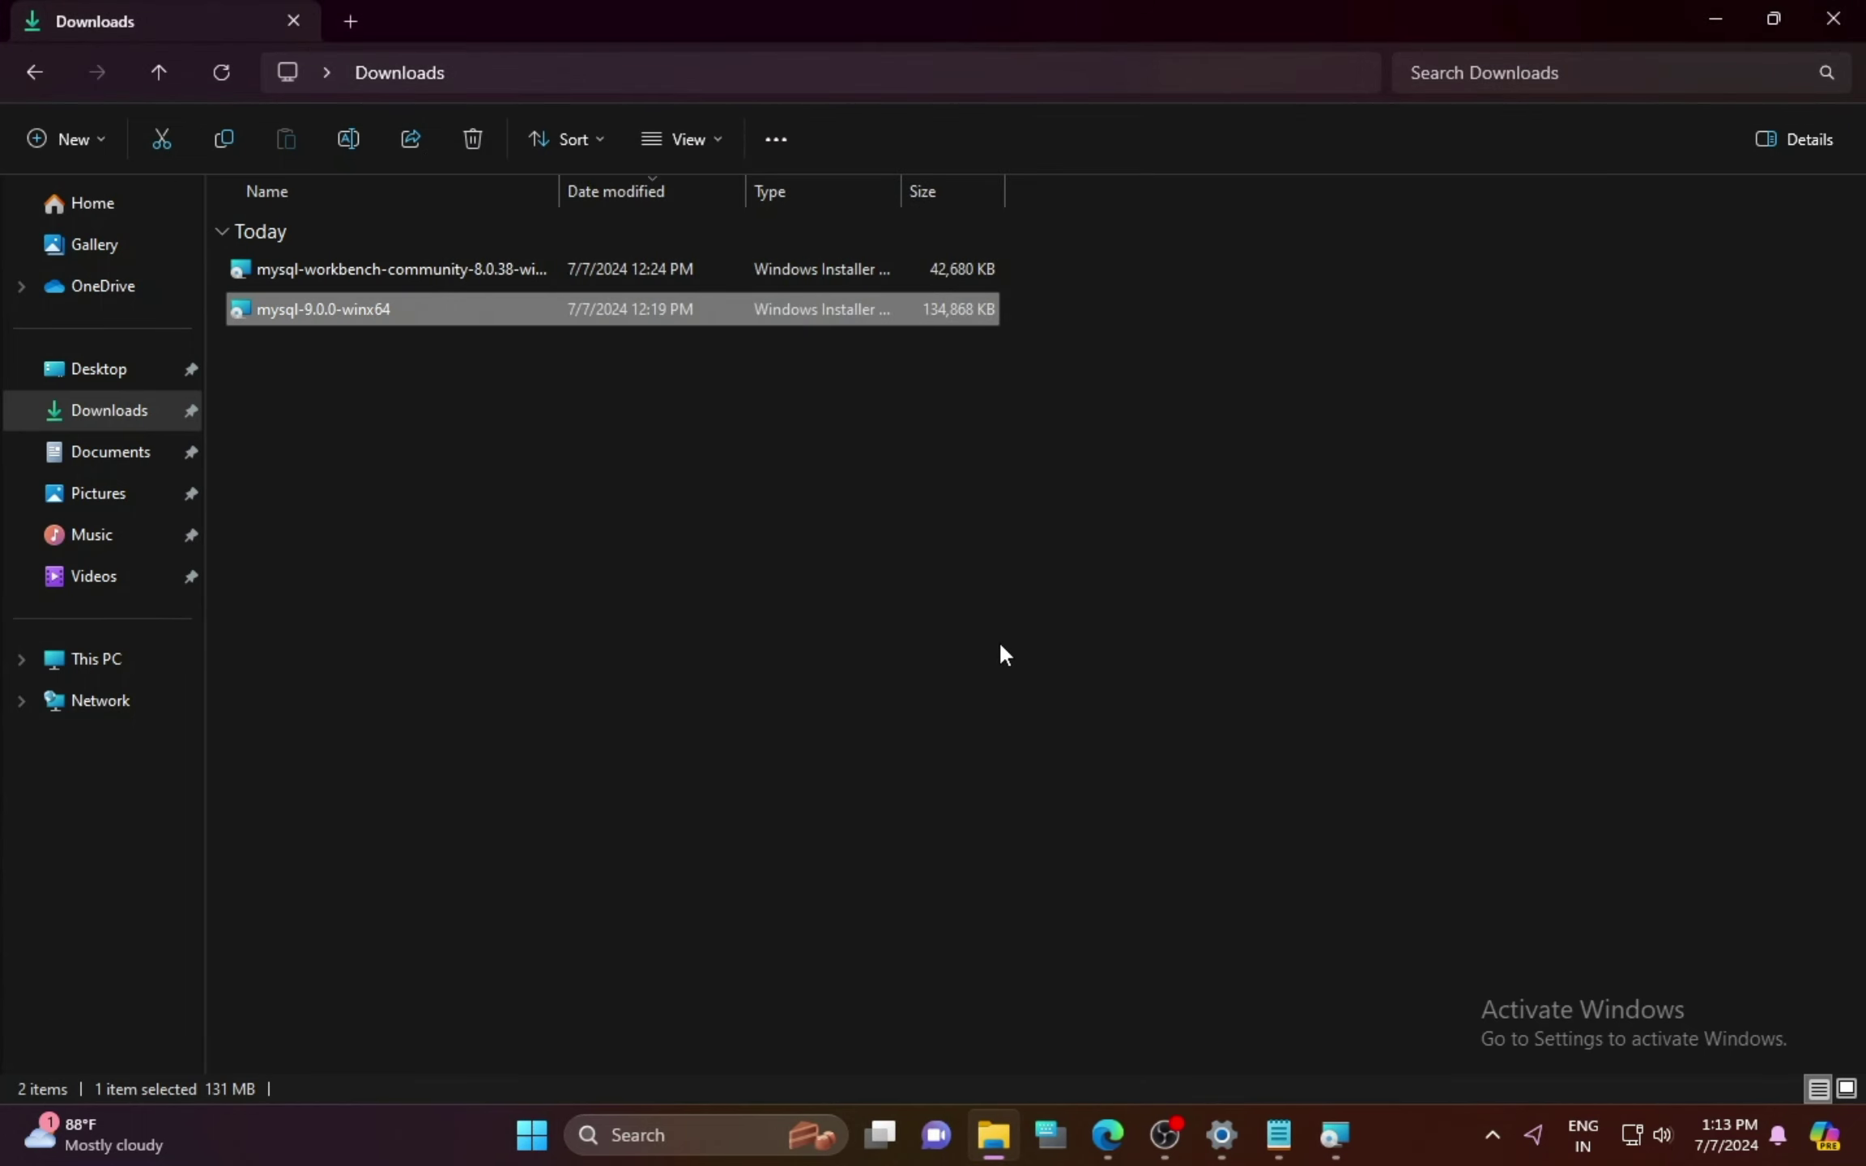
{"action": "key", "text": "super"}
{"action": "type", "text": "ysq"}
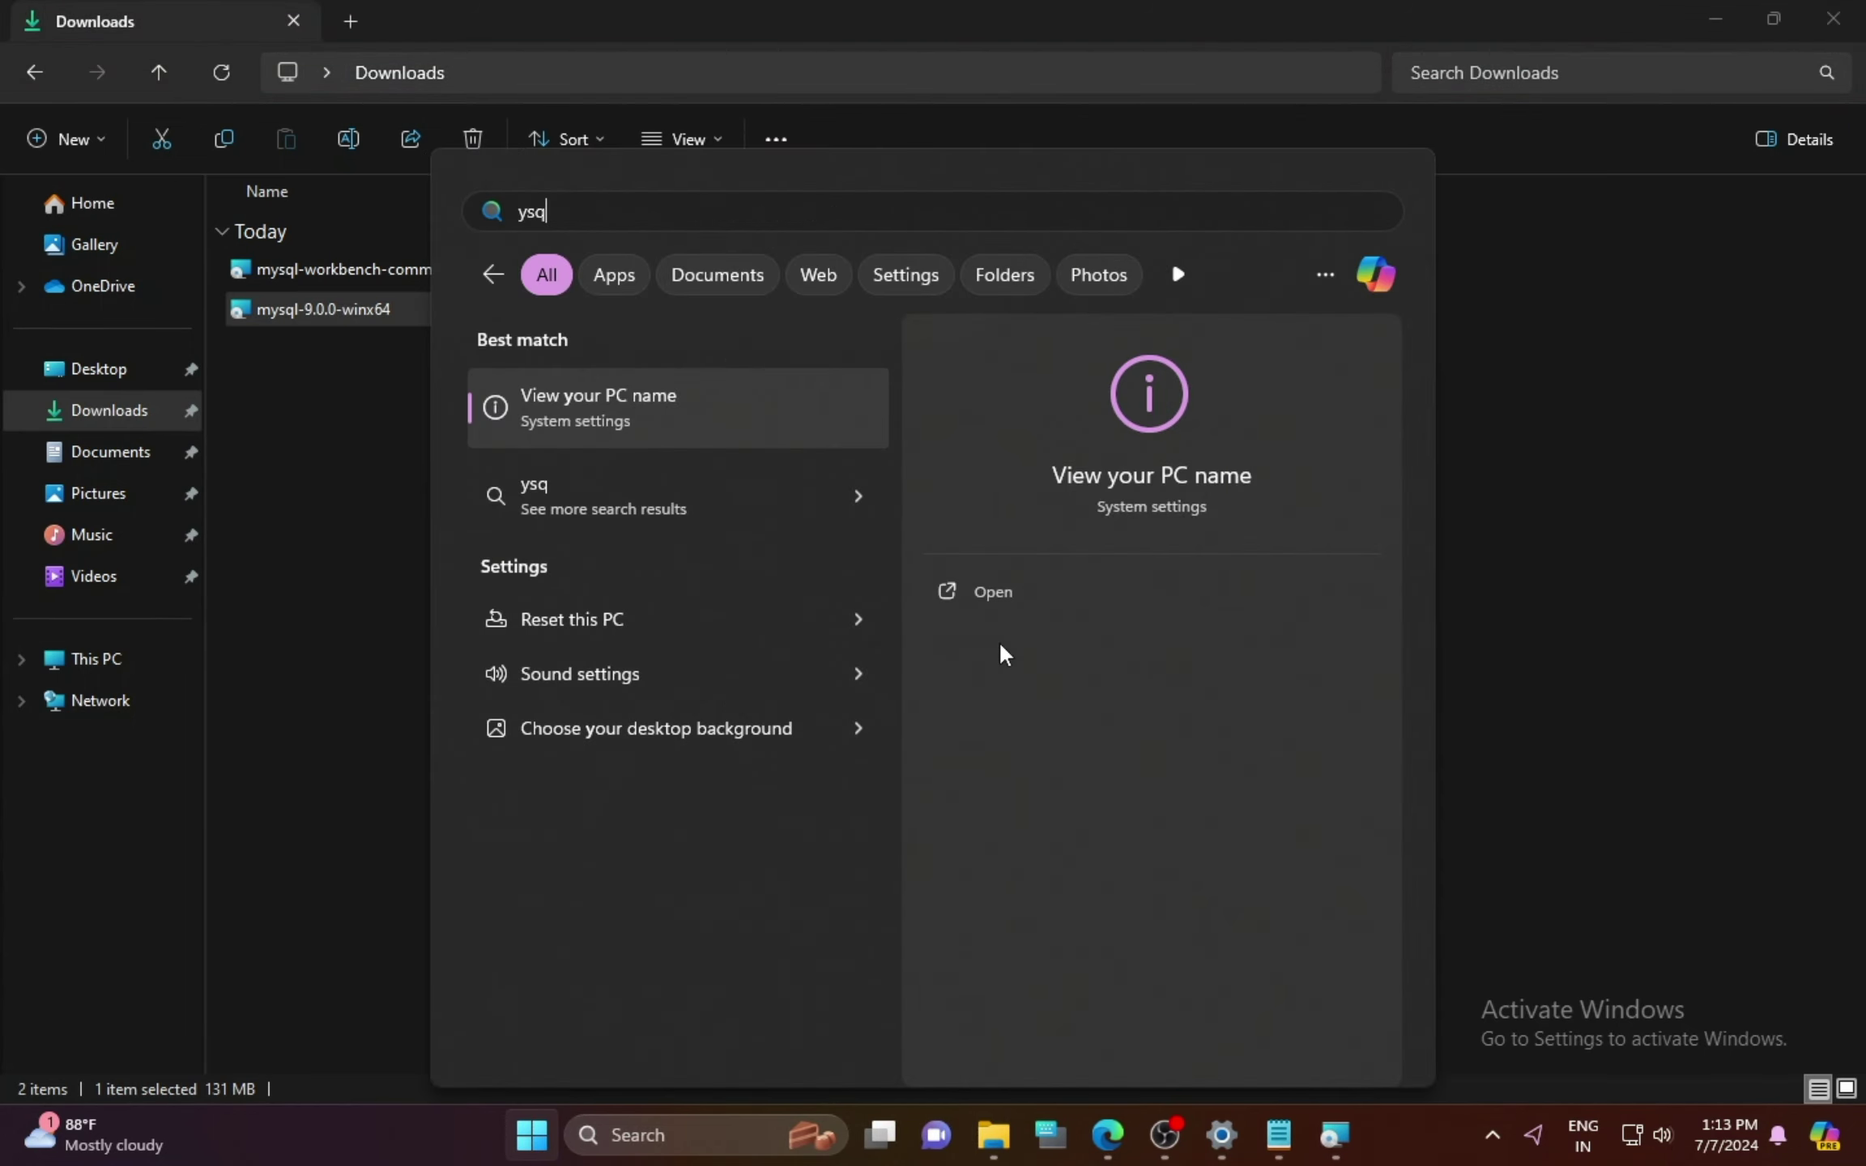
{"action": "key", "text": "BackSpace"}
{"action": "key", "text": "BackSpace"}
{"action": "key", "text": "BackSpace"}
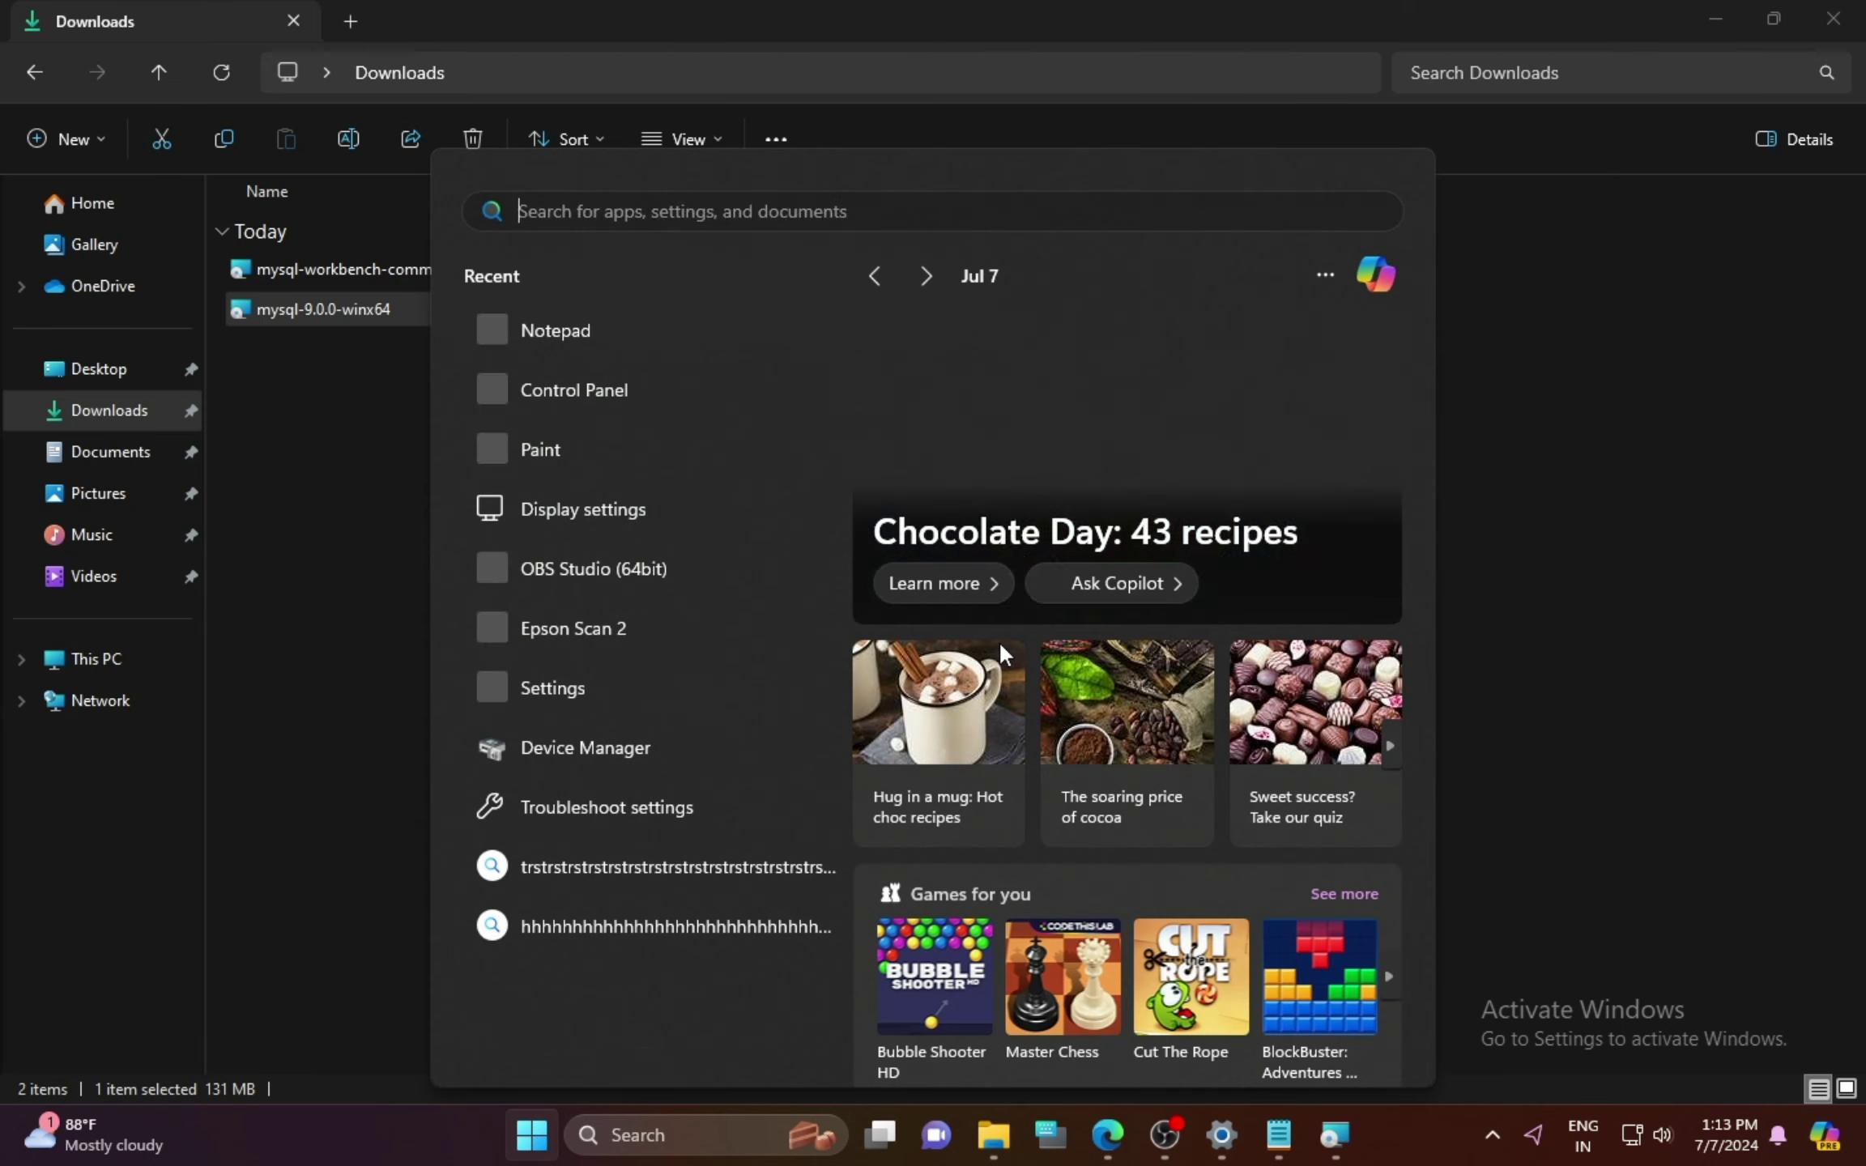
{"action": "type", "text": "mysql"}
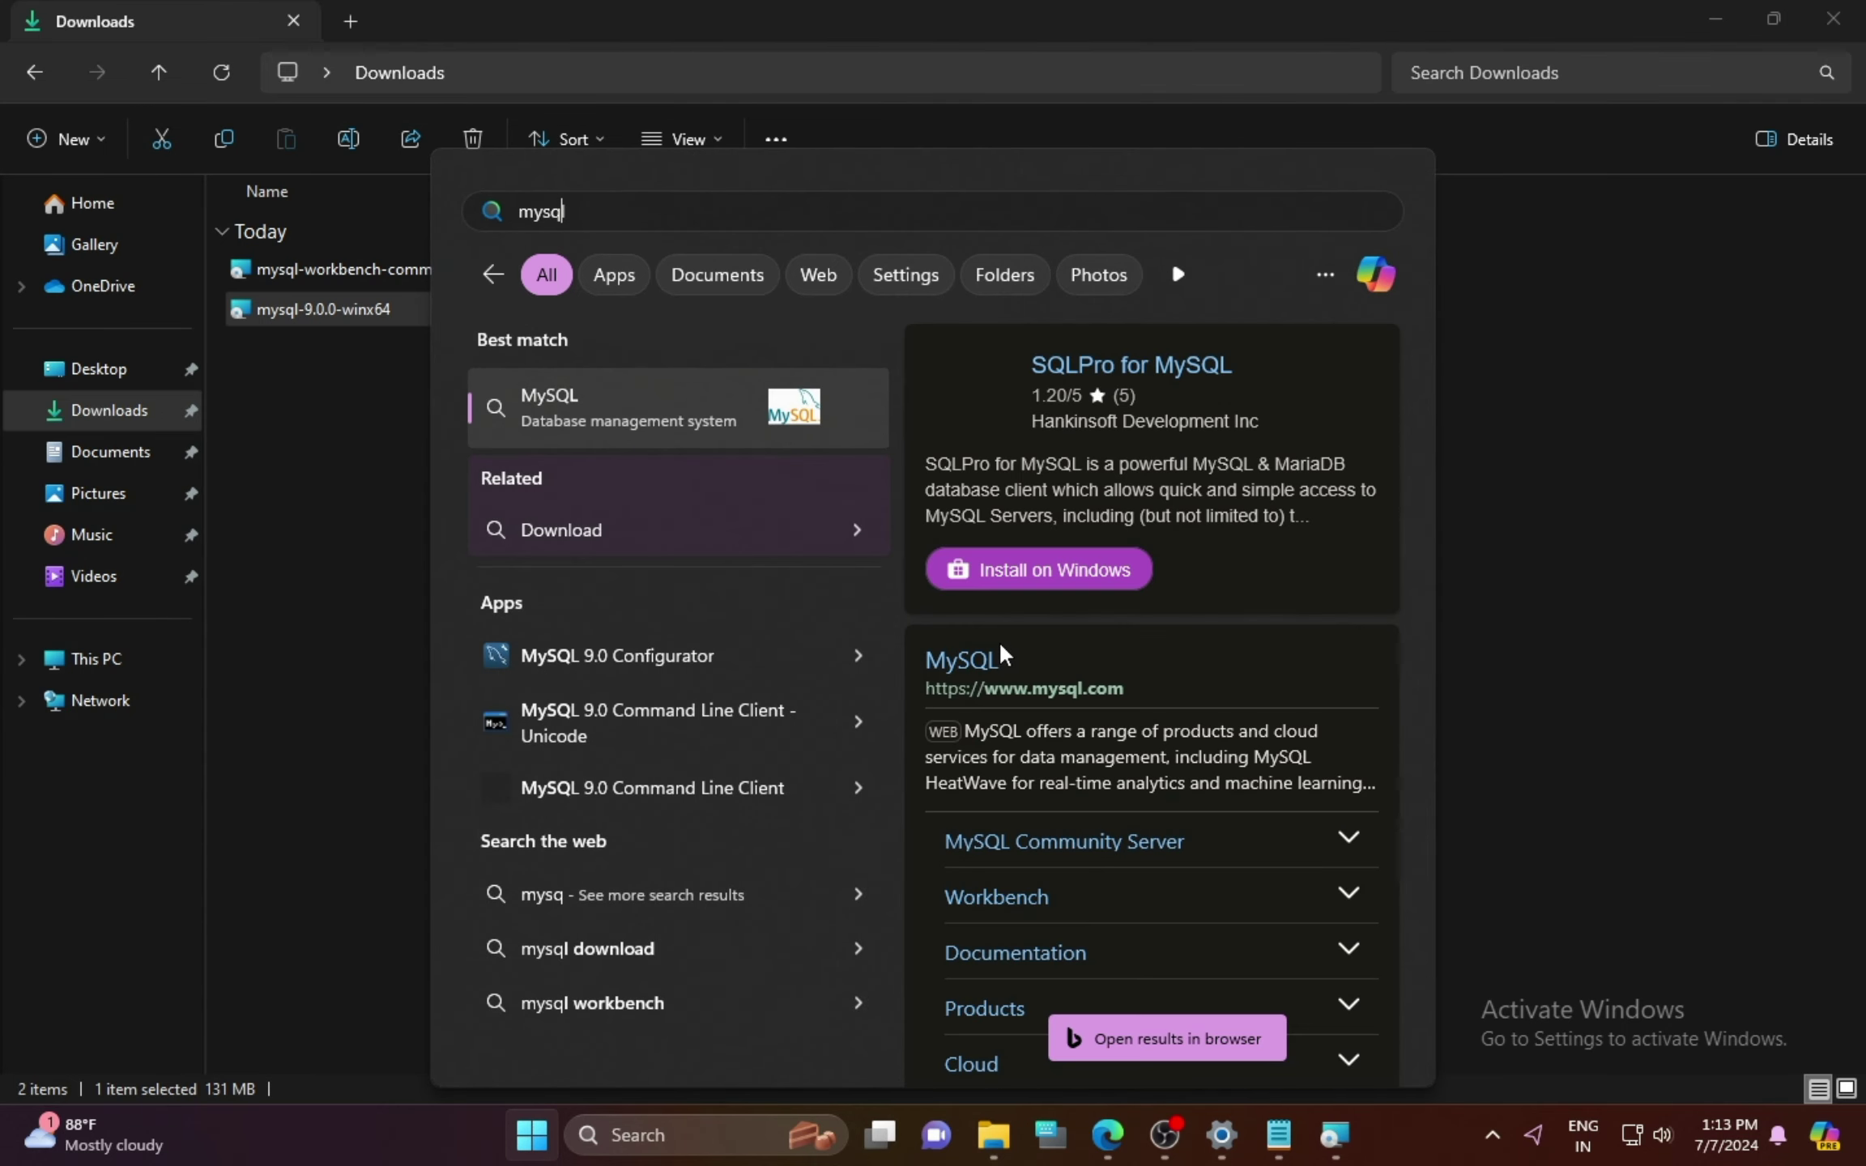
{"action": "left_click", "coordinate": [330, 574]}
Step: Install MySQL Workbench 8.0.38 with the Complete setup type in the default destination folder
{"action": "double_click", "coordinate": [404, 267]}
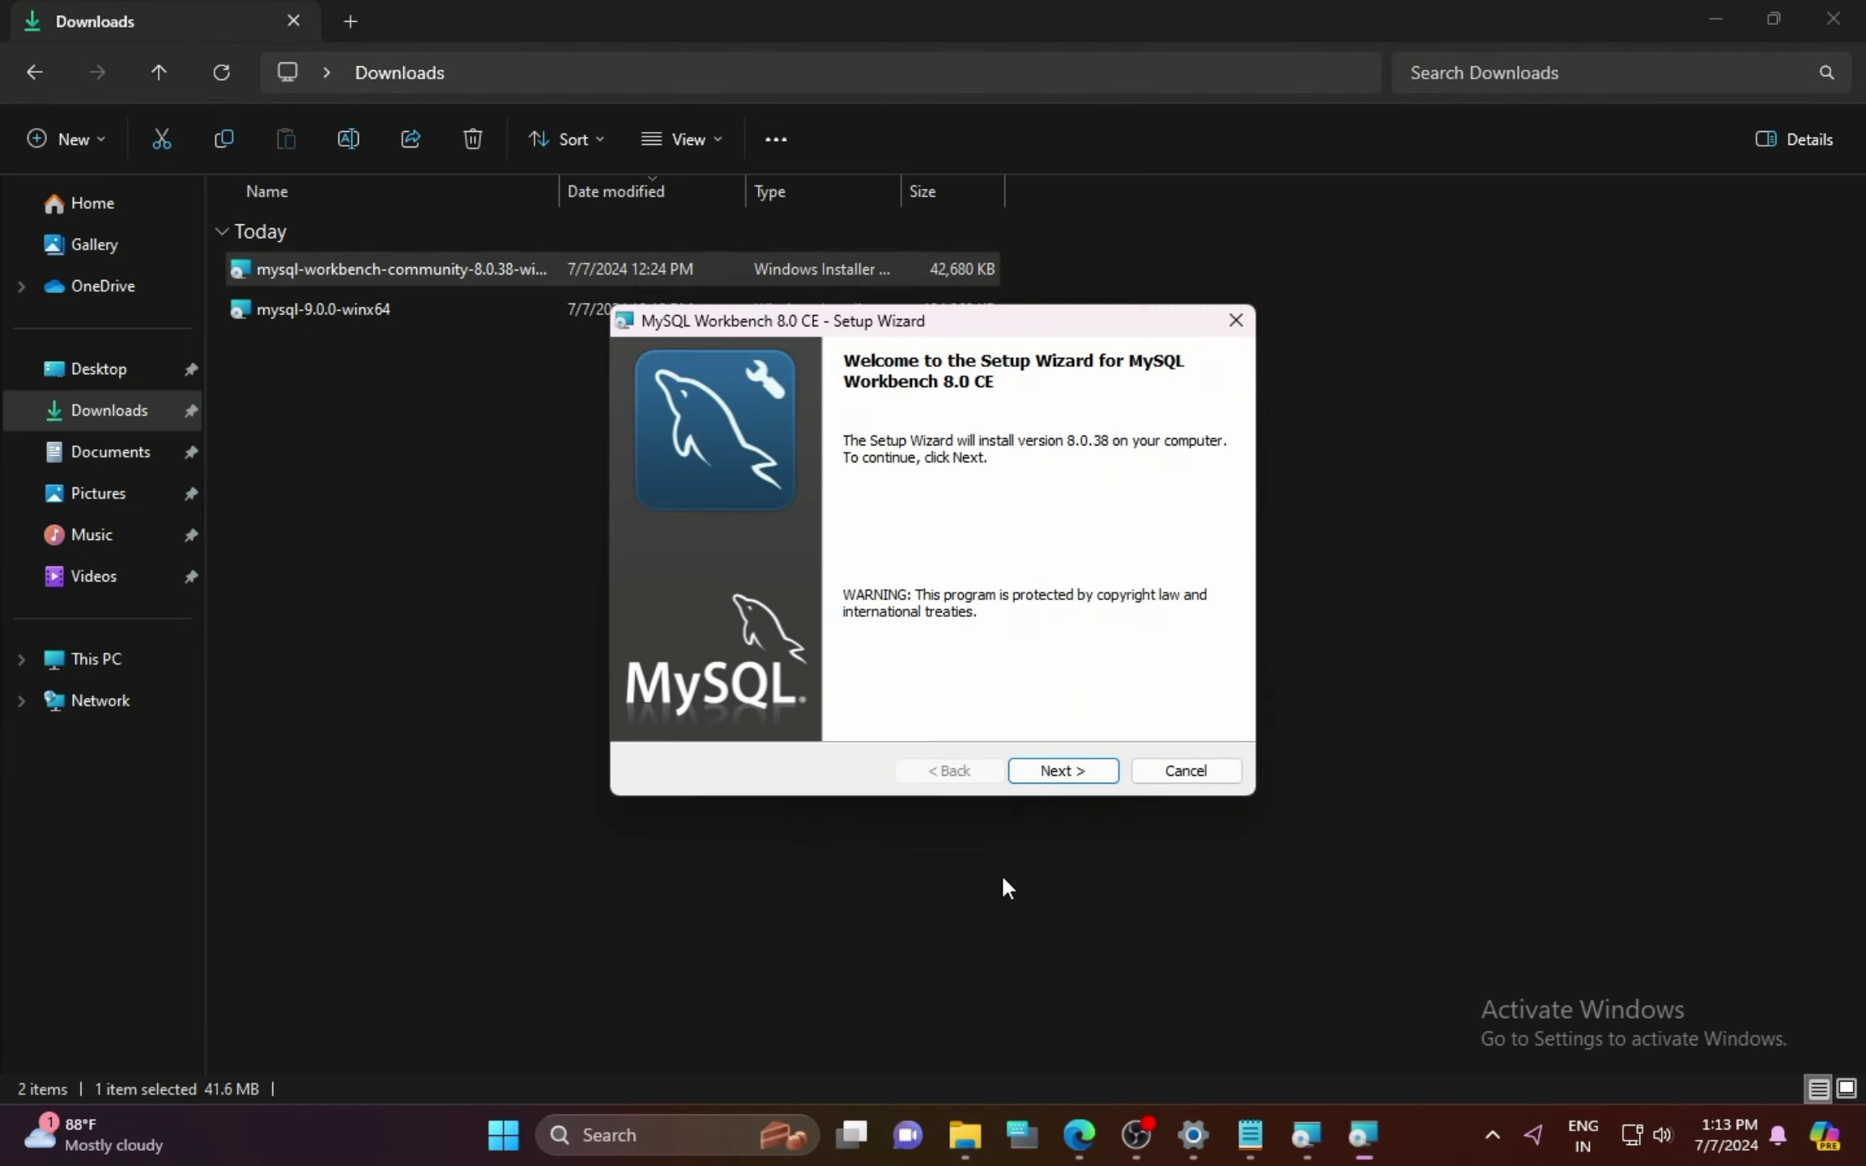
{"action": "left_click", "coordinate": [1069, 771]}
{"action": "left_click", "coordinate": [1074, 774]}
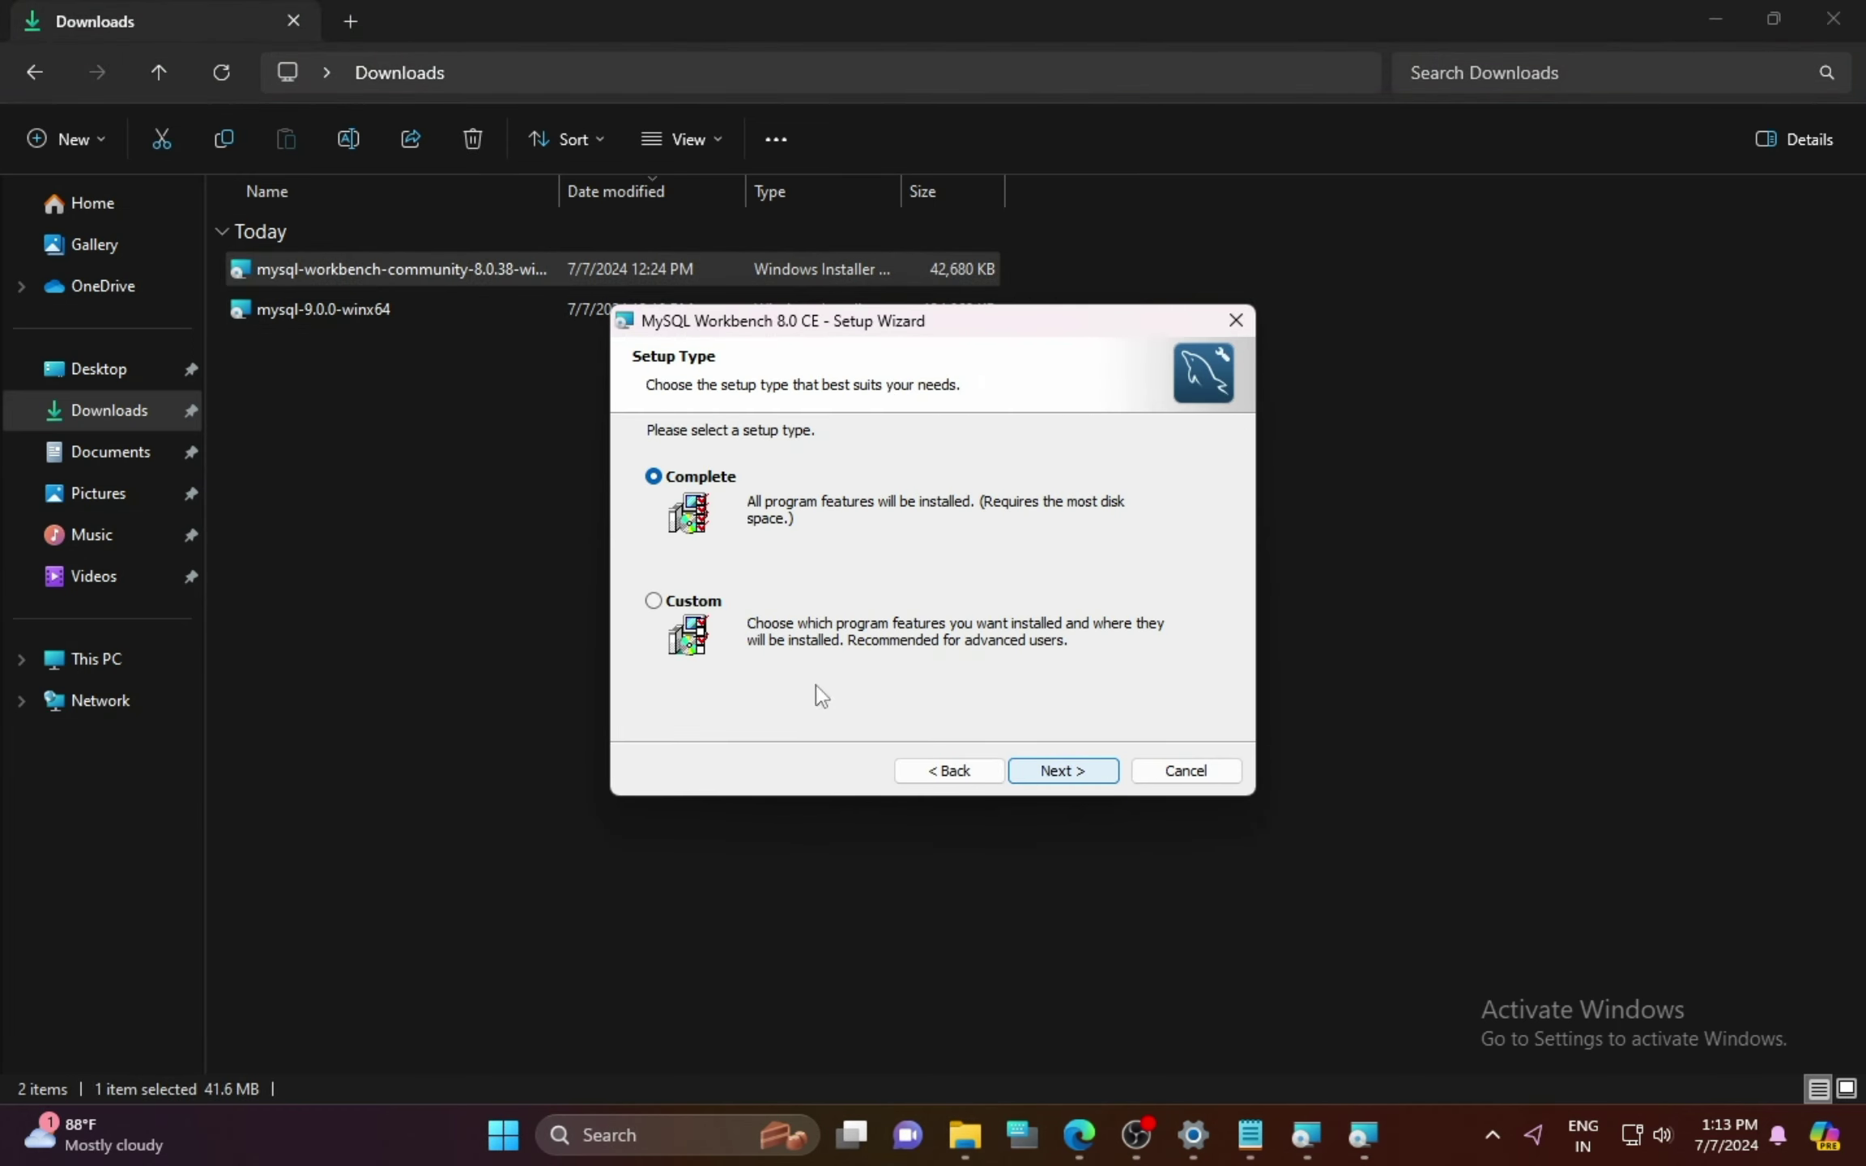
{"action": "left_click", "coordinate": [654, 602]}
{"action": "left_click", "coordinate": [690, 485]}
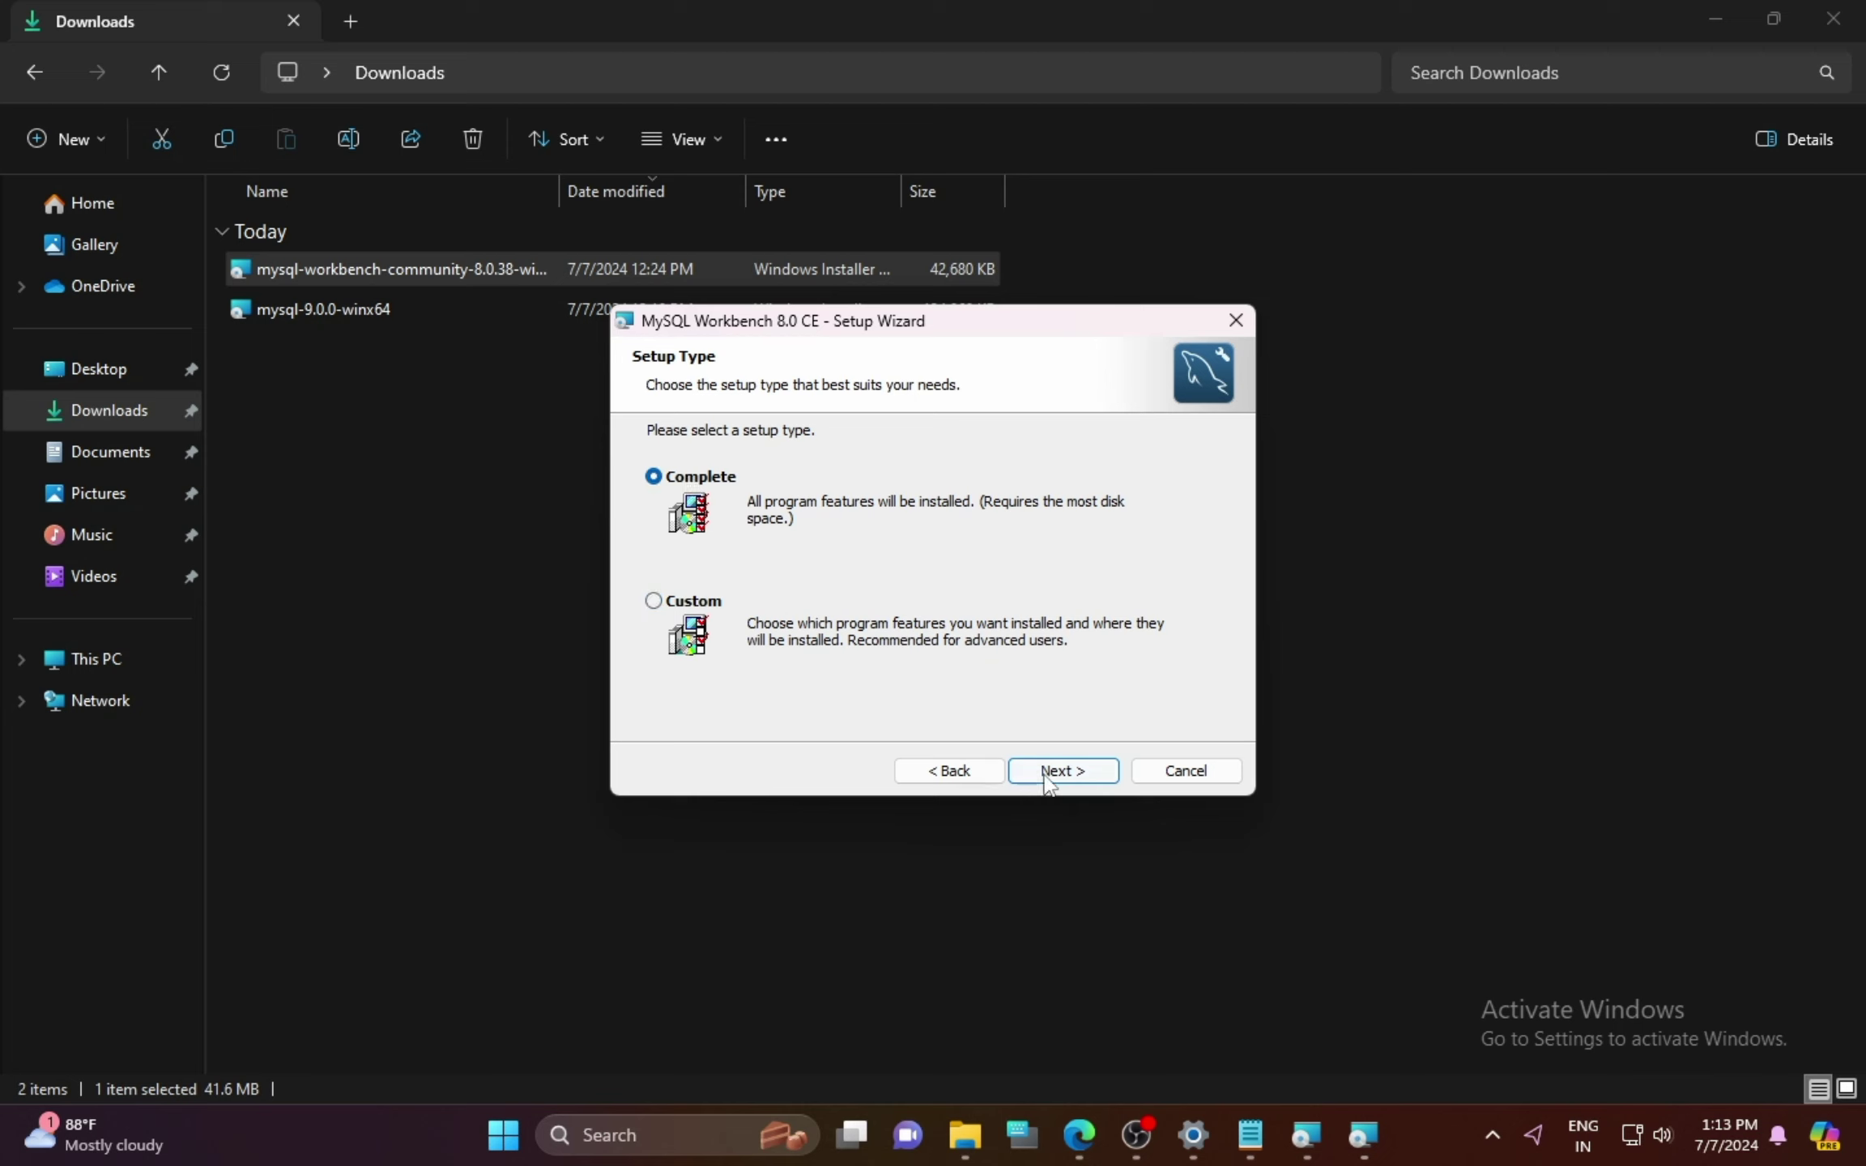
{"action": "left_click", "coordinate": [1062, 771]}
{"action": "left_click", "coordinate": [1063, 771]}
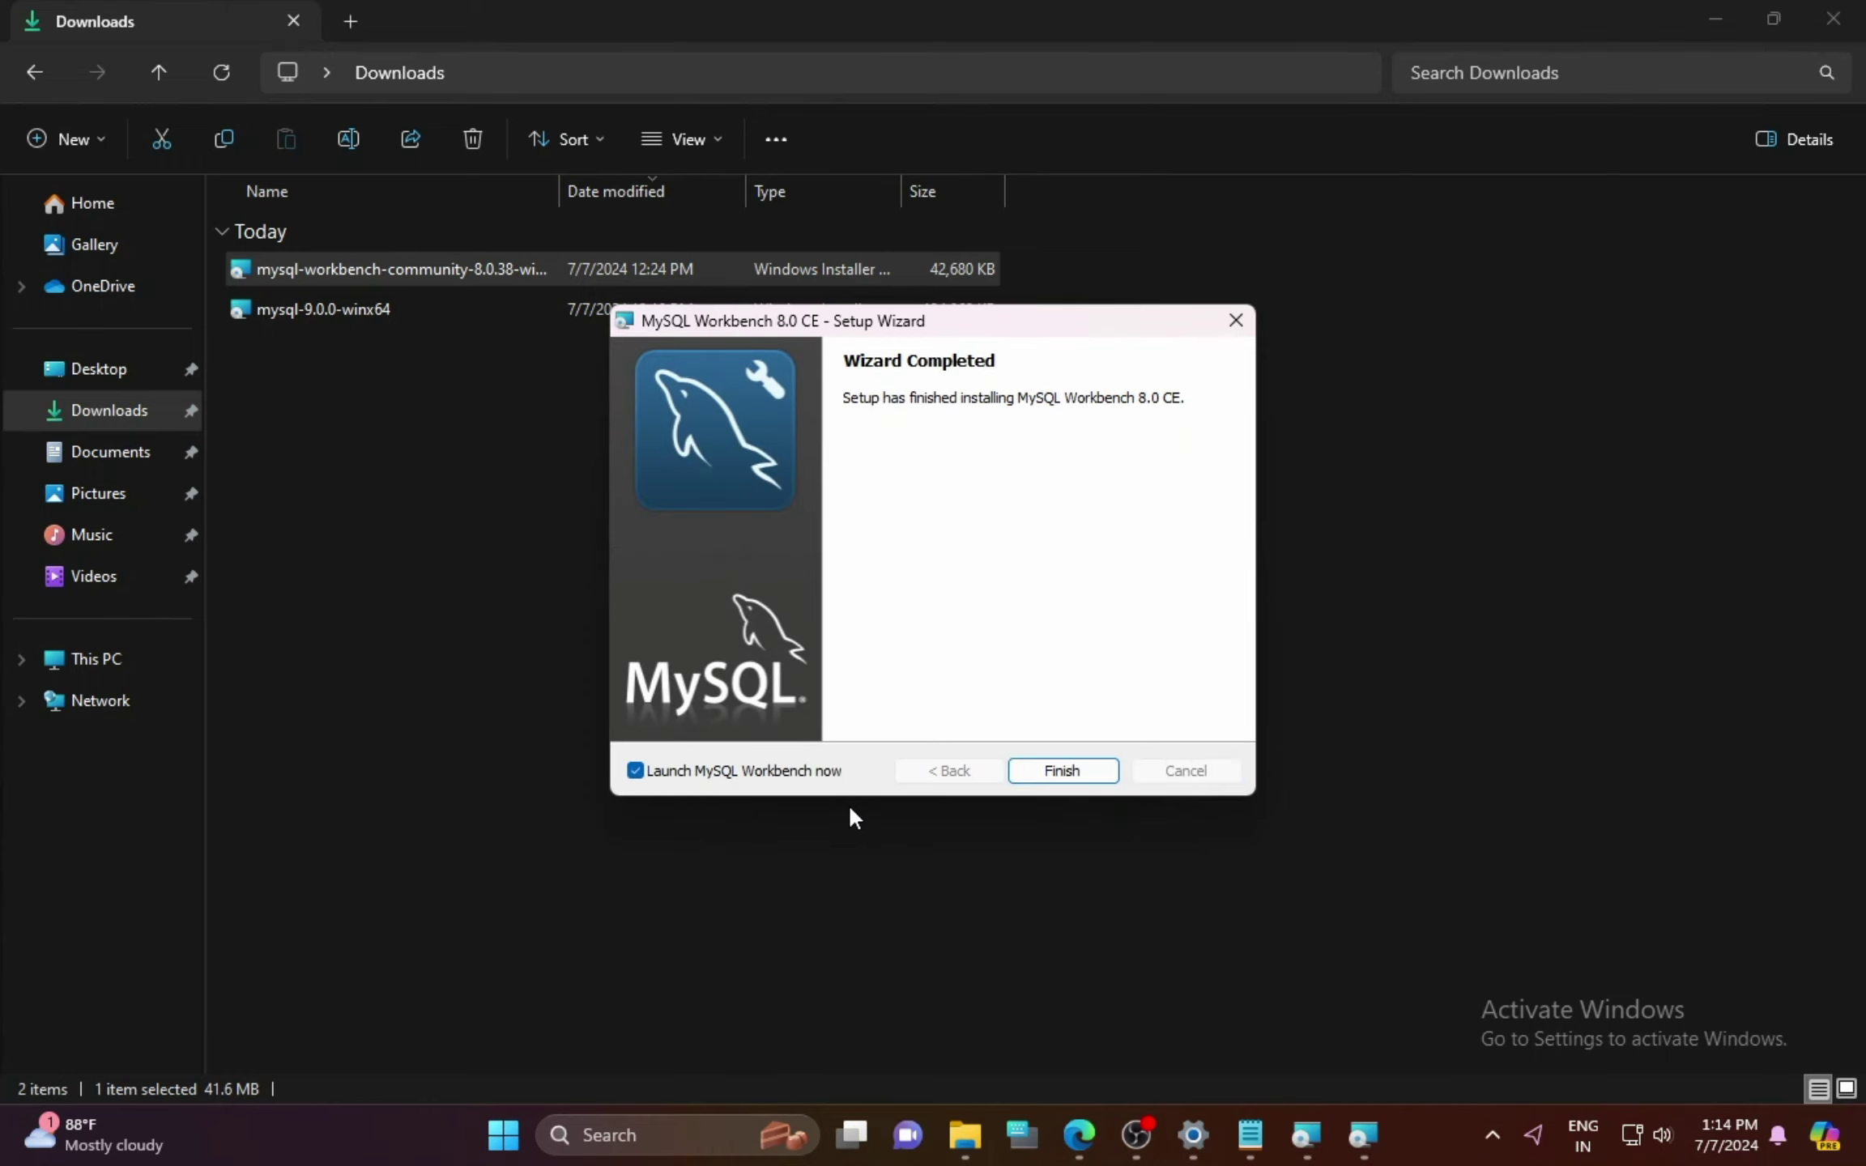
Step: Finish the MySQL Workbench 8.0 CE Setup Wizard
{"action": "left_click", "coordinate": [1063, 774]}
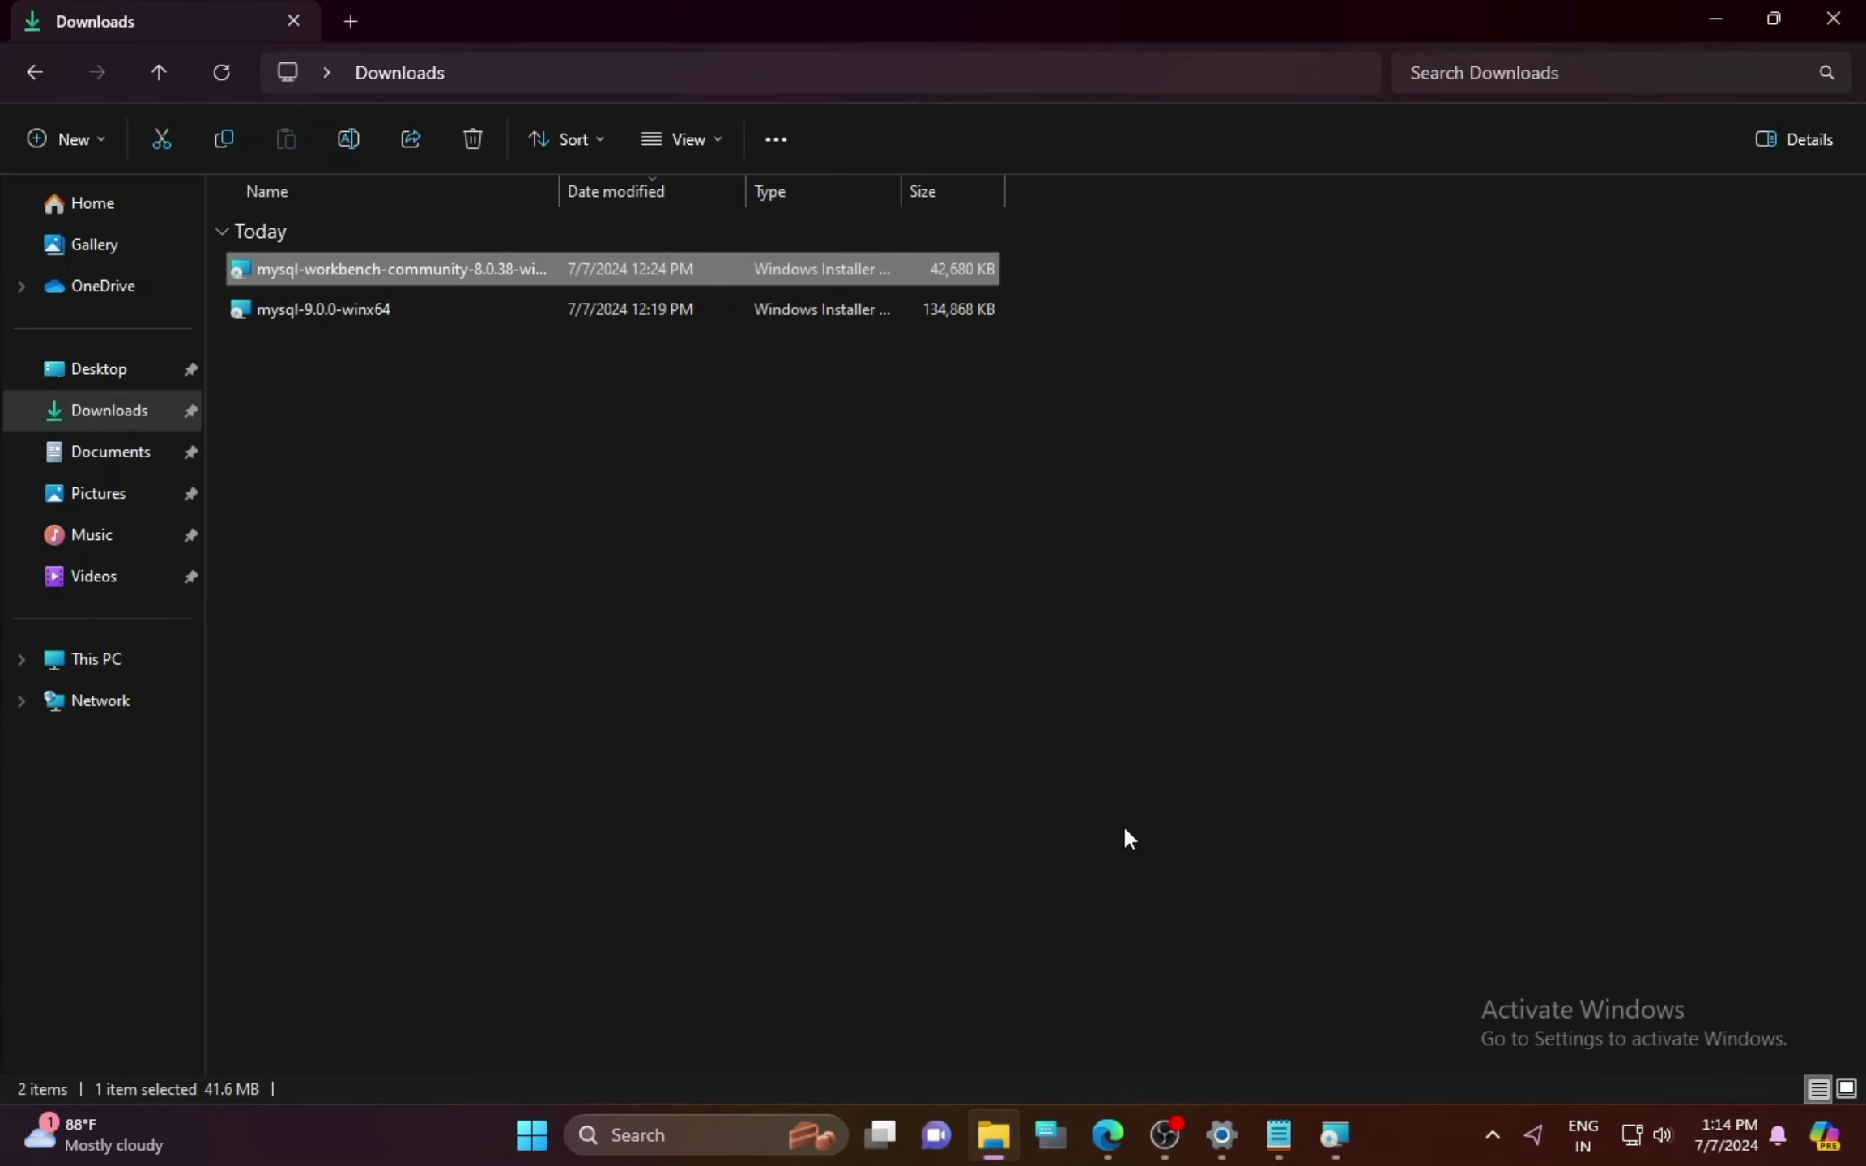
Step: Close the auto-launched Workbench, reopen it from Start search, and maximize its Welcome screen
{"action": "mouse_move", "coordinate": [1336, 1135]}
{"action": "left_click", "coordinate": [1427, 908]}
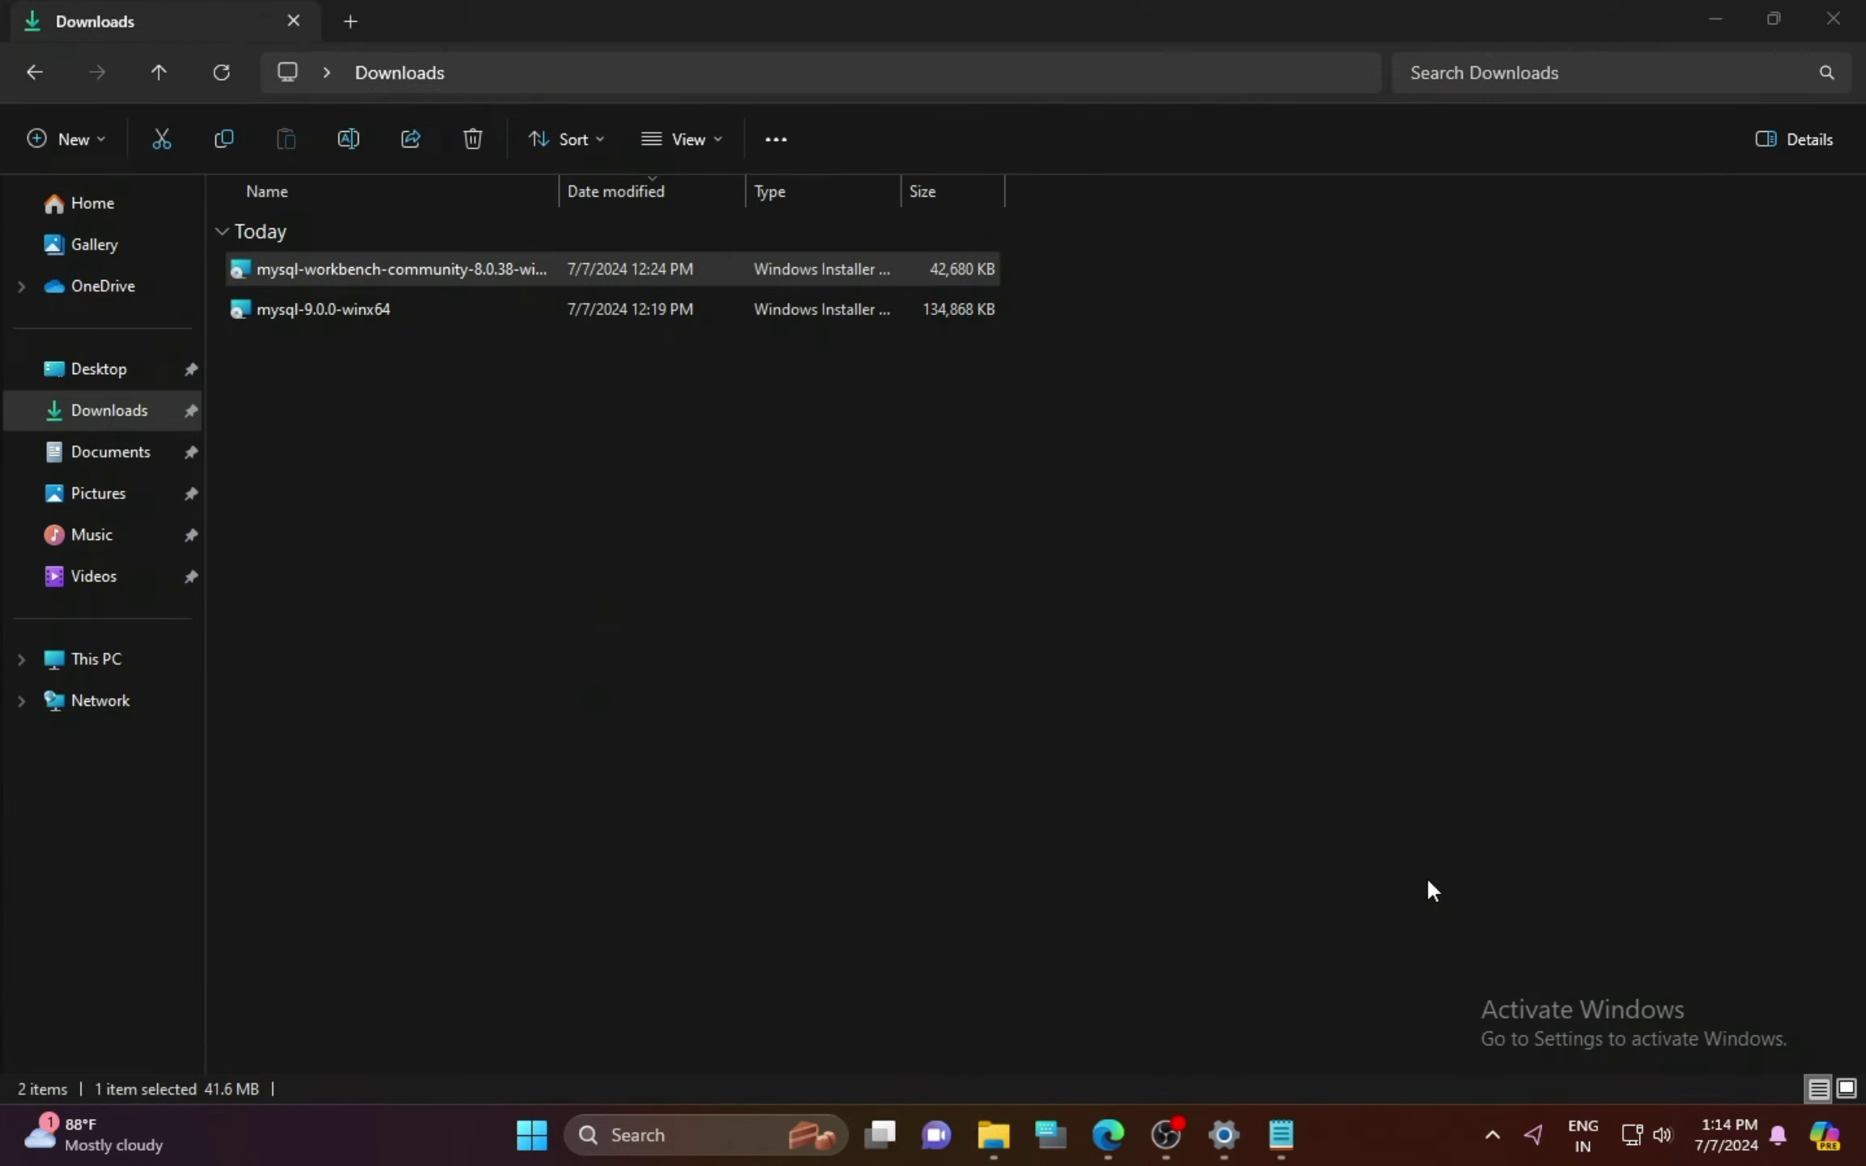
{"action": "key", "text": "super"}
{"action": "type", "text": "mysq"}
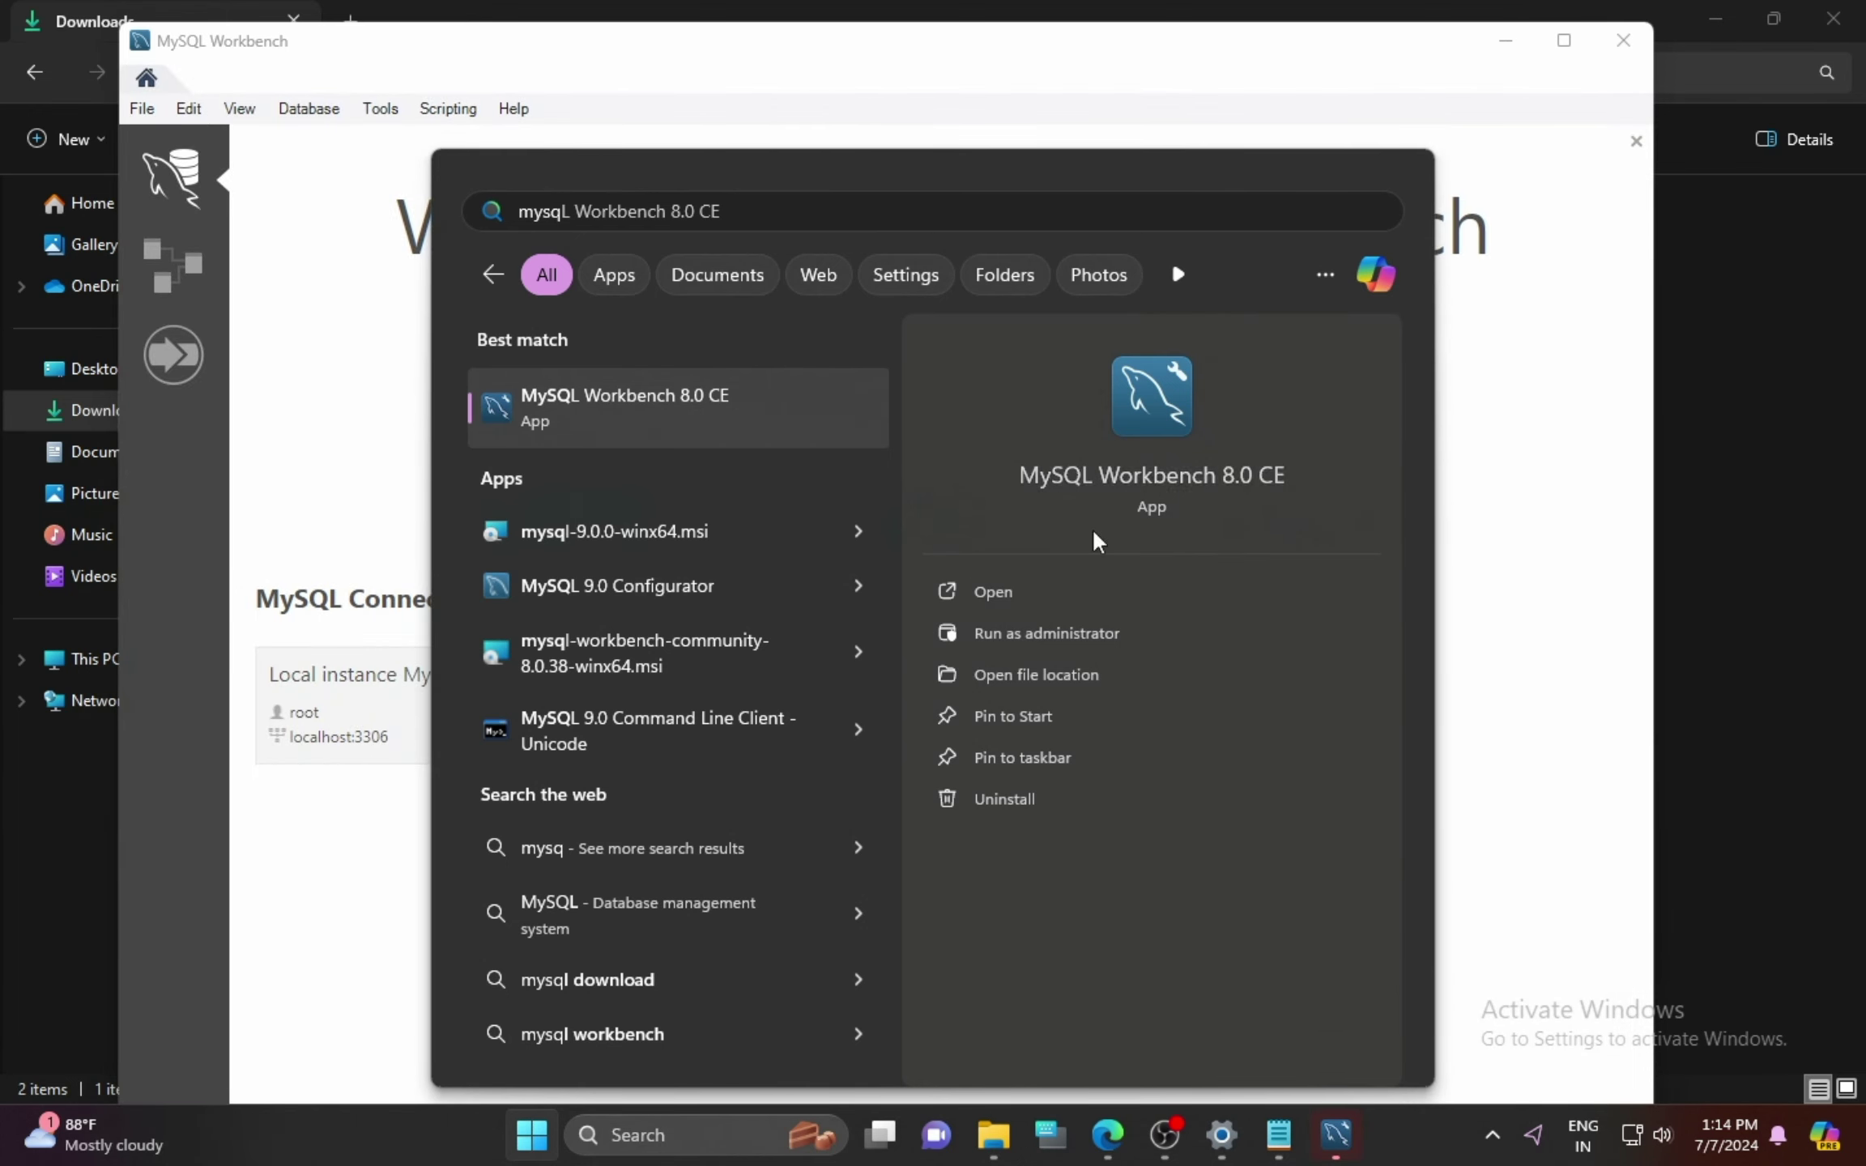
{"action": "left_click", "coordinate": [1475, 589]}
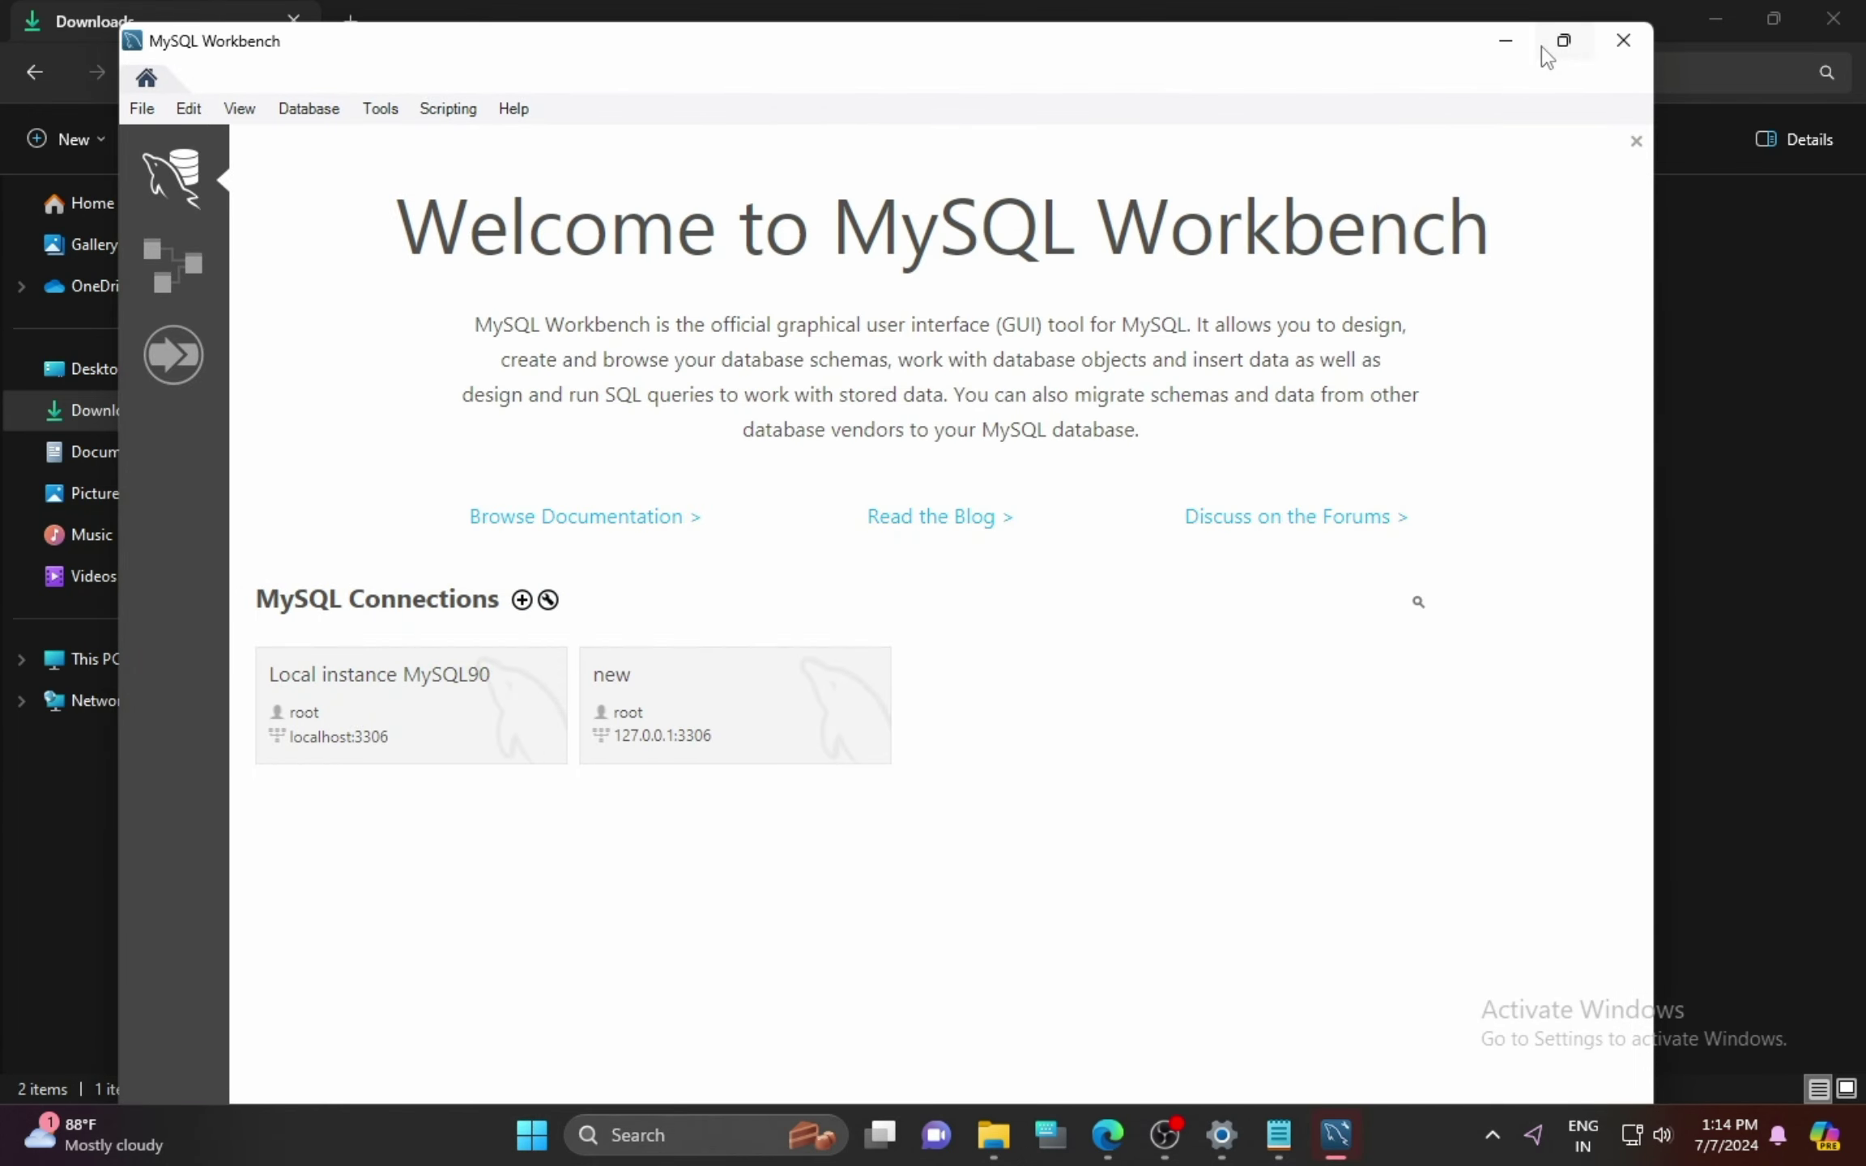
{"action": "left_click", "coordinate": [1563, 42]}
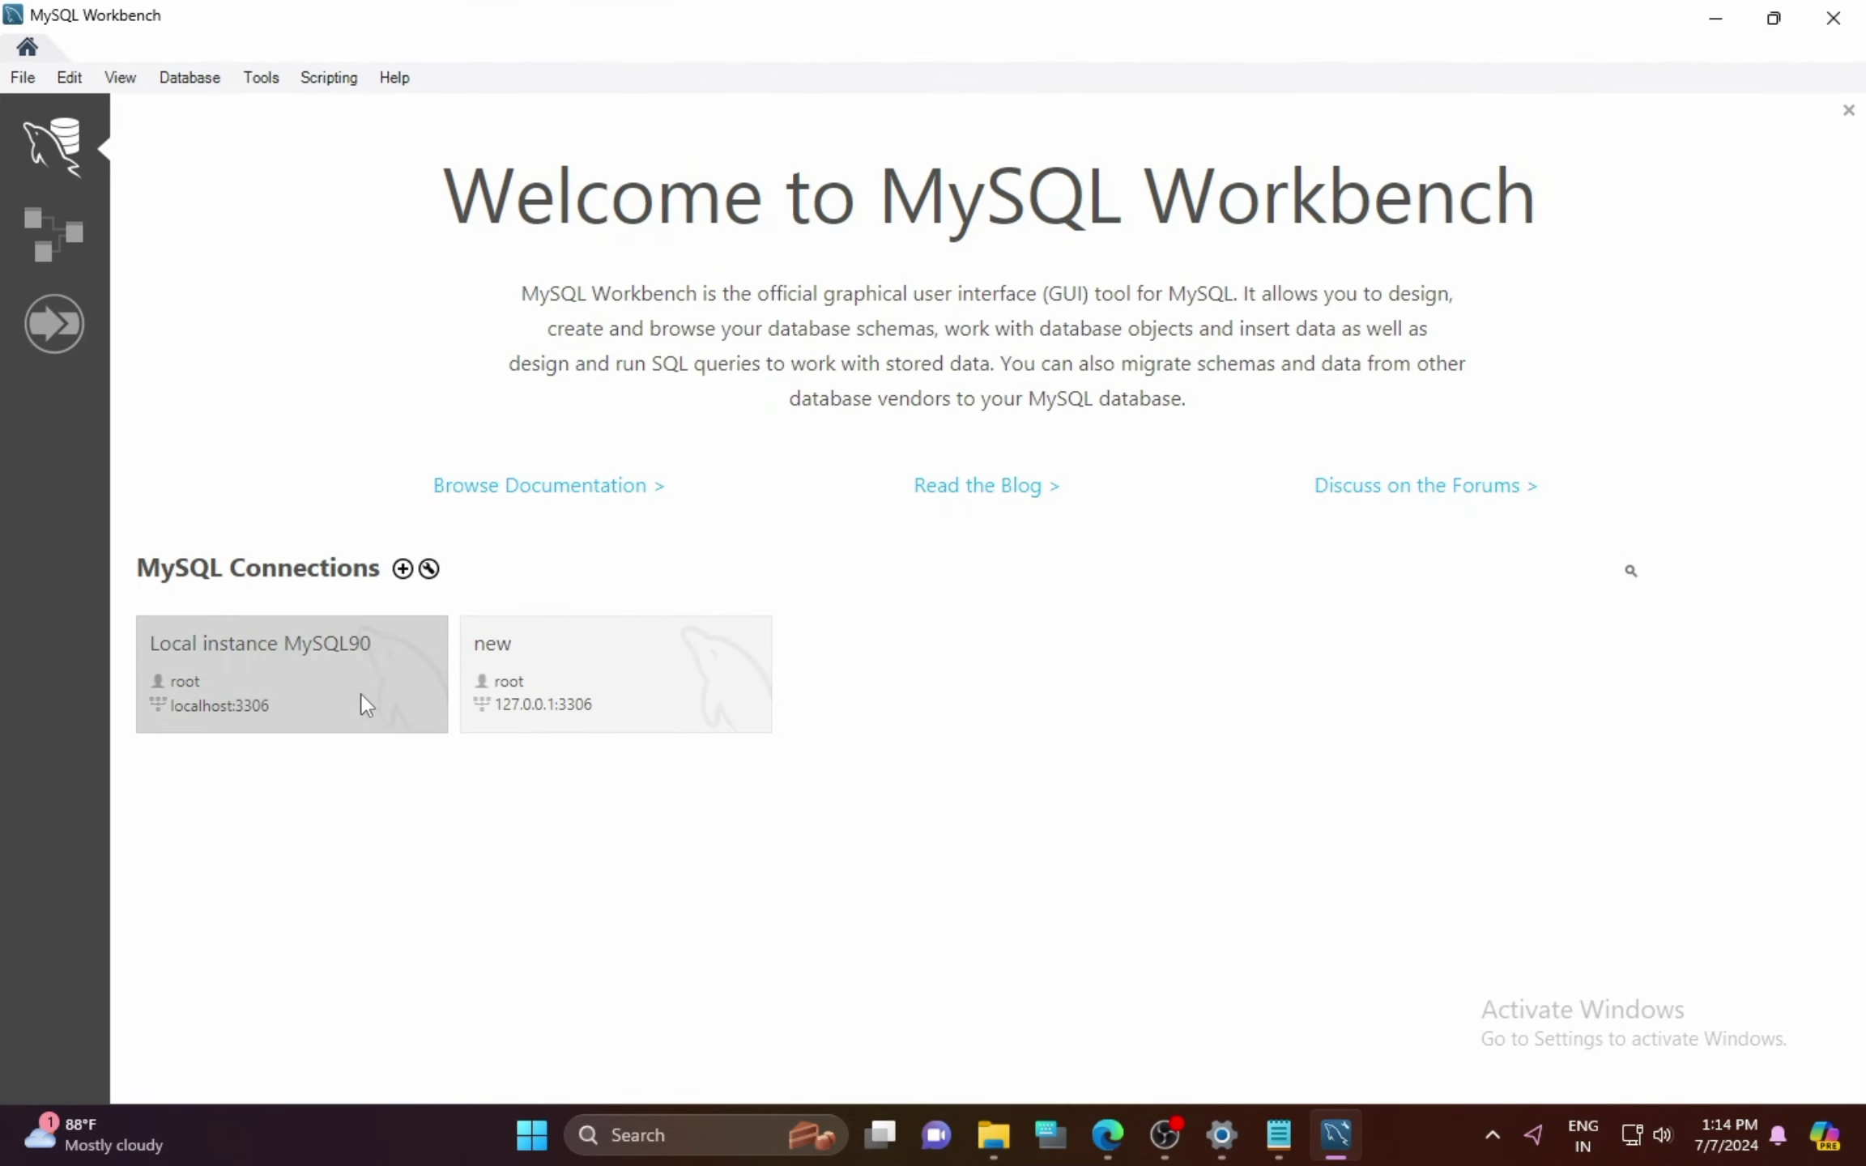
Step: Add a connection 'regex' for root at 127.0.0.1:3306, test it with the password, save and open it
{"action": "left_click", "coordinate": [402, 569]}
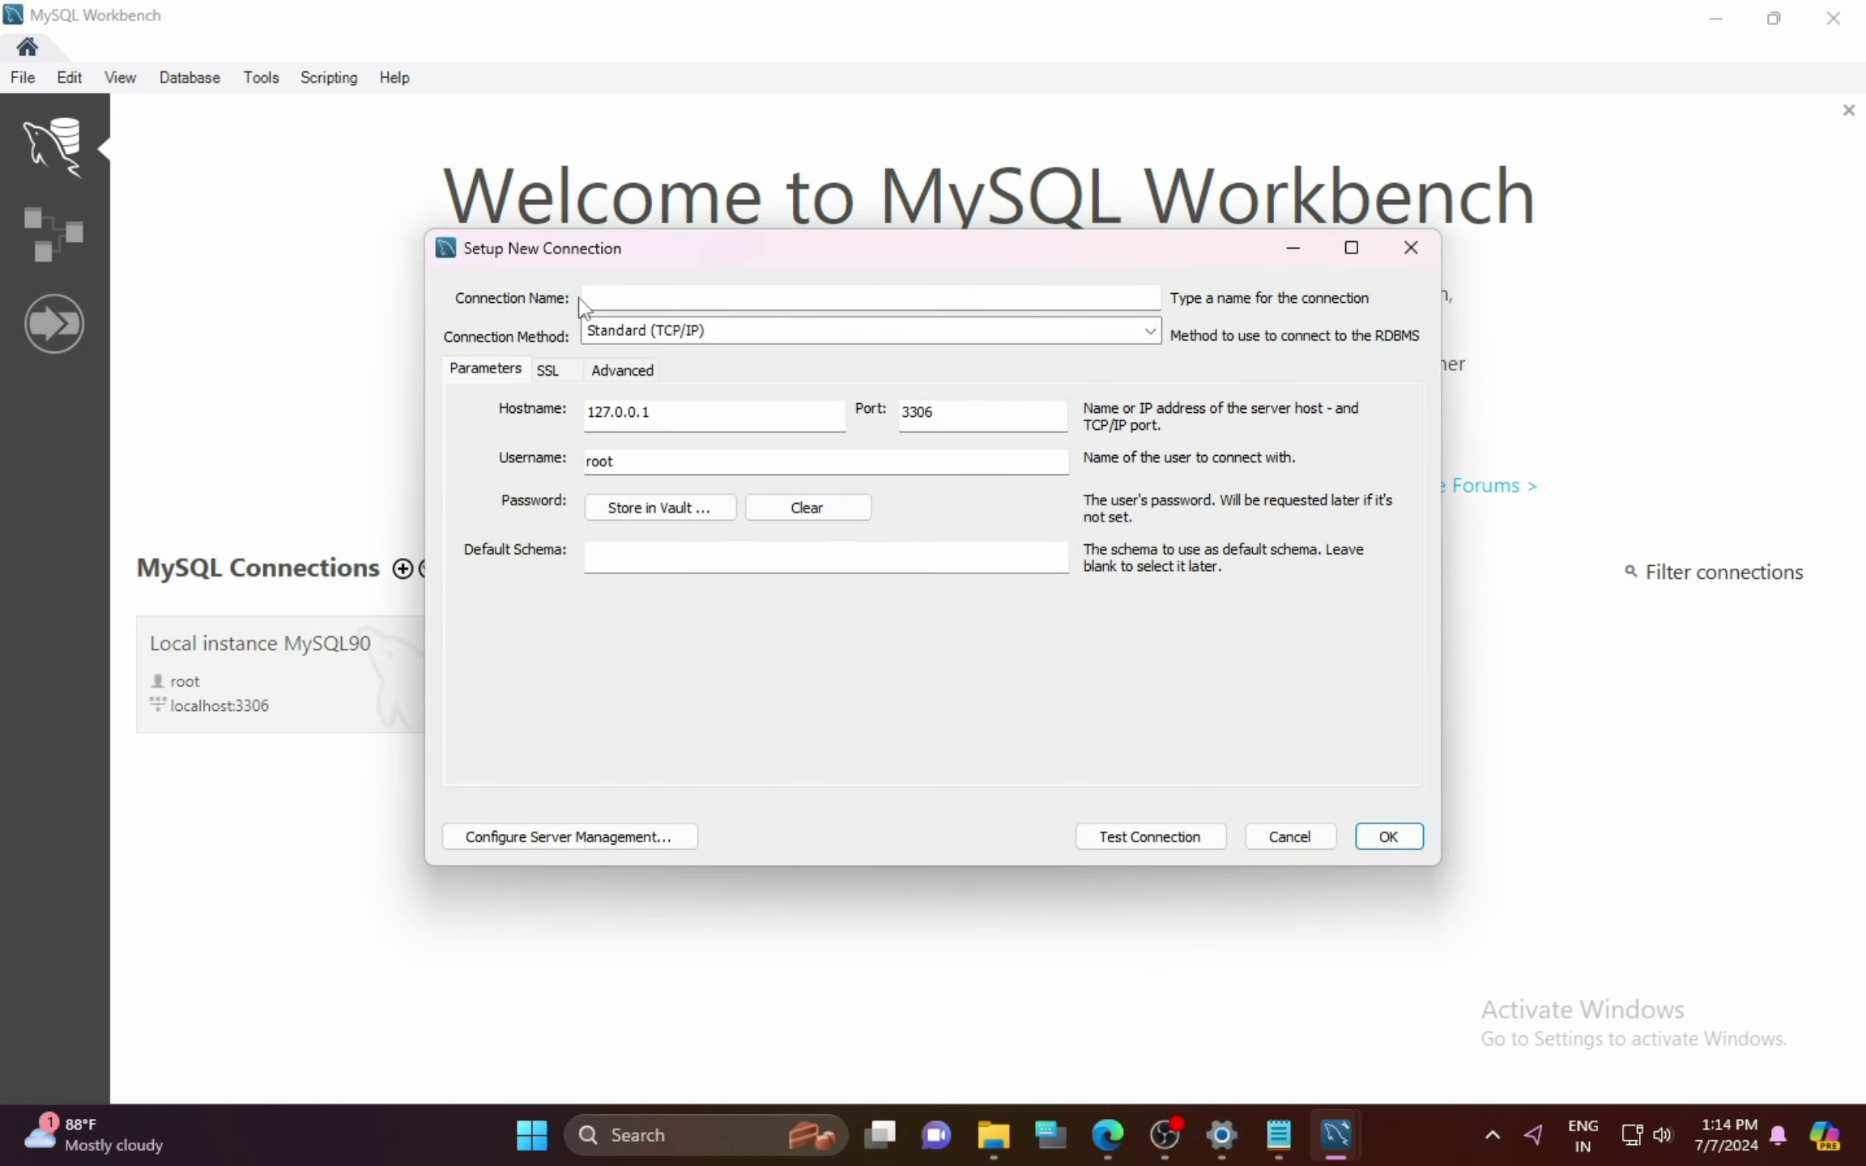
{"action": "left_click", "coordinate": [611, 299]}
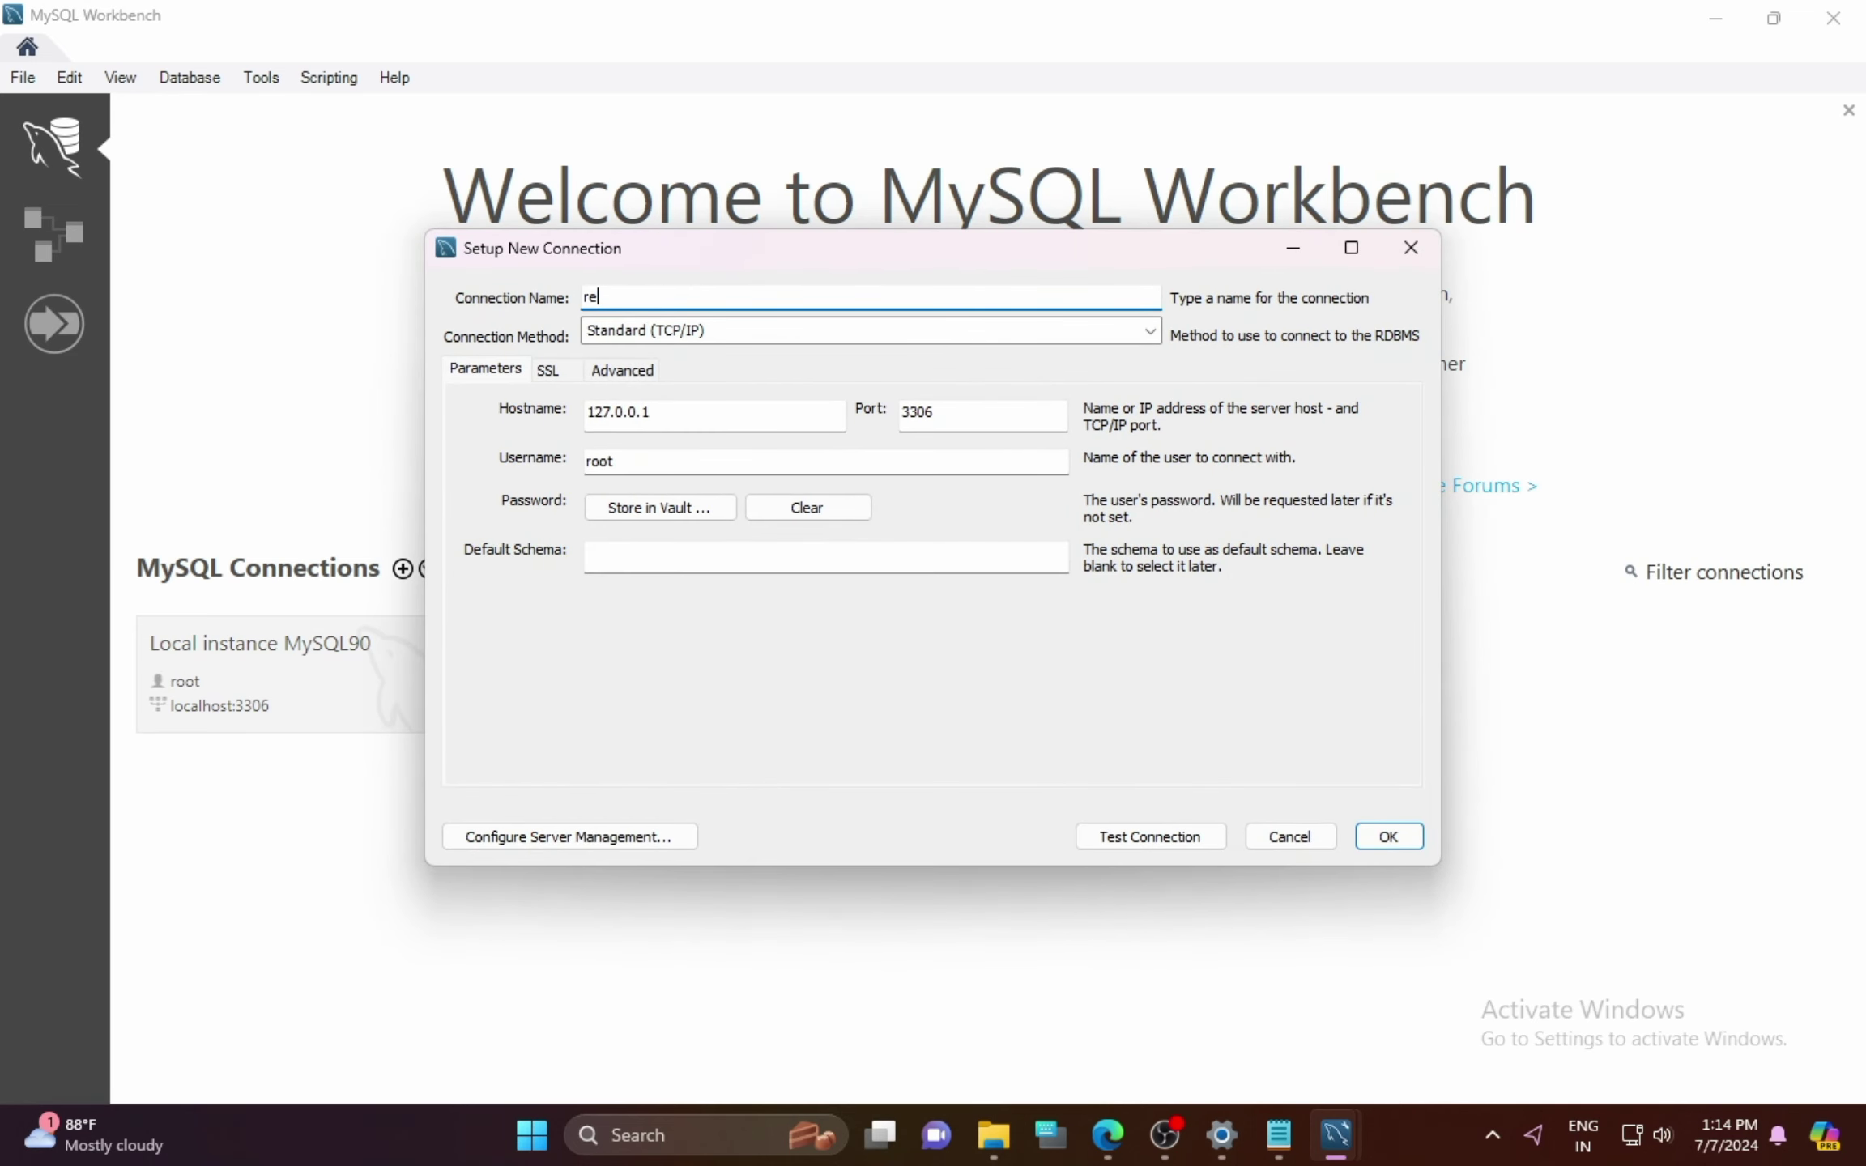
{"action": "left_click", "coordinate": [632, 462]}
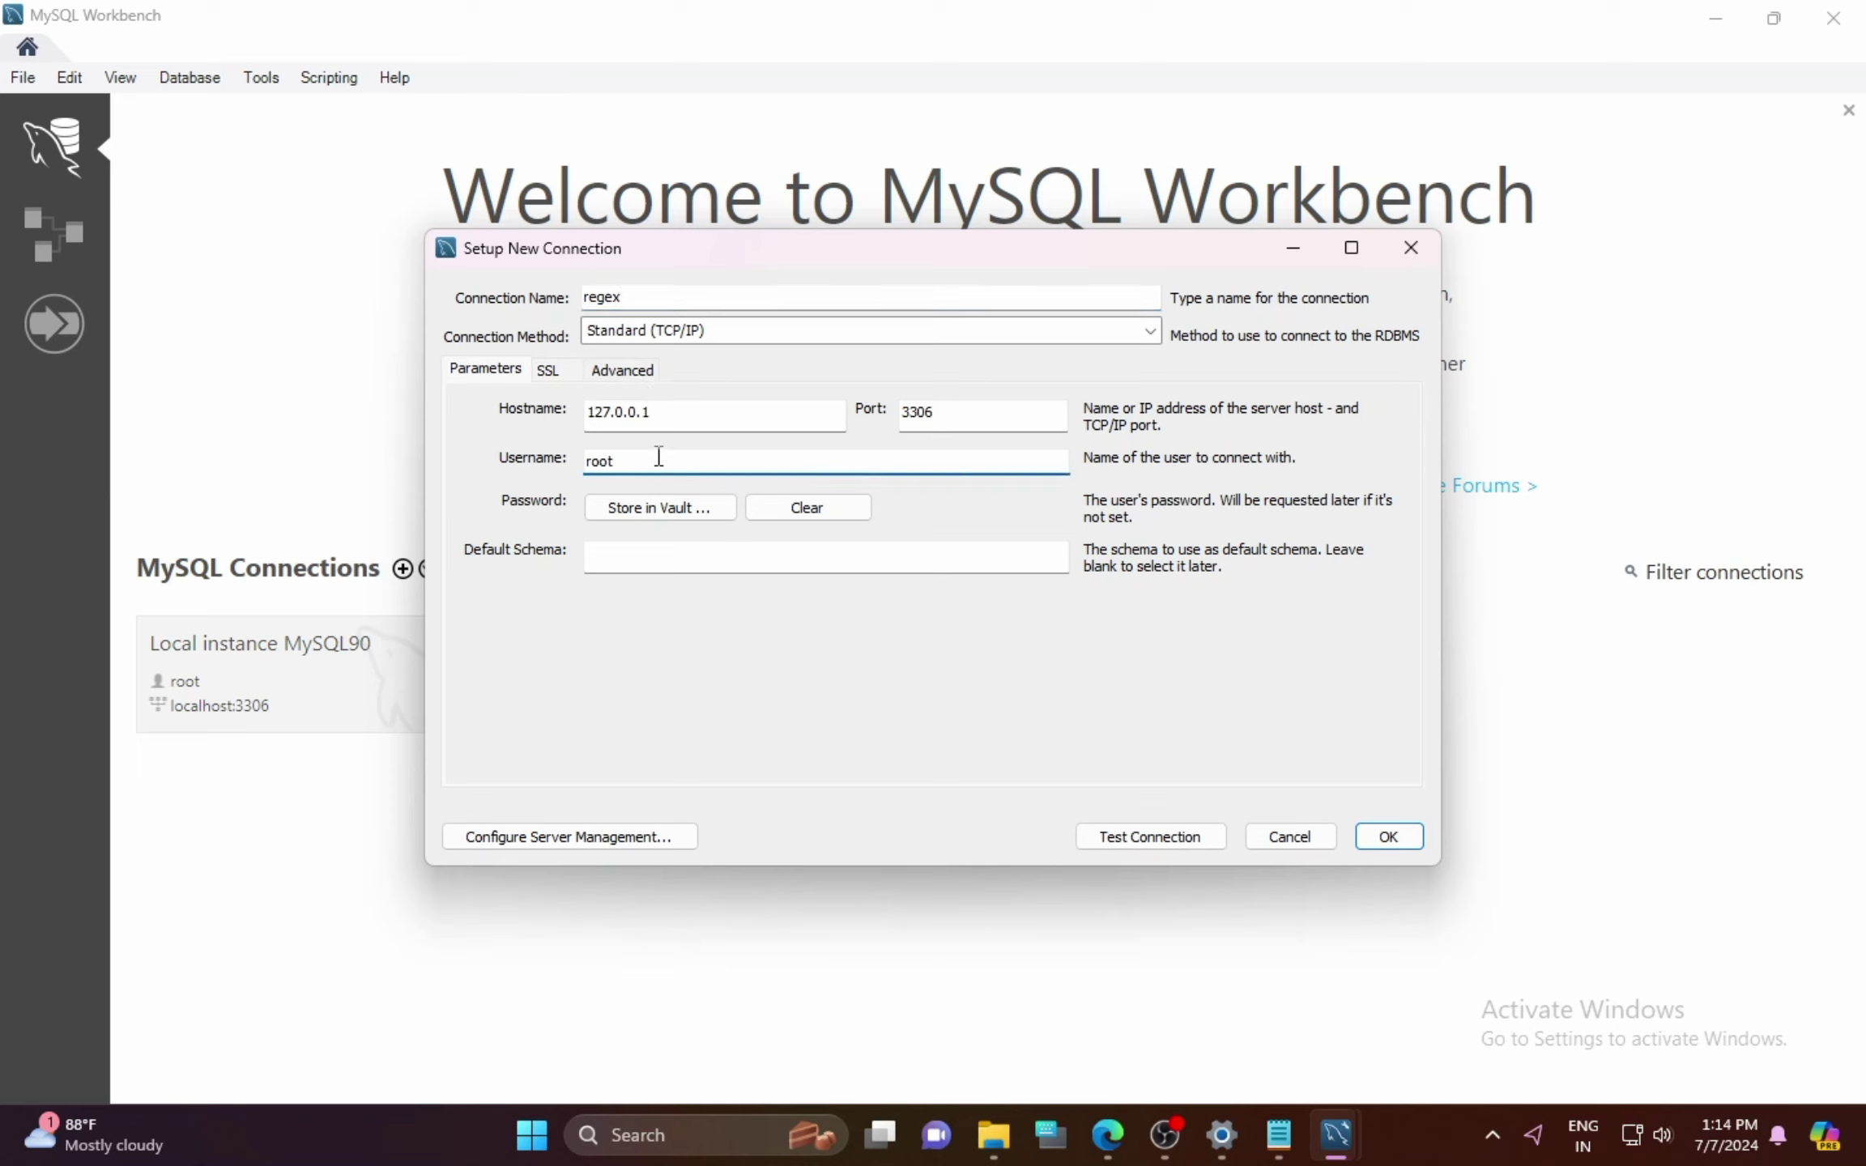
{"action": "left_click", "coordinate": [1151, 842]}
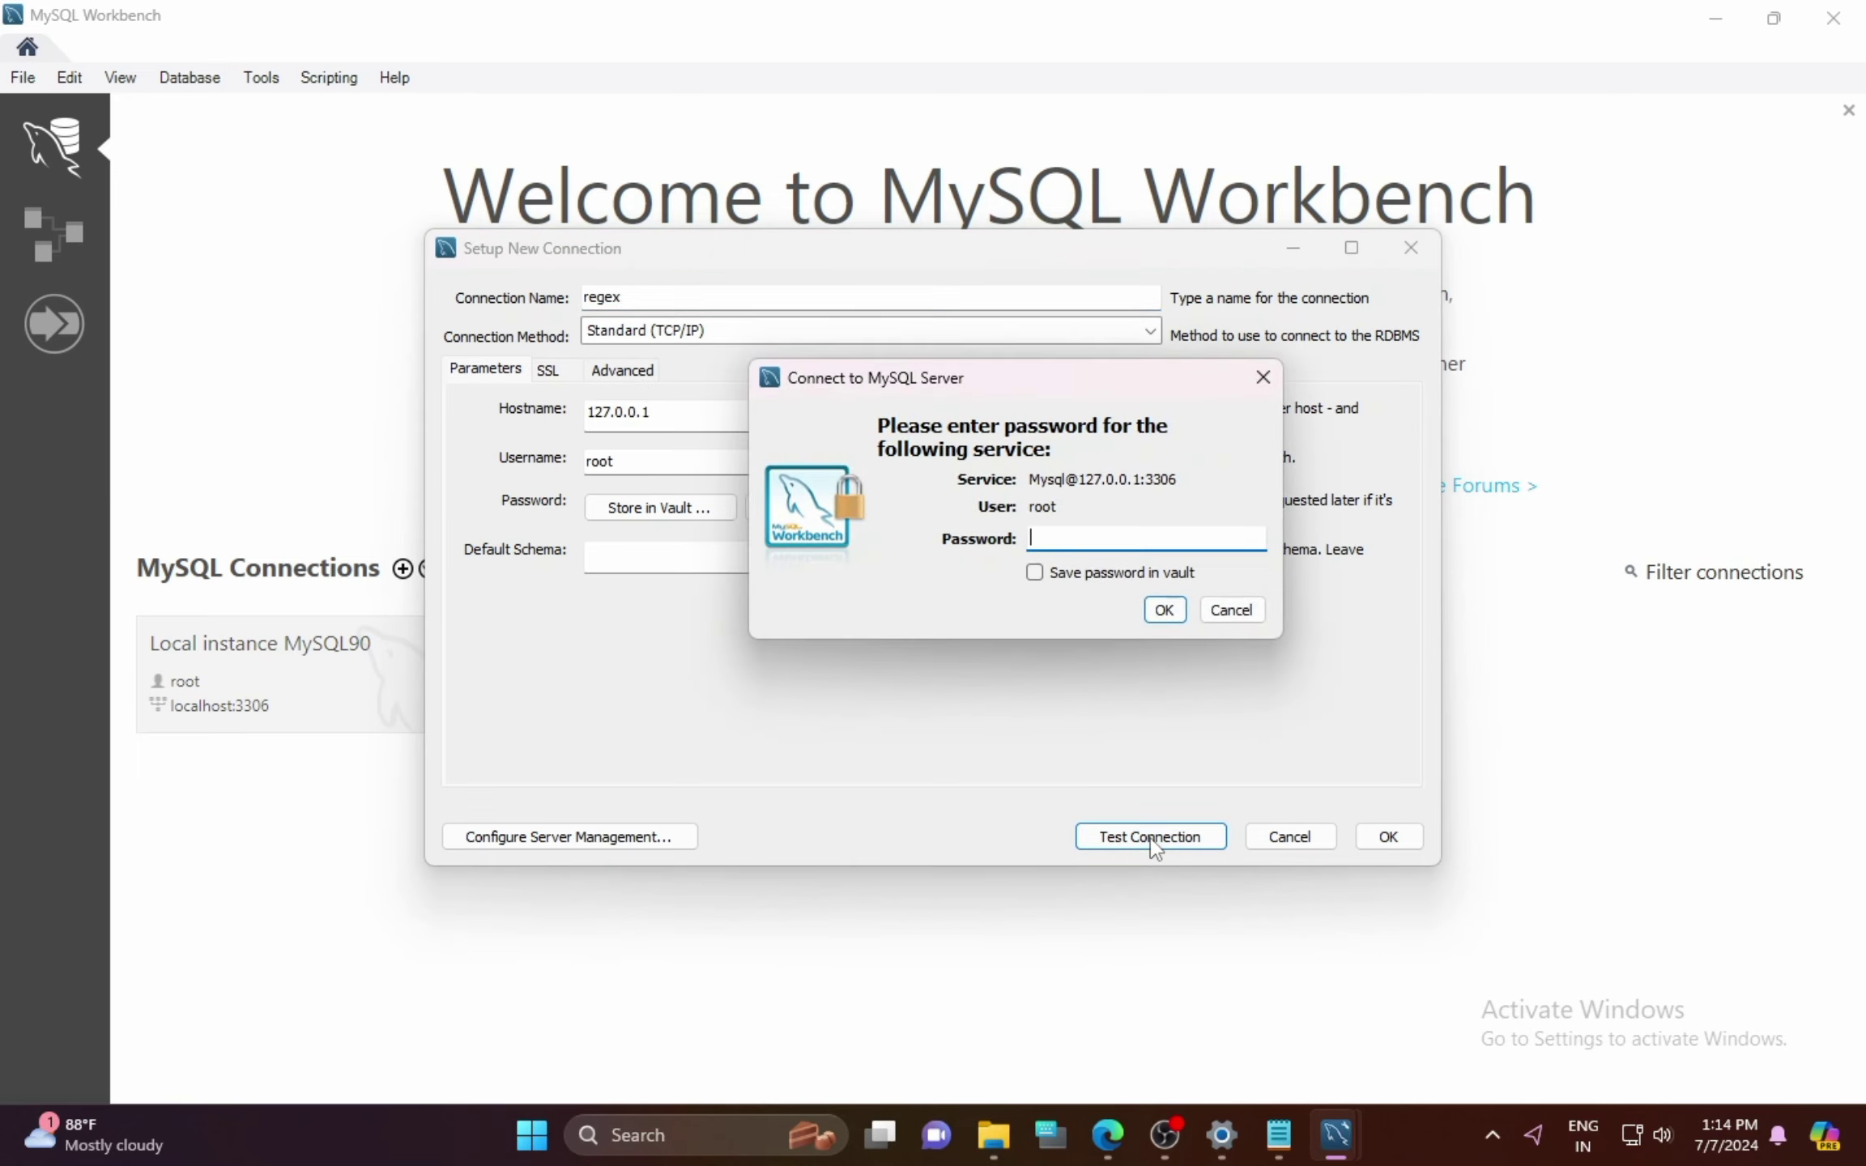
{"action": "type", "text": "root"}
{"action": "key", "text": "Return"}
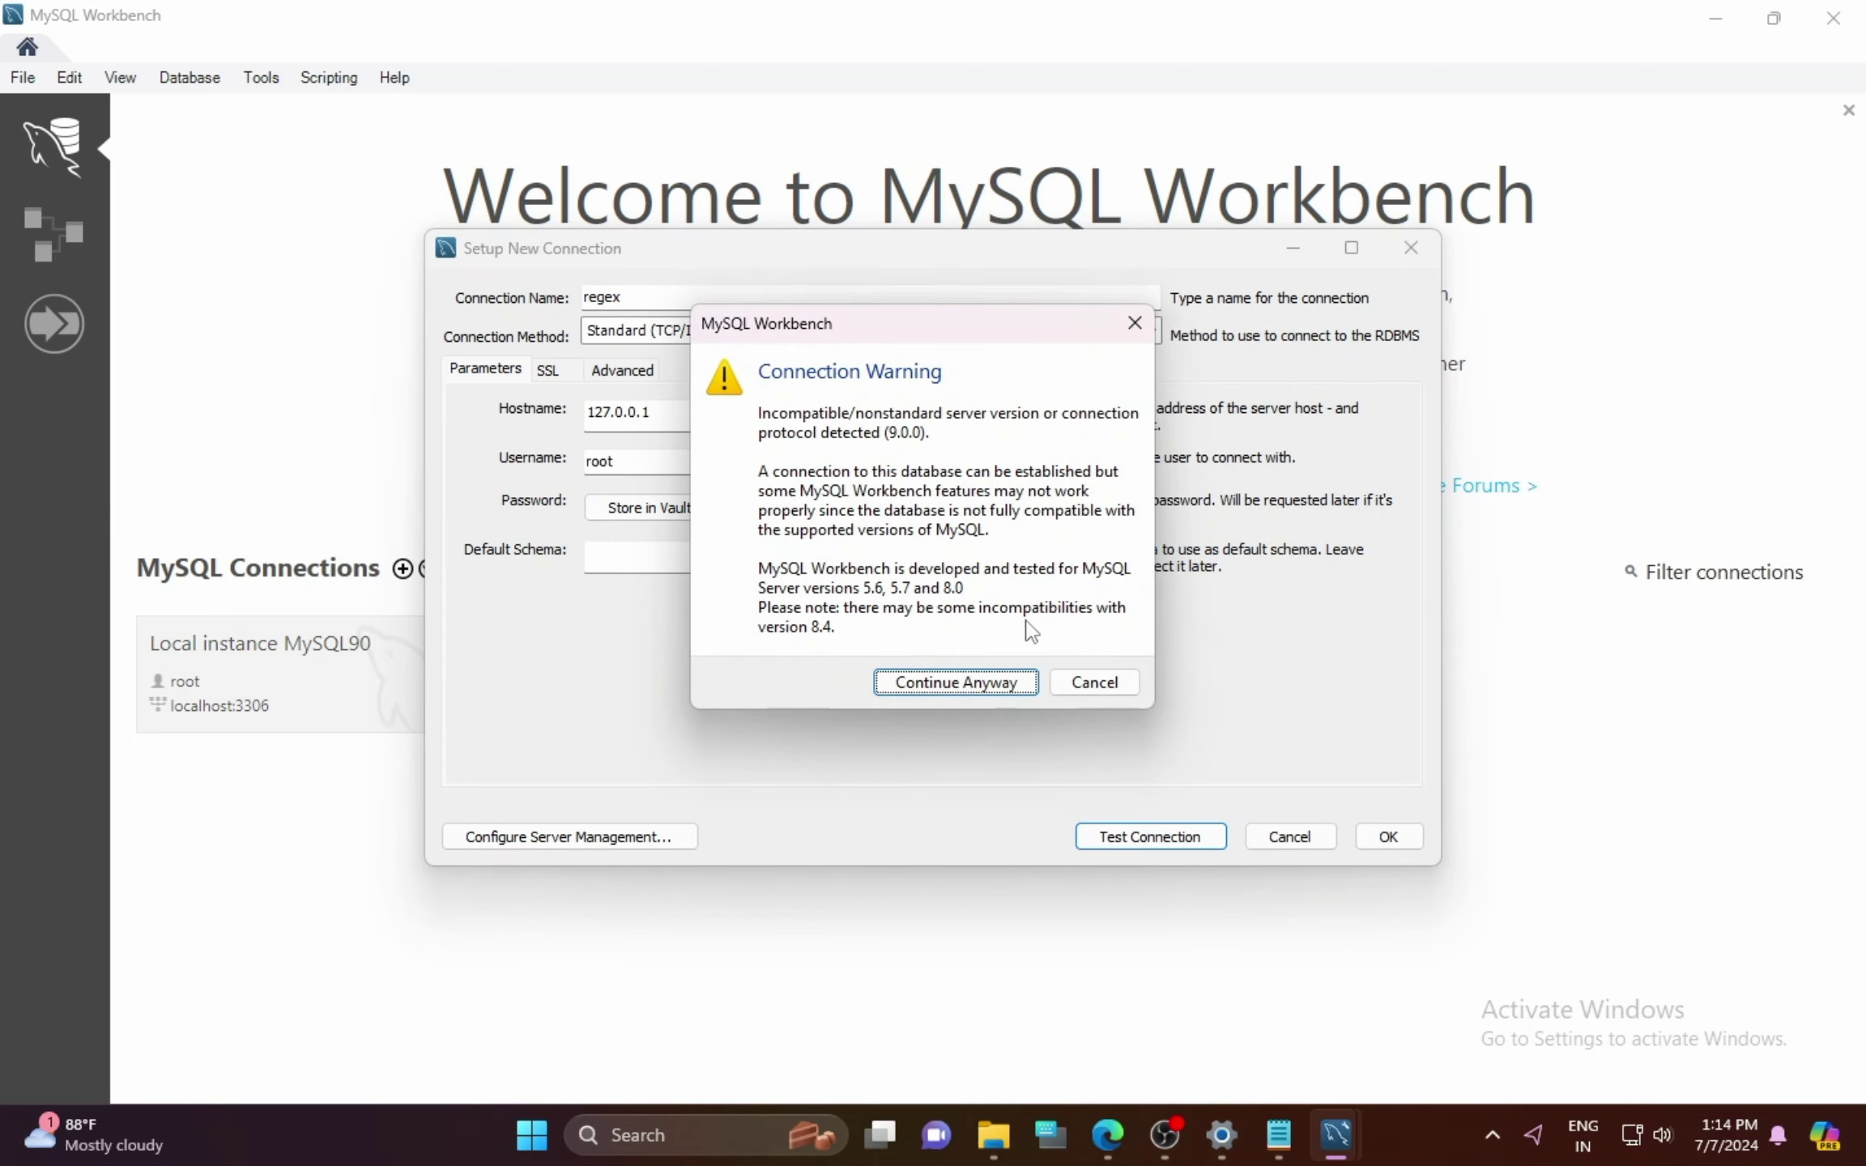
{"action": "left_click", "coordinate": [979, 682]}
{"action": "left_click", "coordinate": [1105, 654]}
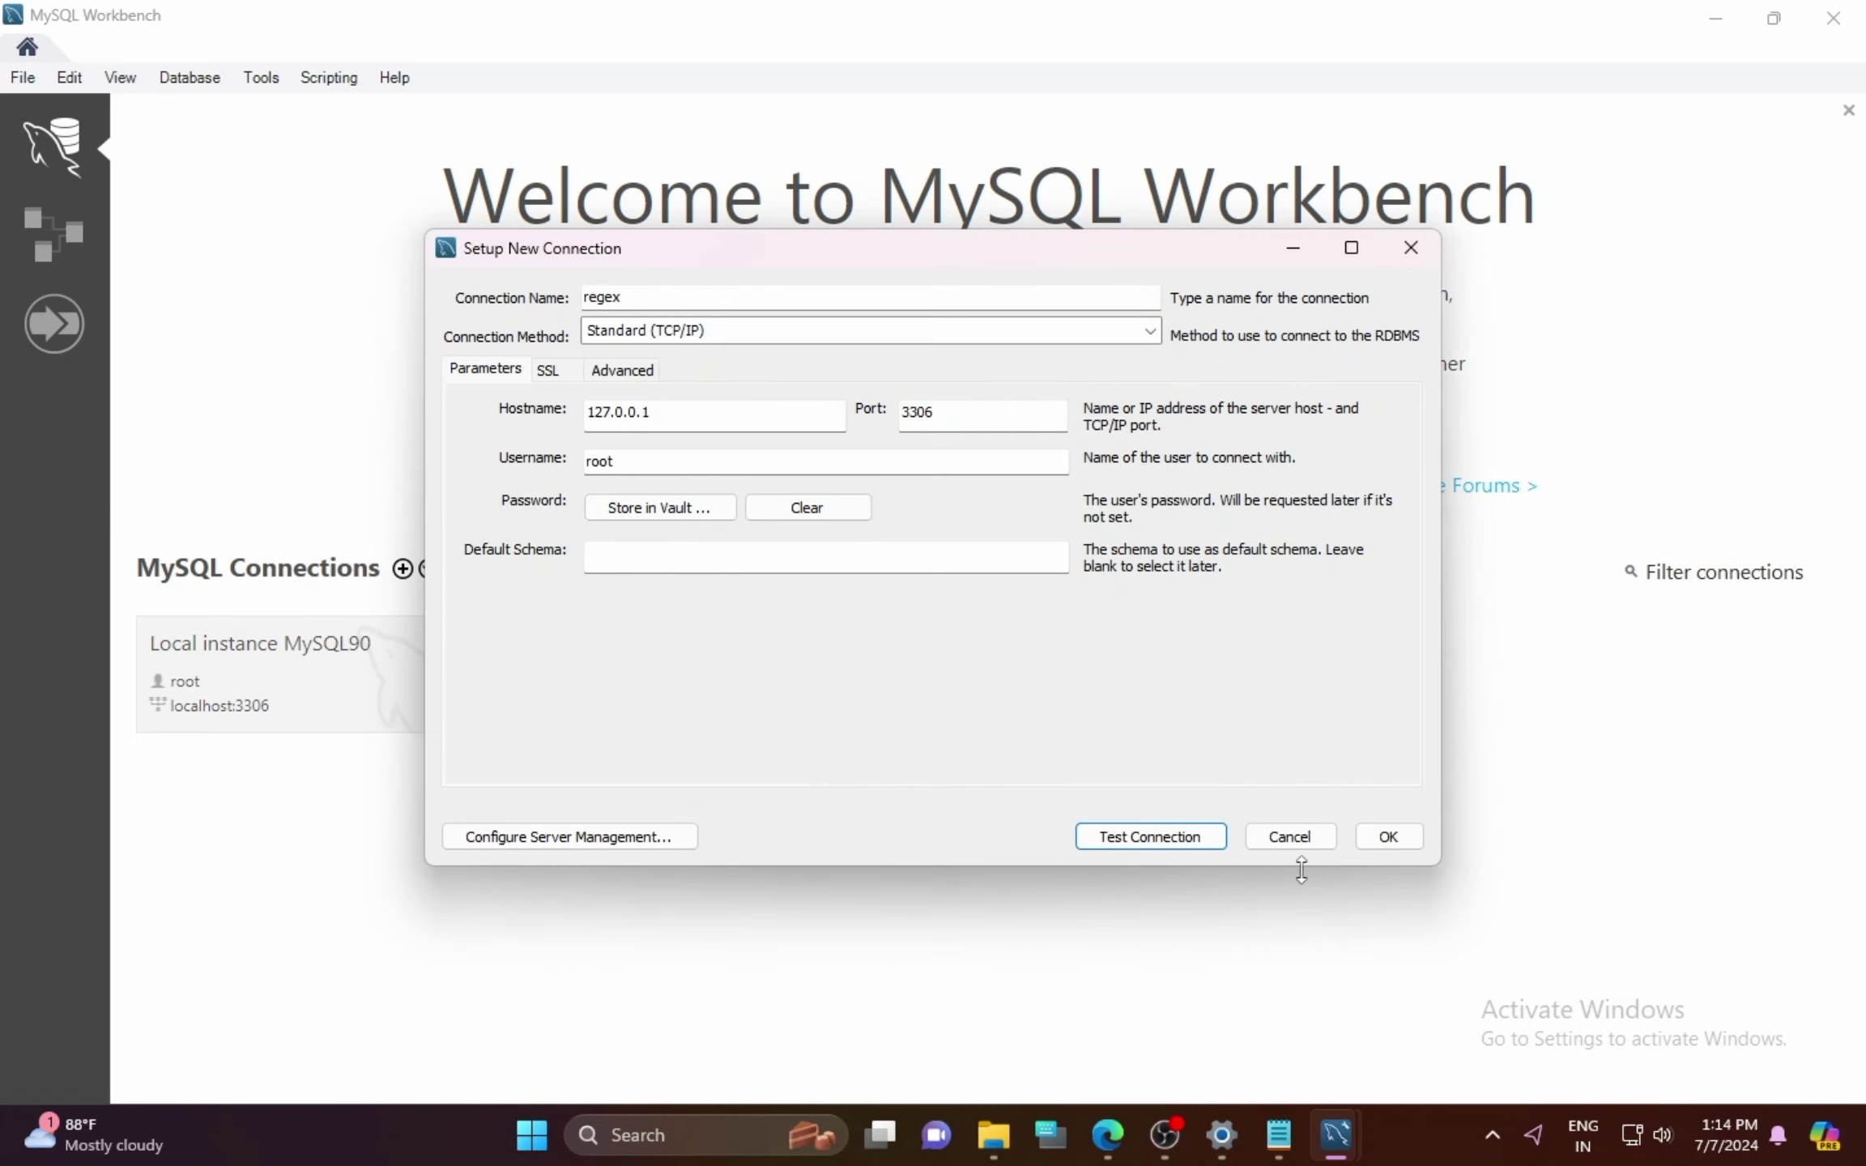
{"action": "left_click", "coordinate": [1378, 838]}
{"action": "left_click", "coordinate": [881, 696]}
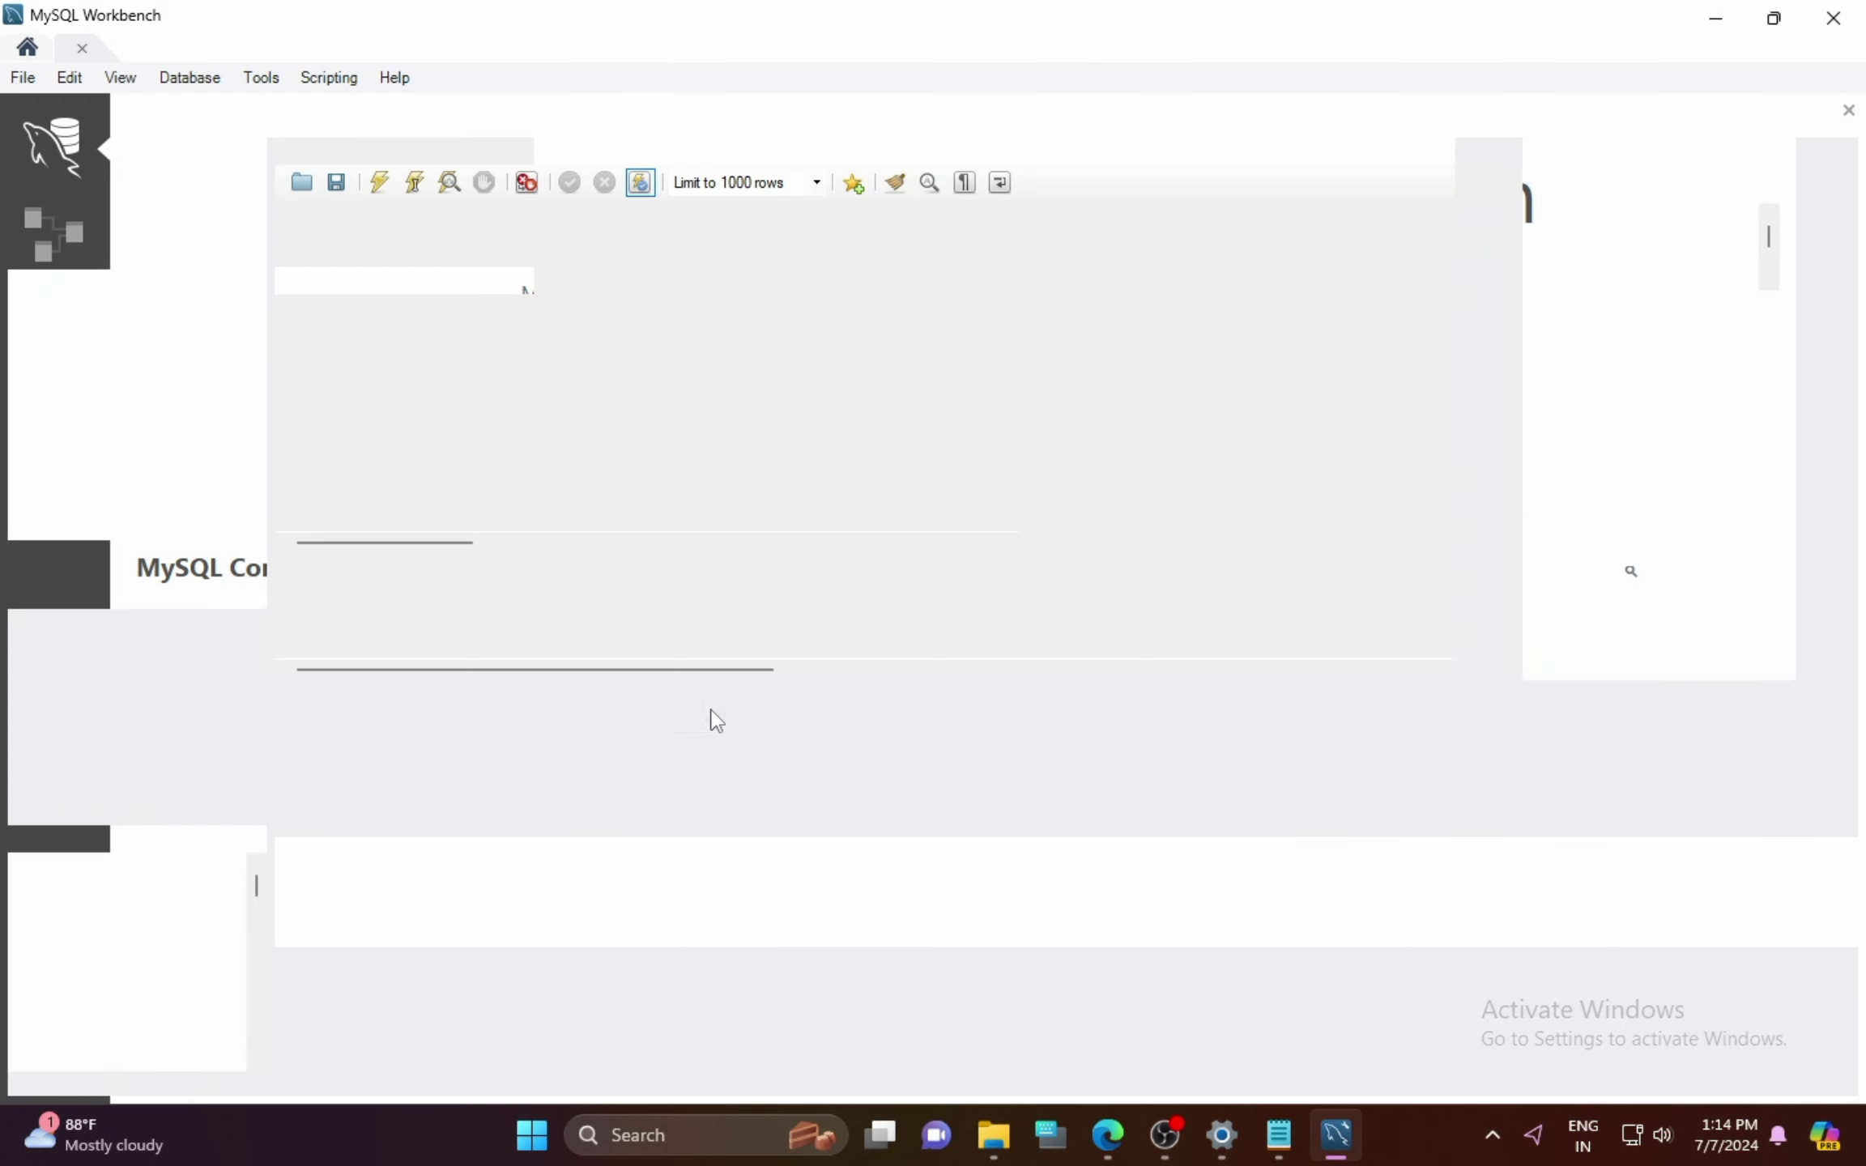
Step: Run 'use sakila;' in Query 1, then try 'select * from sakila;', which fails with Error 1146
{"action": "key", "text": "Return"}
{"action": "key", "text": "Return"}
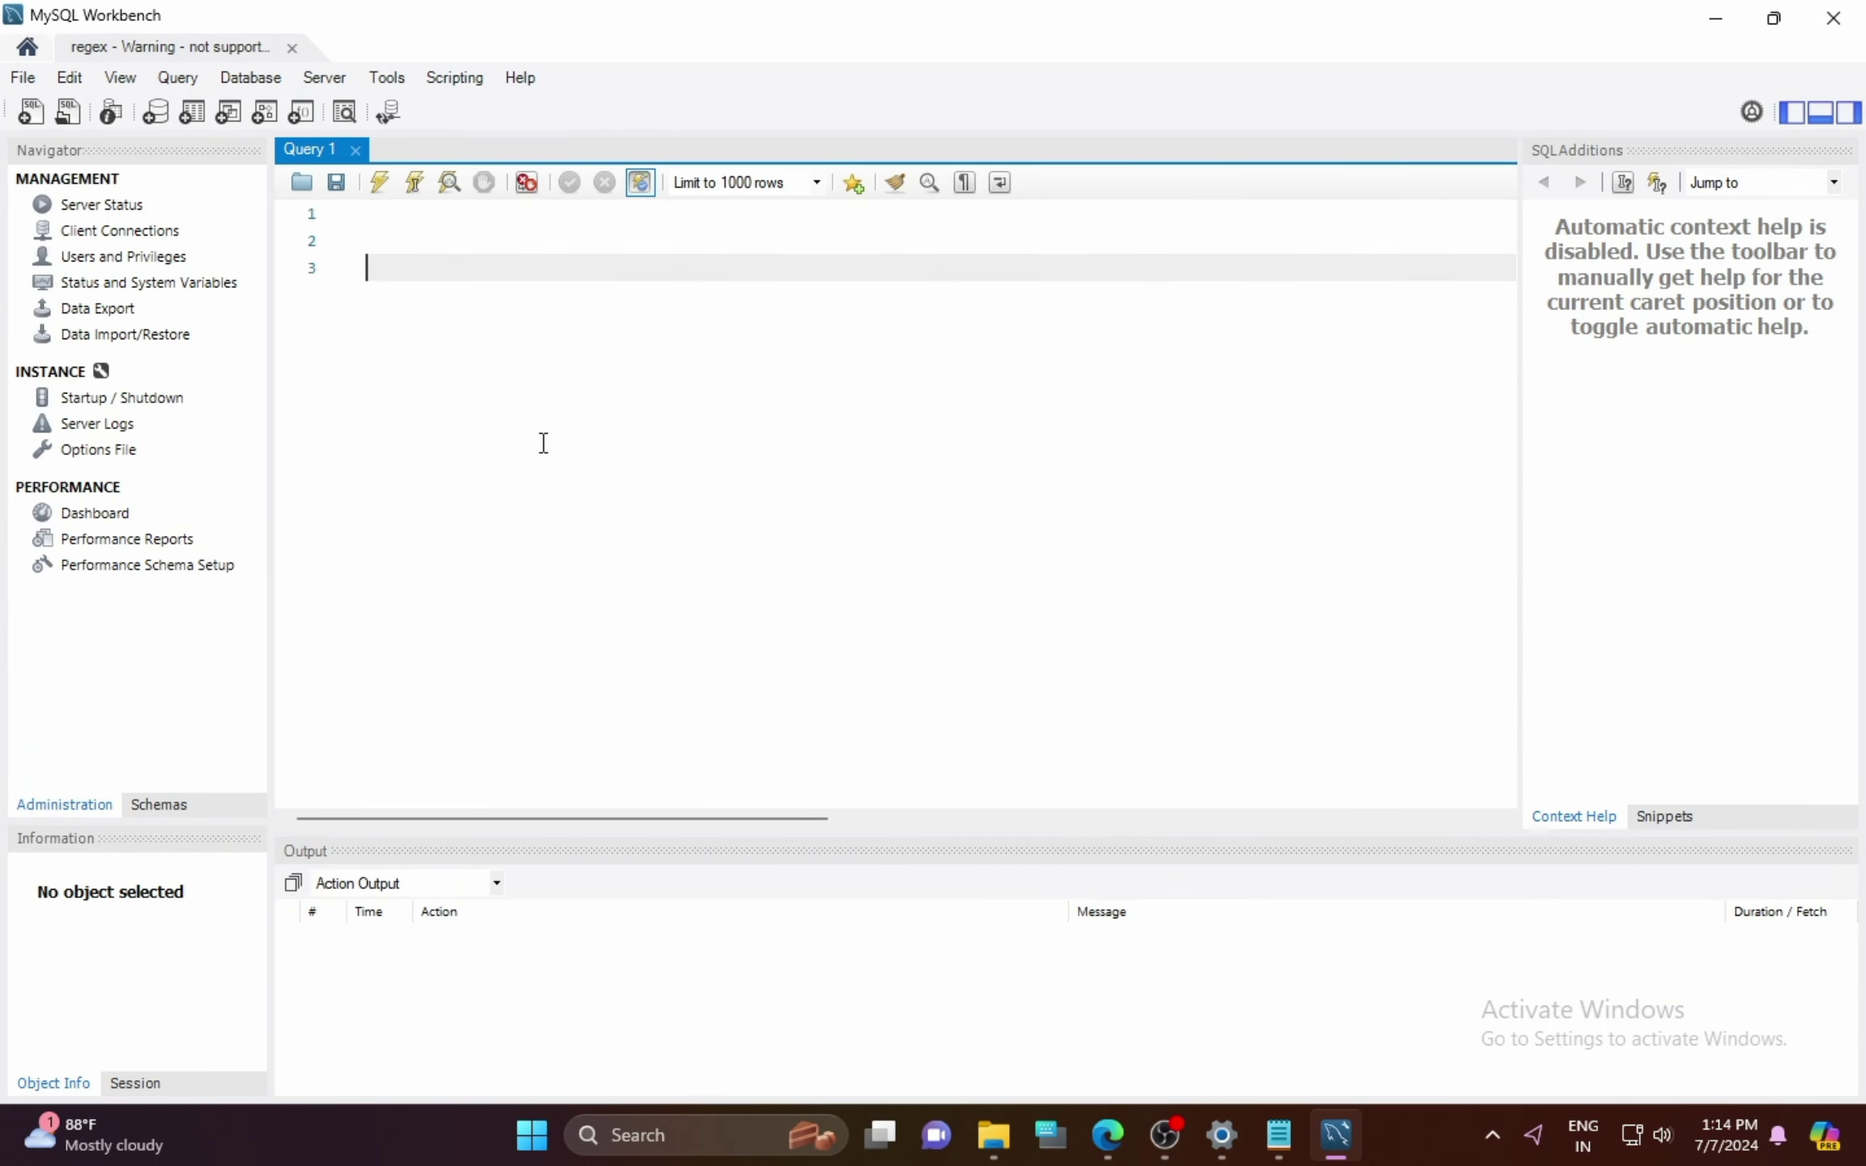
{"action": "type", "text": "use sakila;"}
{"action": "key", "text": "ctrl+Return"}
{"action": "key", "text": "Return"}
{"action": "key", "text": "Return"}
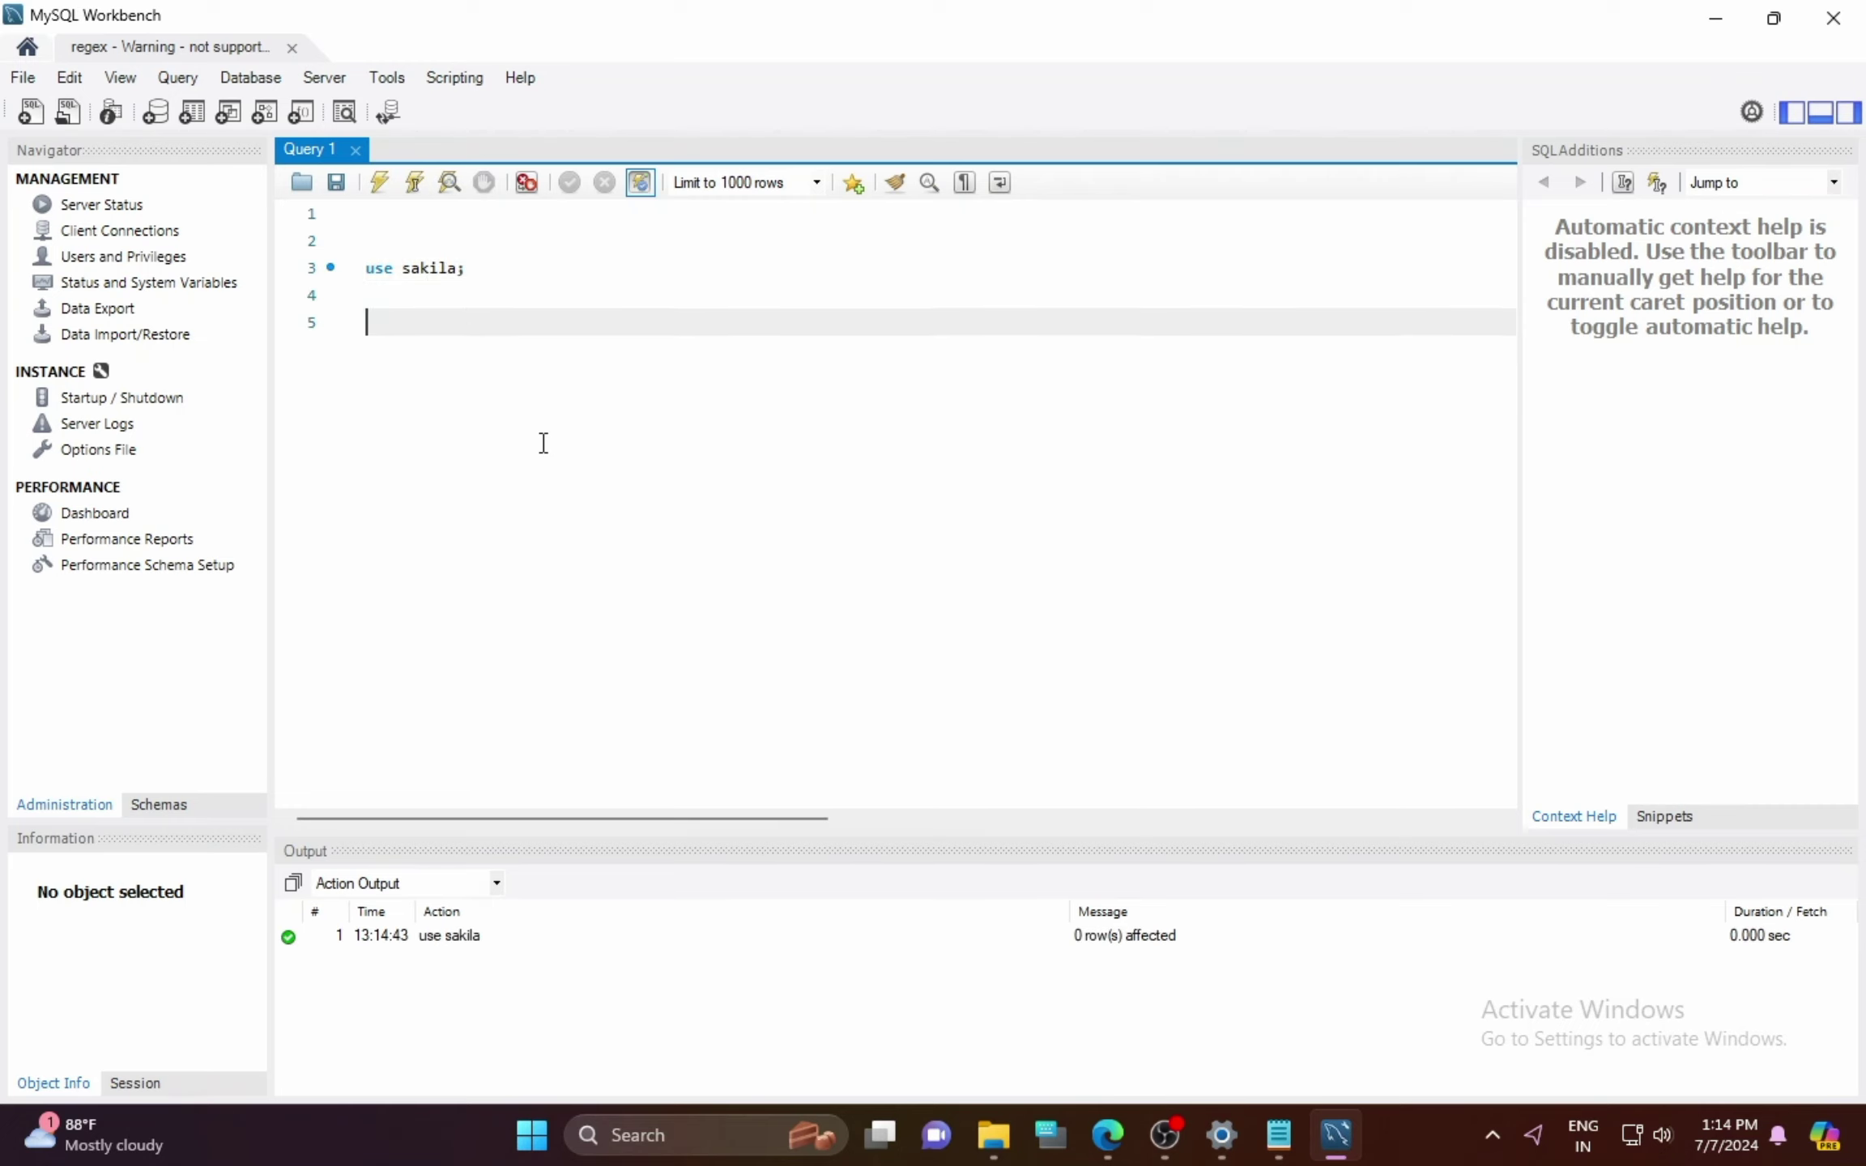
{"action": "type", "text": "se;ect * from sakila;"}
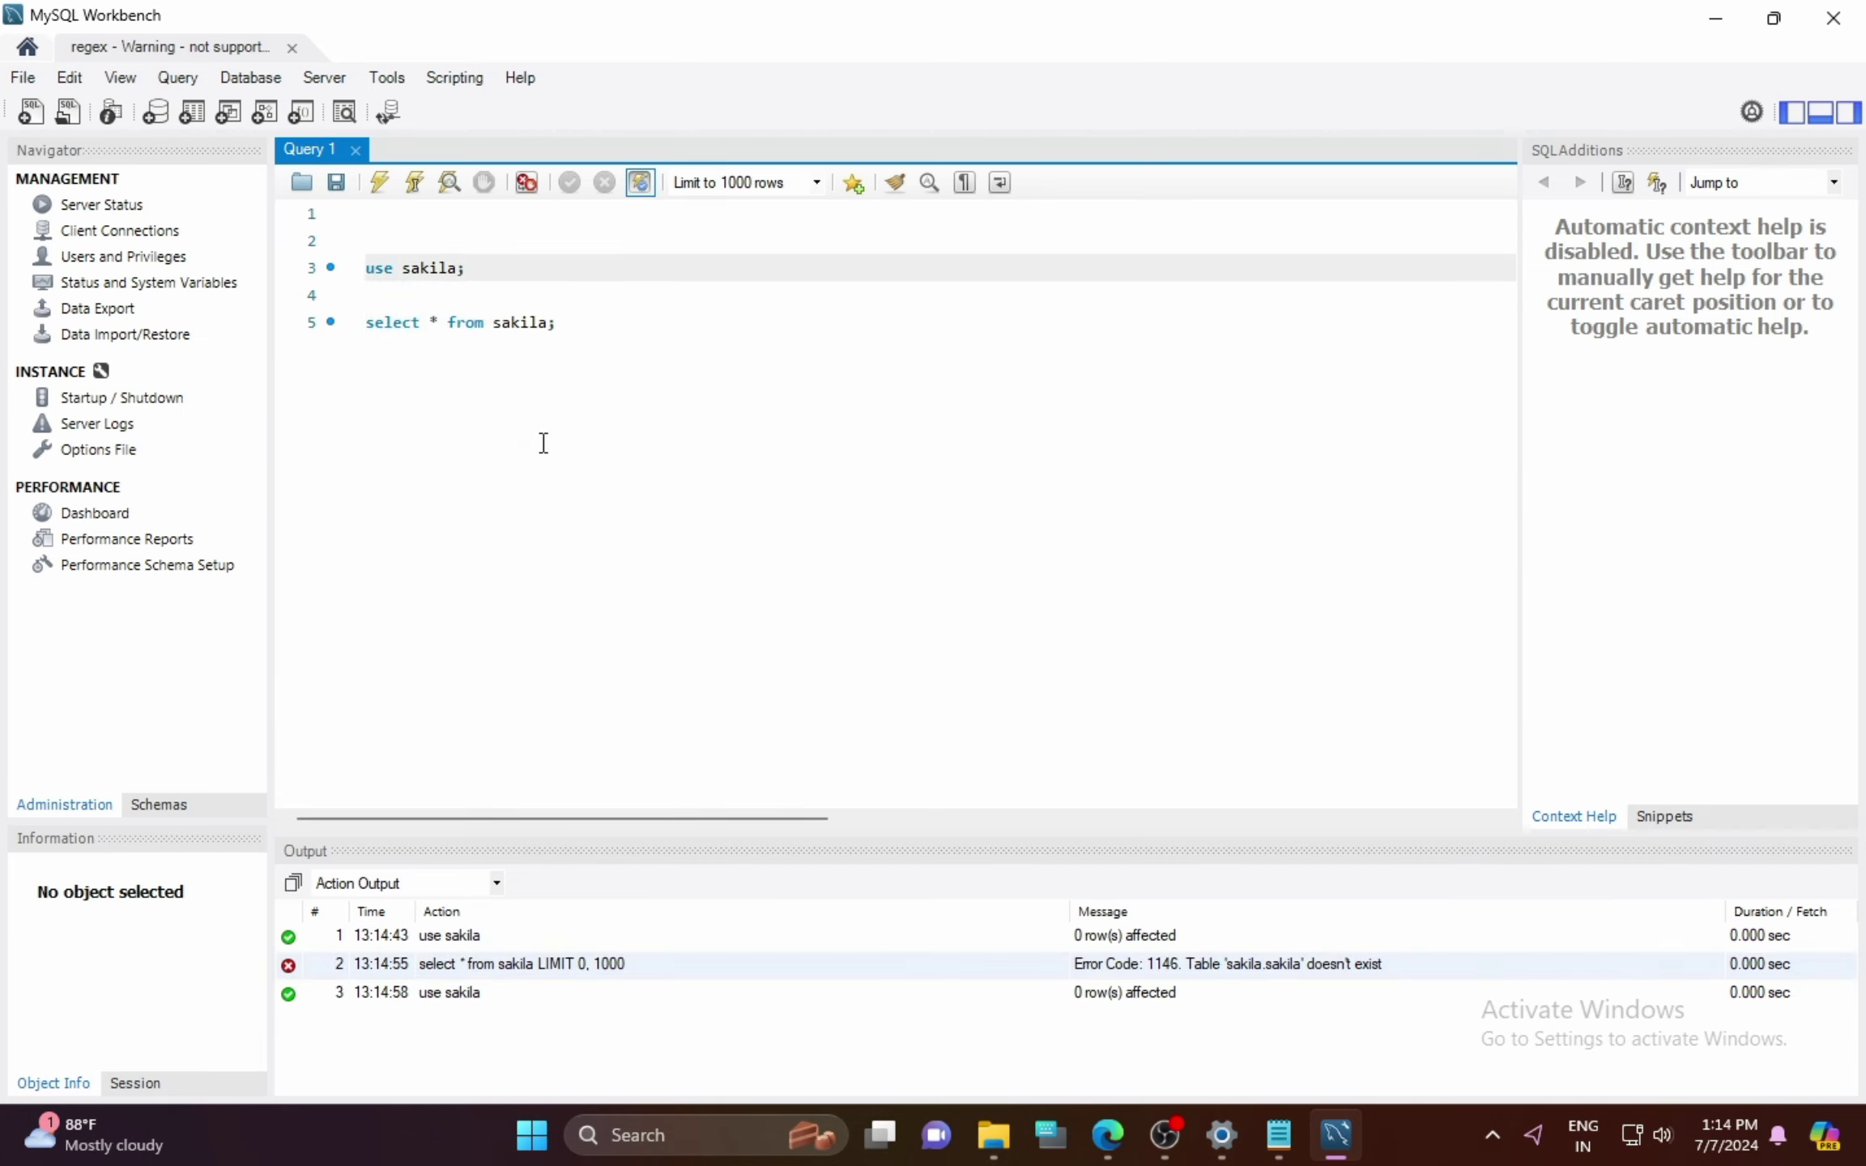
{"action": "key", "text": "Down"}
{"action": "key", "text": "Down"}
{"action": "key", "text": "End"}
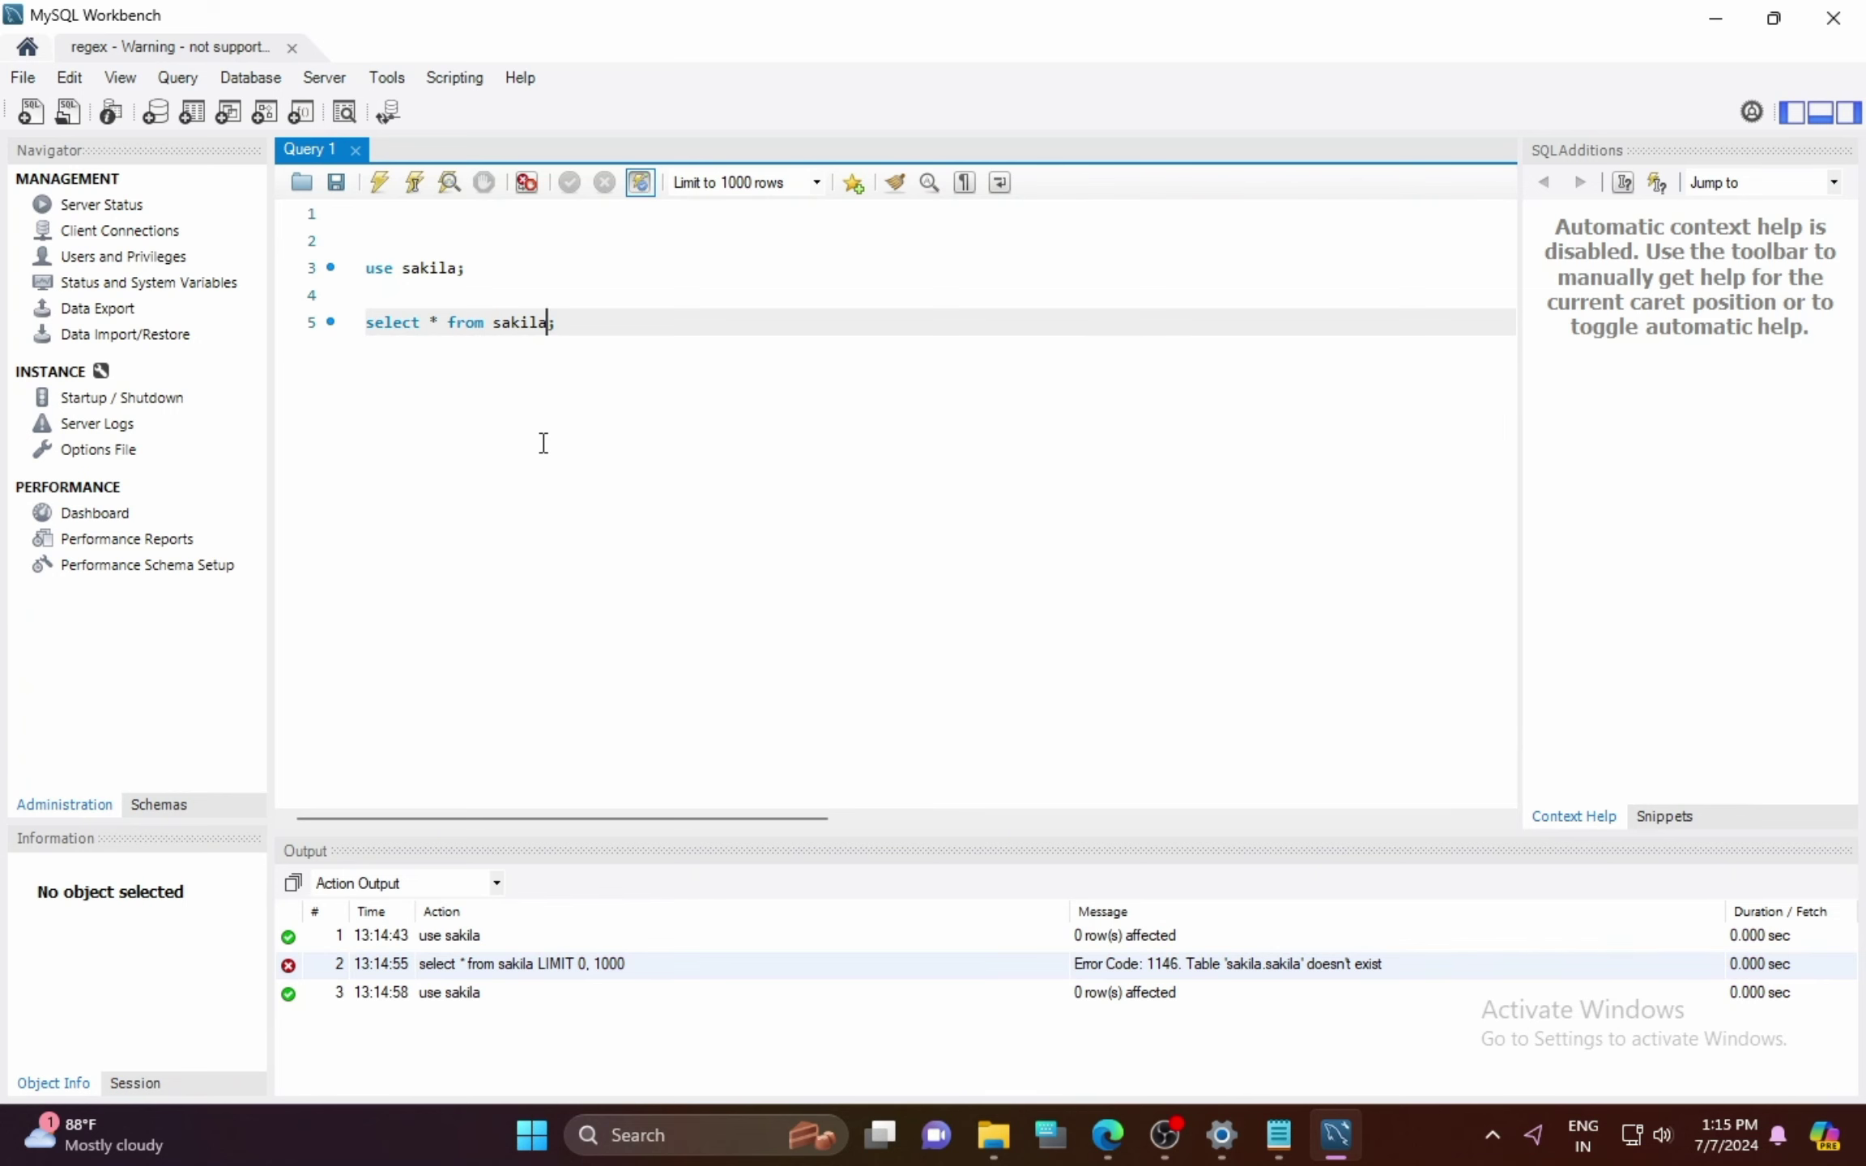
Step: Query sakila.actor, then add and run a show tables line above it, listing 23 tables
{"action": "type", "text": "actor"}
{"action": "key", "text": "ctrl+Return"}
{"action": "key", "text": "Up"}
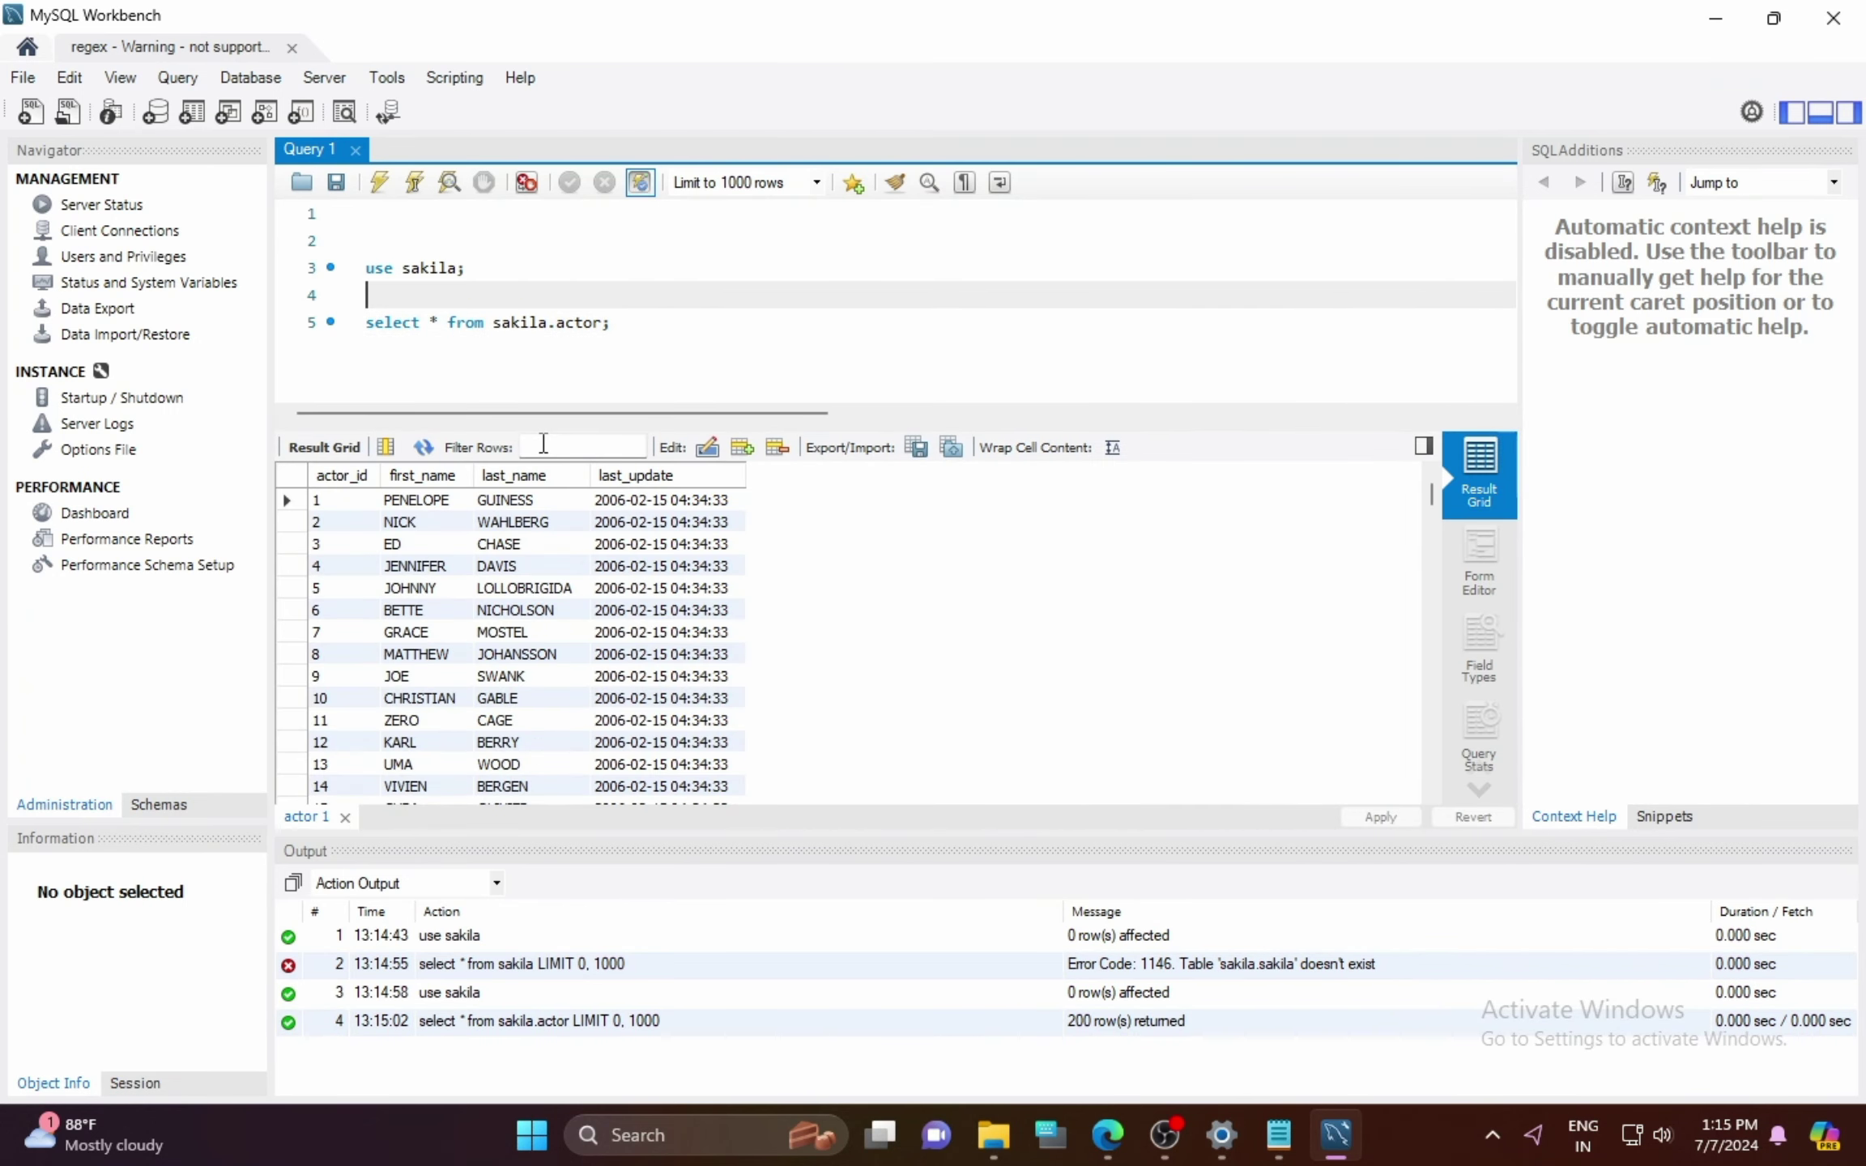
{"action": "key", "text": "Return"}
{"action": "type", "text": "show "}
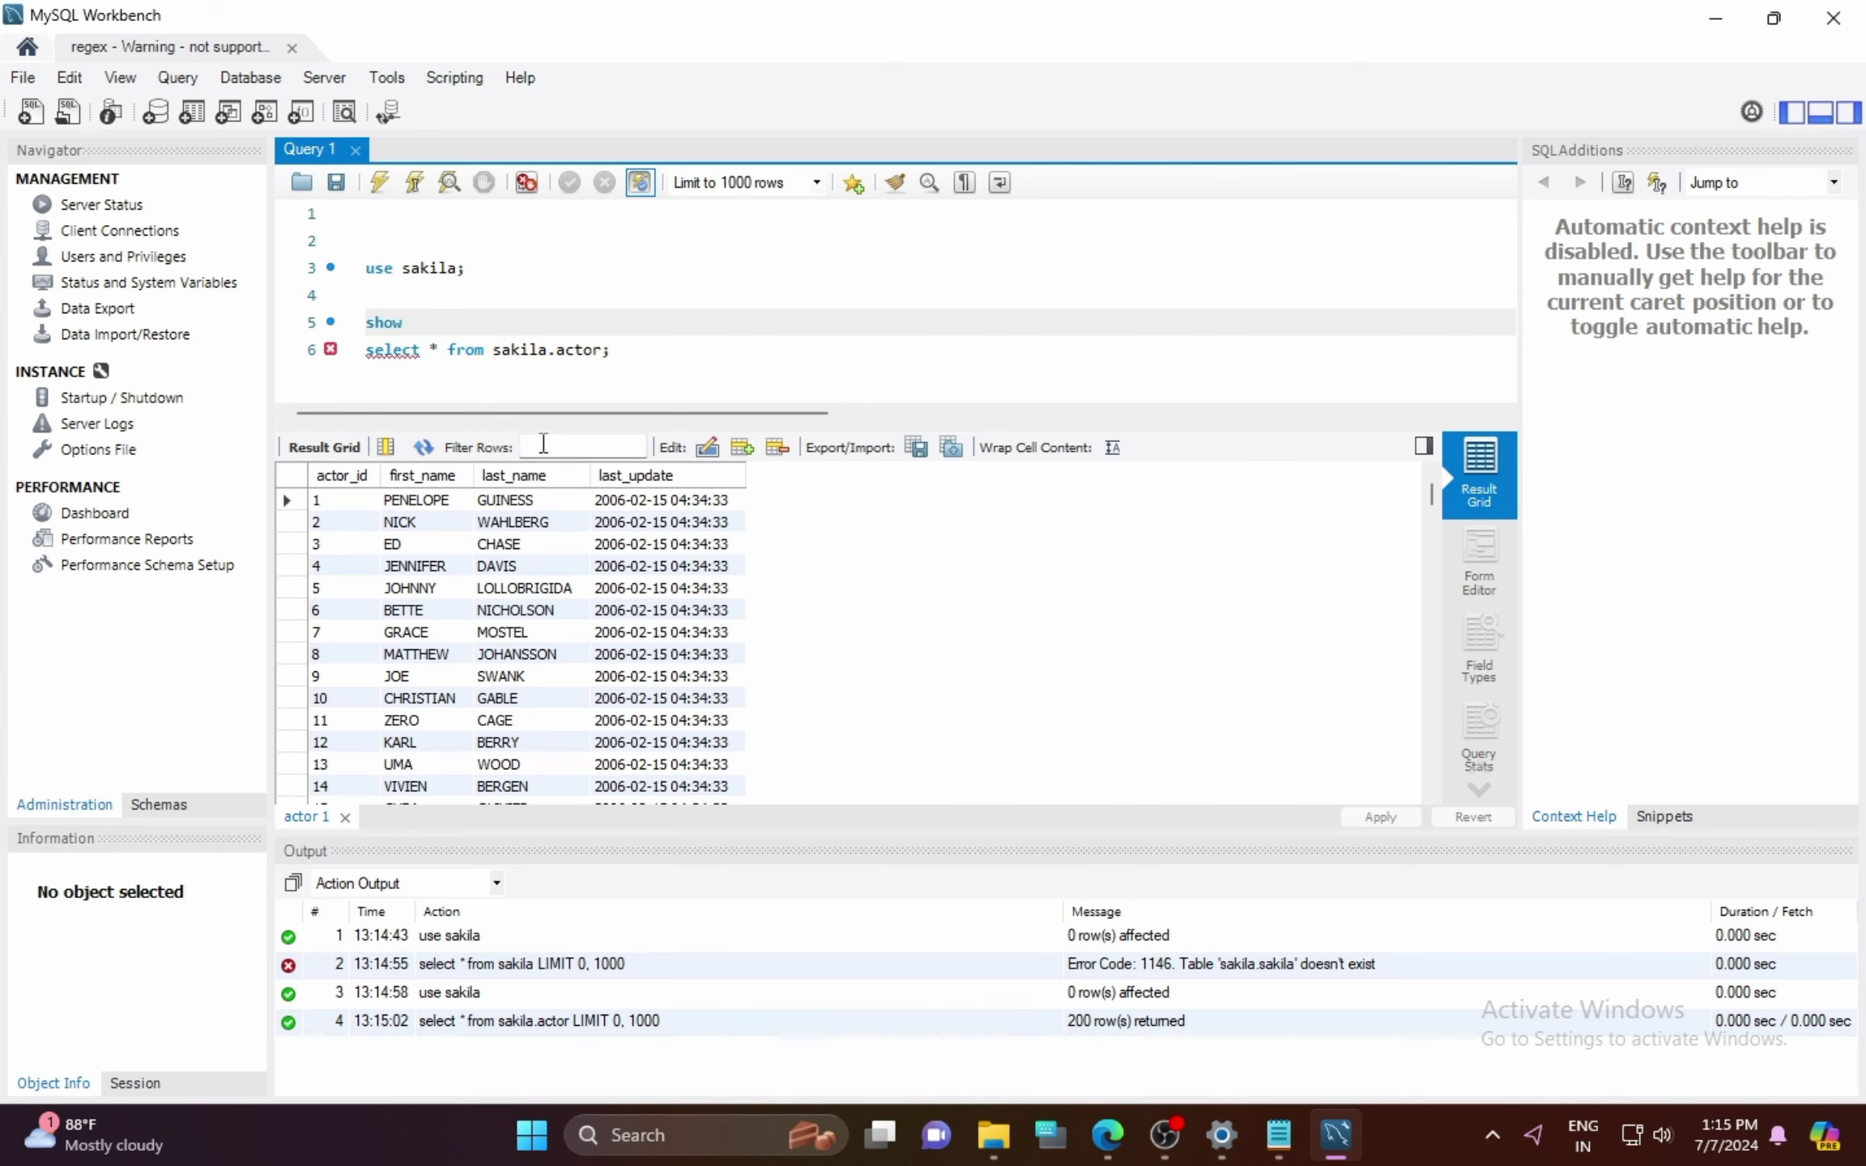
{"action": "type", "text": "tables;"}
{"action": "key", "text": "ctrl+Return"}
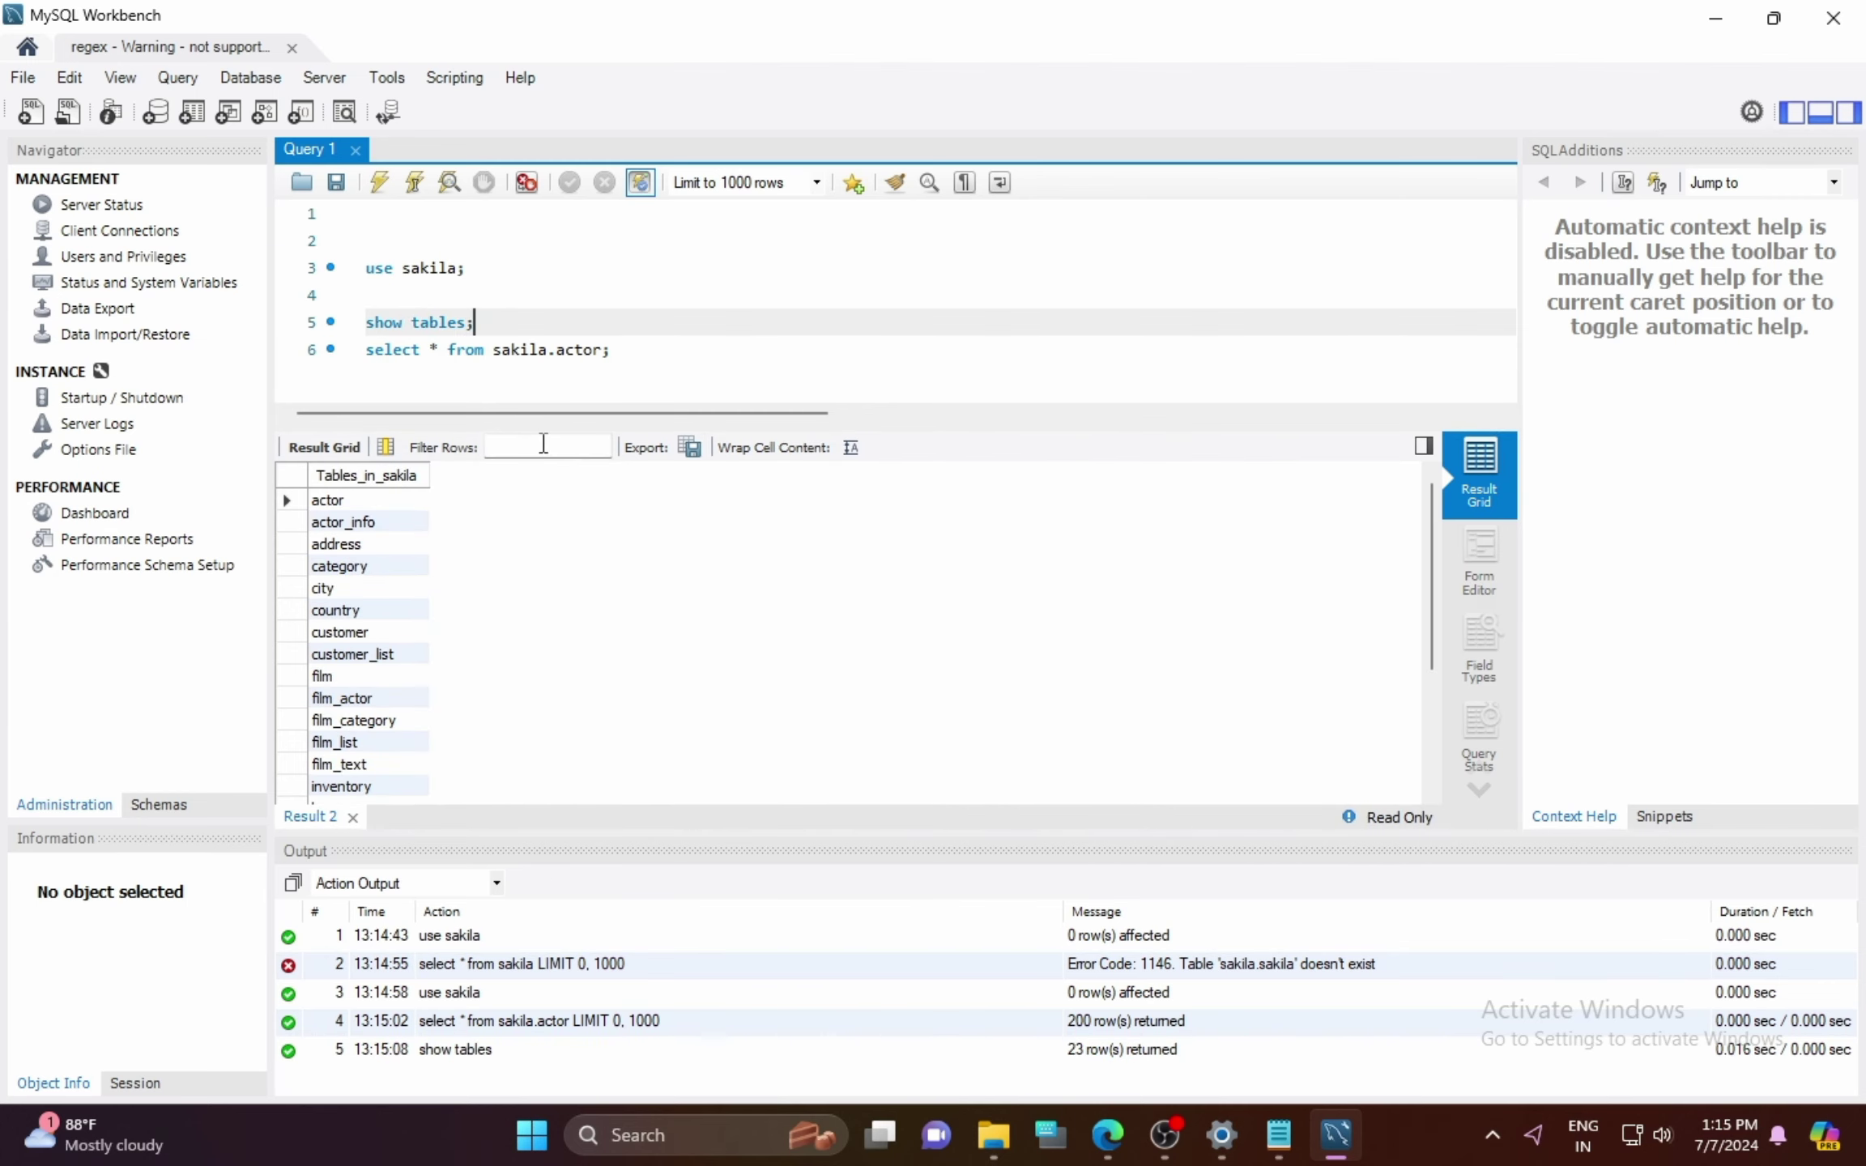
Step: Rerun the sakila.actor select below show tables to return the 200 actor rows
{"action": "key", "text": "Down"}
{"action": "key", "text": "ctrl+Return"}
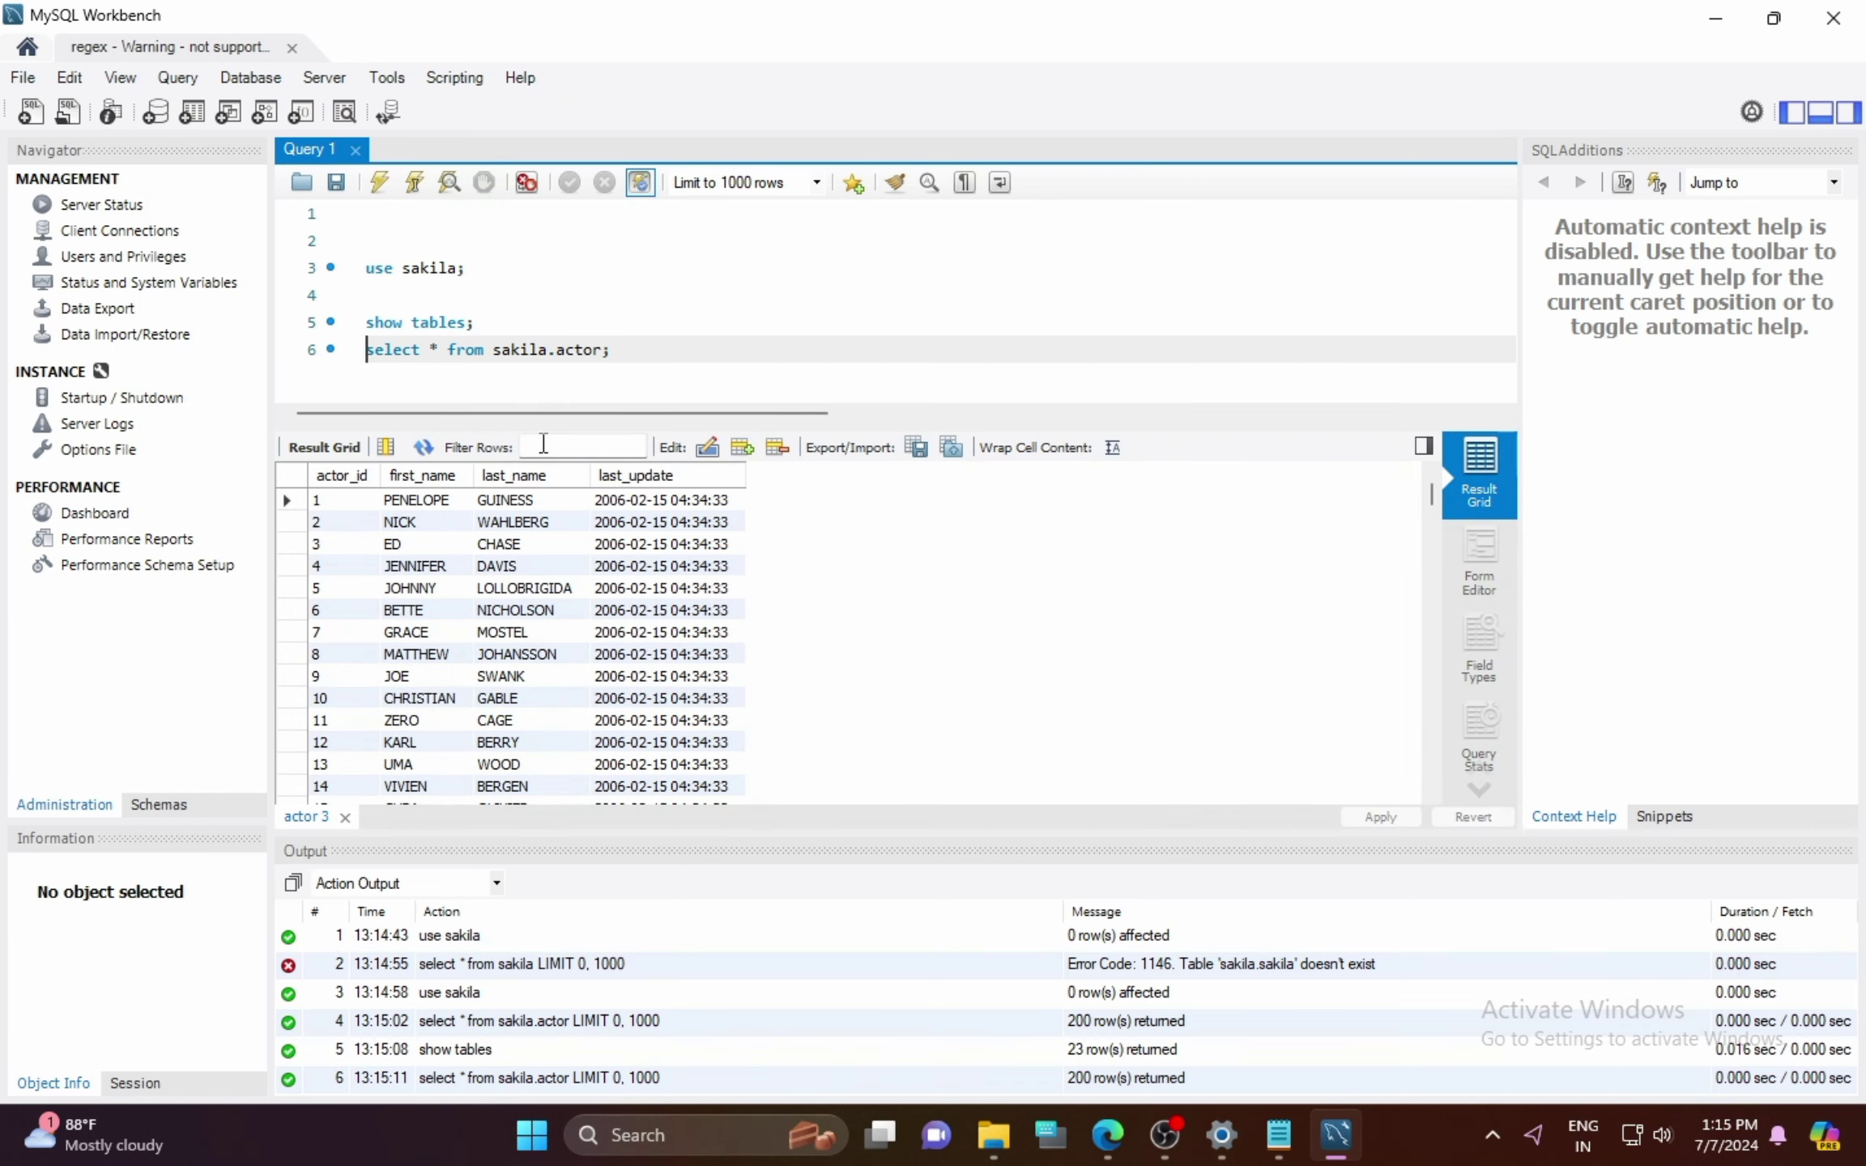
{"action": "key", "text": "Up"}
{"action": "key", "text": "Return"}
{"action": "key", "text": "Down"}
{"action": "key", "text": "ctrl+Return"}
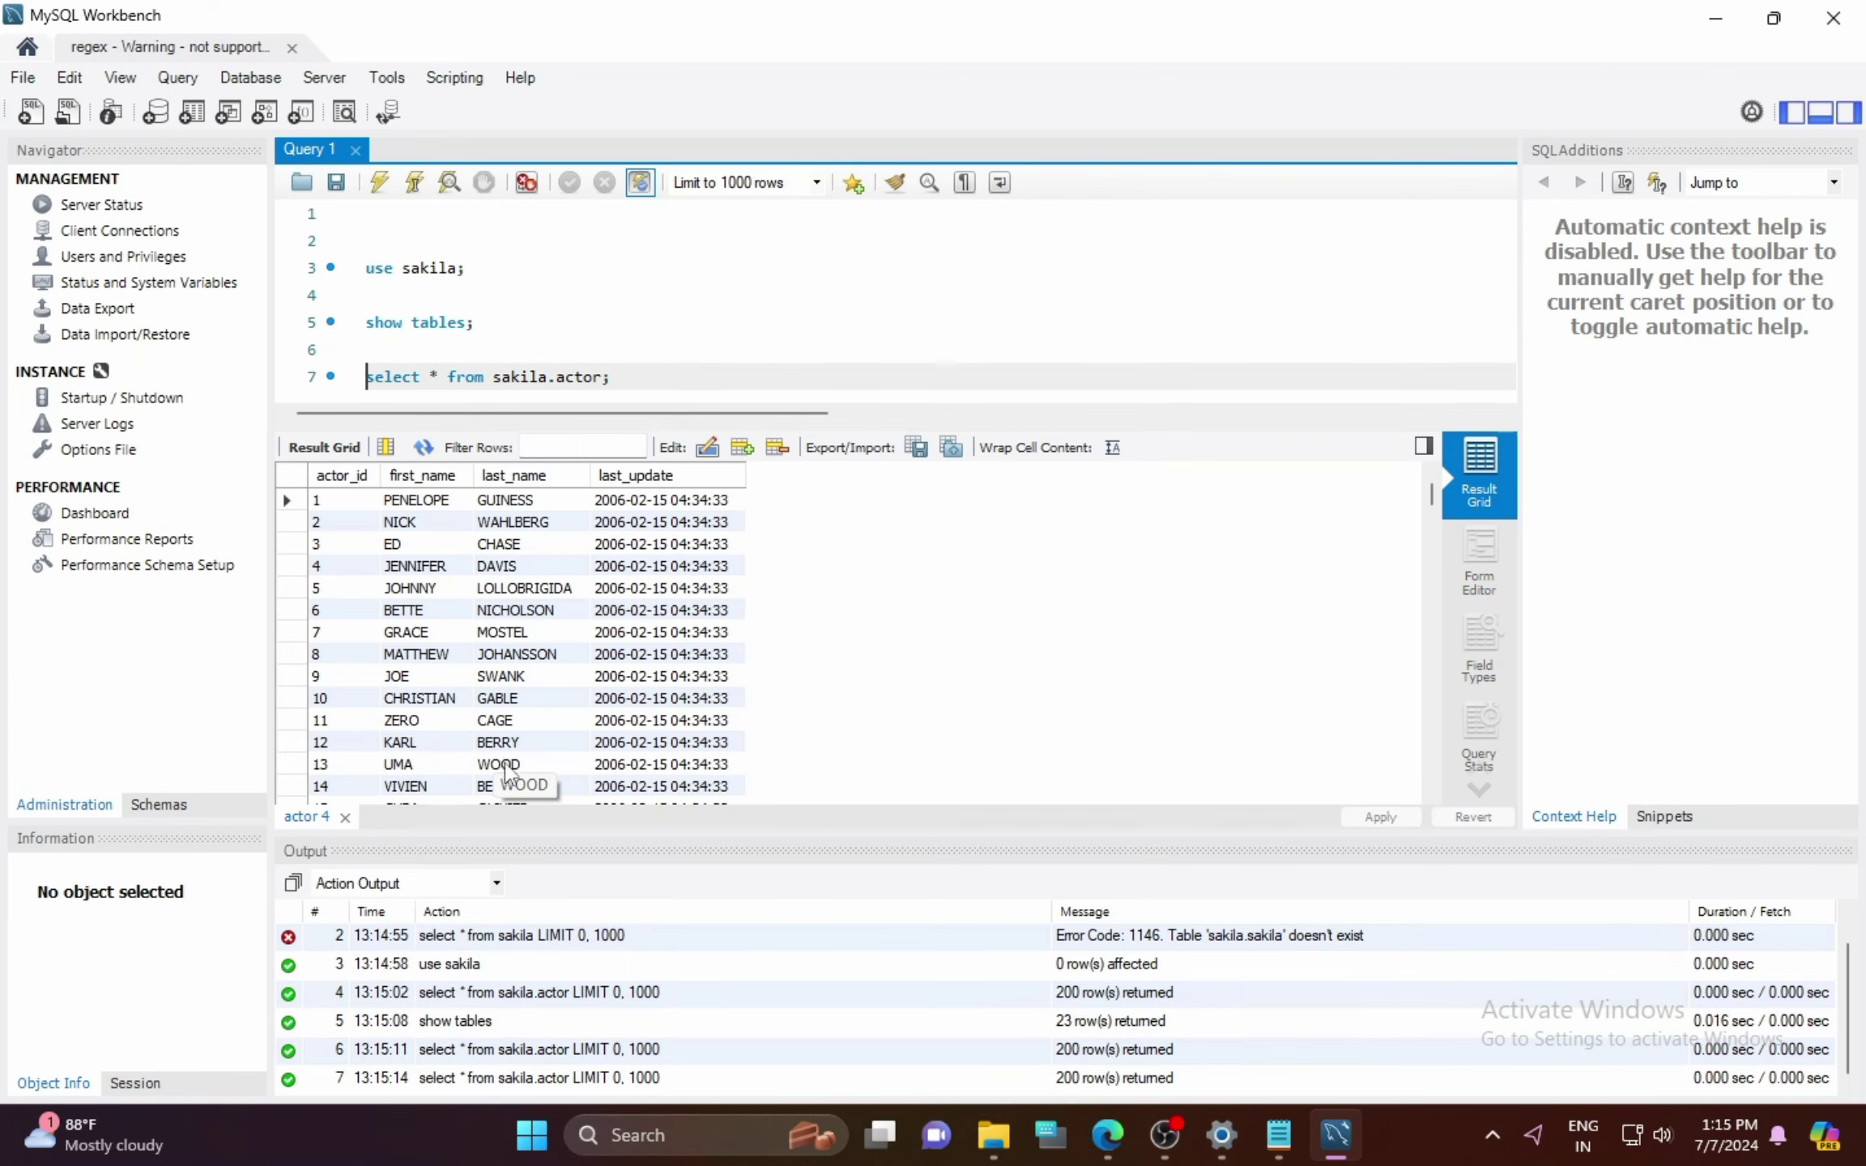
Step: Bring New Text Document.txt in Notepad to the front and paste in the closing lines
{"action": "mouse_move", "coordinate": [1277, 1135]}
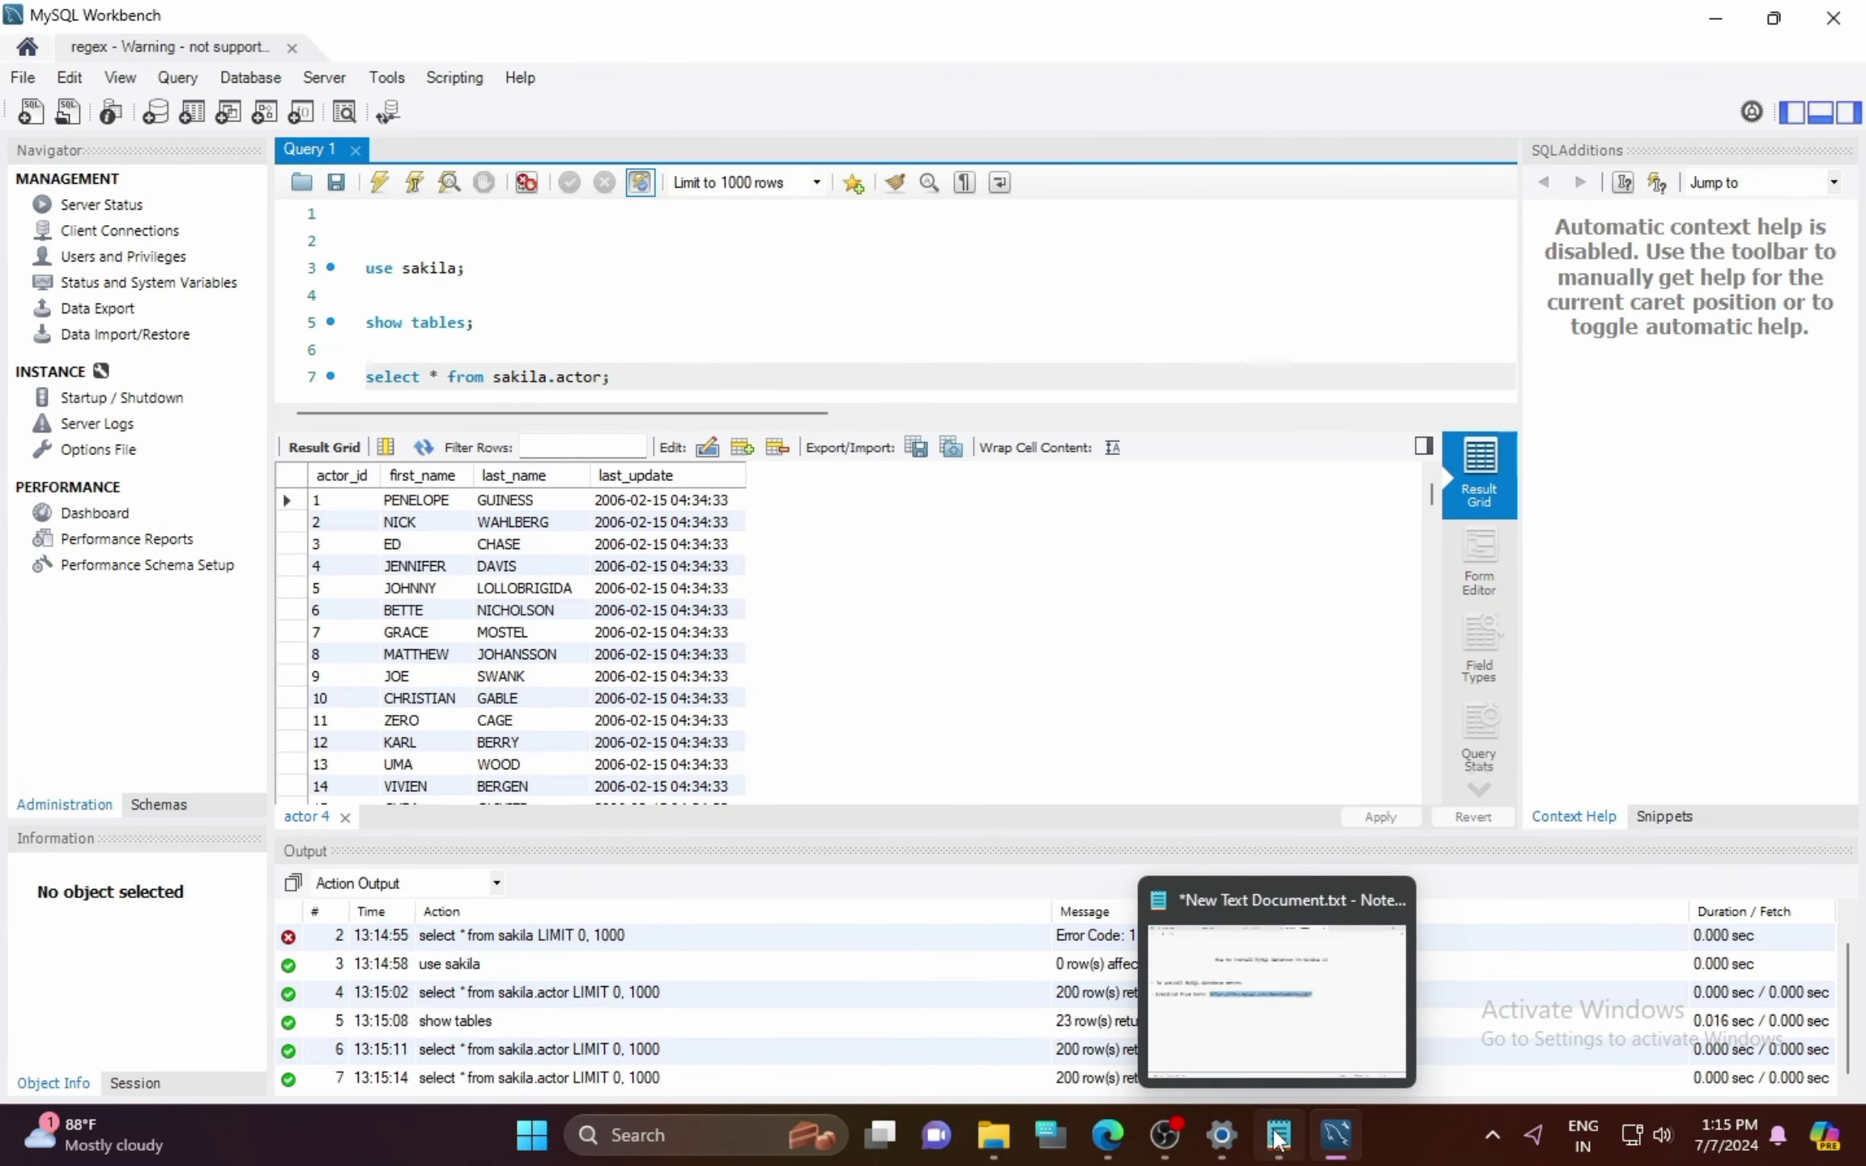
{"action": "left_click", "coordinate": [1277, 1136]}
{"action": "left_click", "coordinate": [536, 758]}
{"action": "type", "text": "We have now install MySQL Database community edition in windows 11  Like and subscribe to our You-Tube channel"}
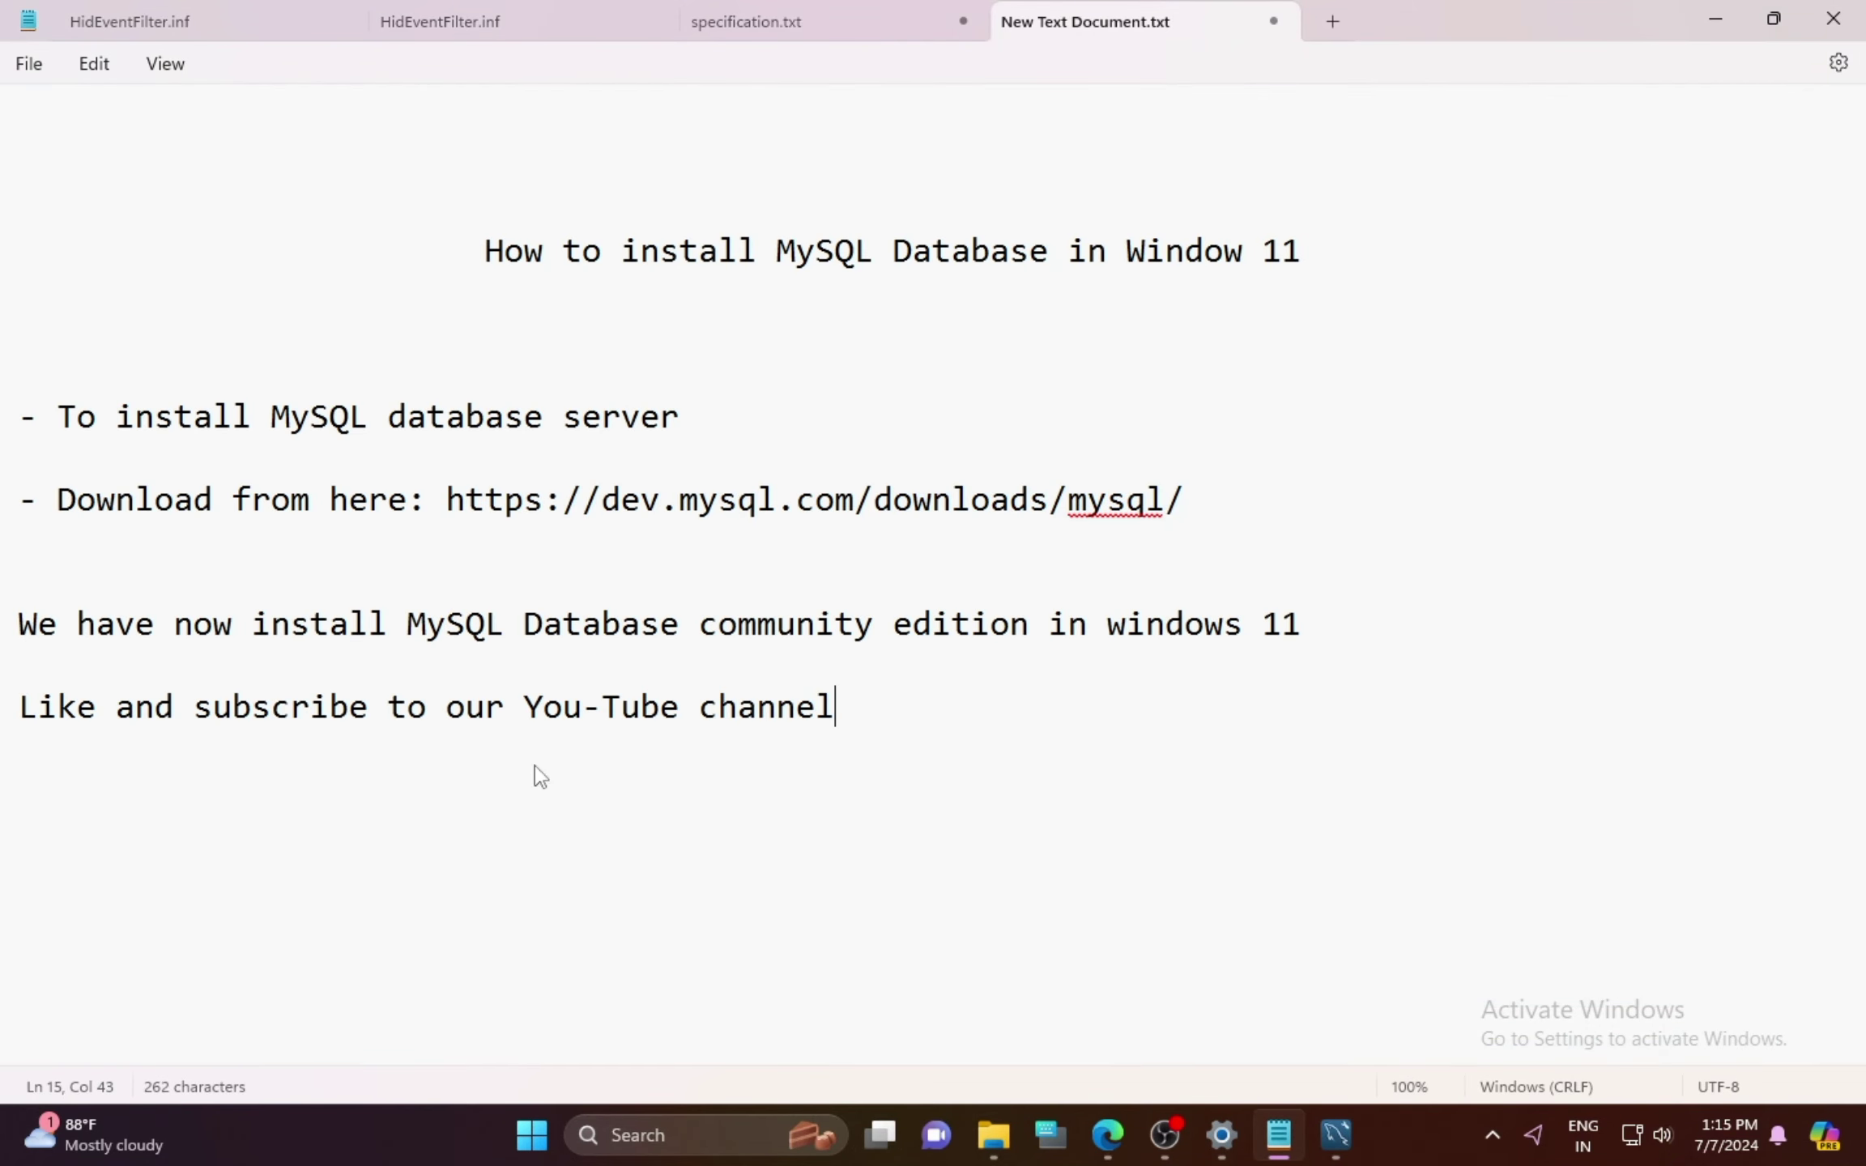
Step: Highlight the closing lines about the MySQL Community edition install and the Like and subscribe line
{"action": "left_click_drag", "start_coordinate": [28, 632], "coordinate": [883, 637]}
{"action": "left_click_drag", "start_coordinate": [1175, 636], "coordinate": [1301, 632]}
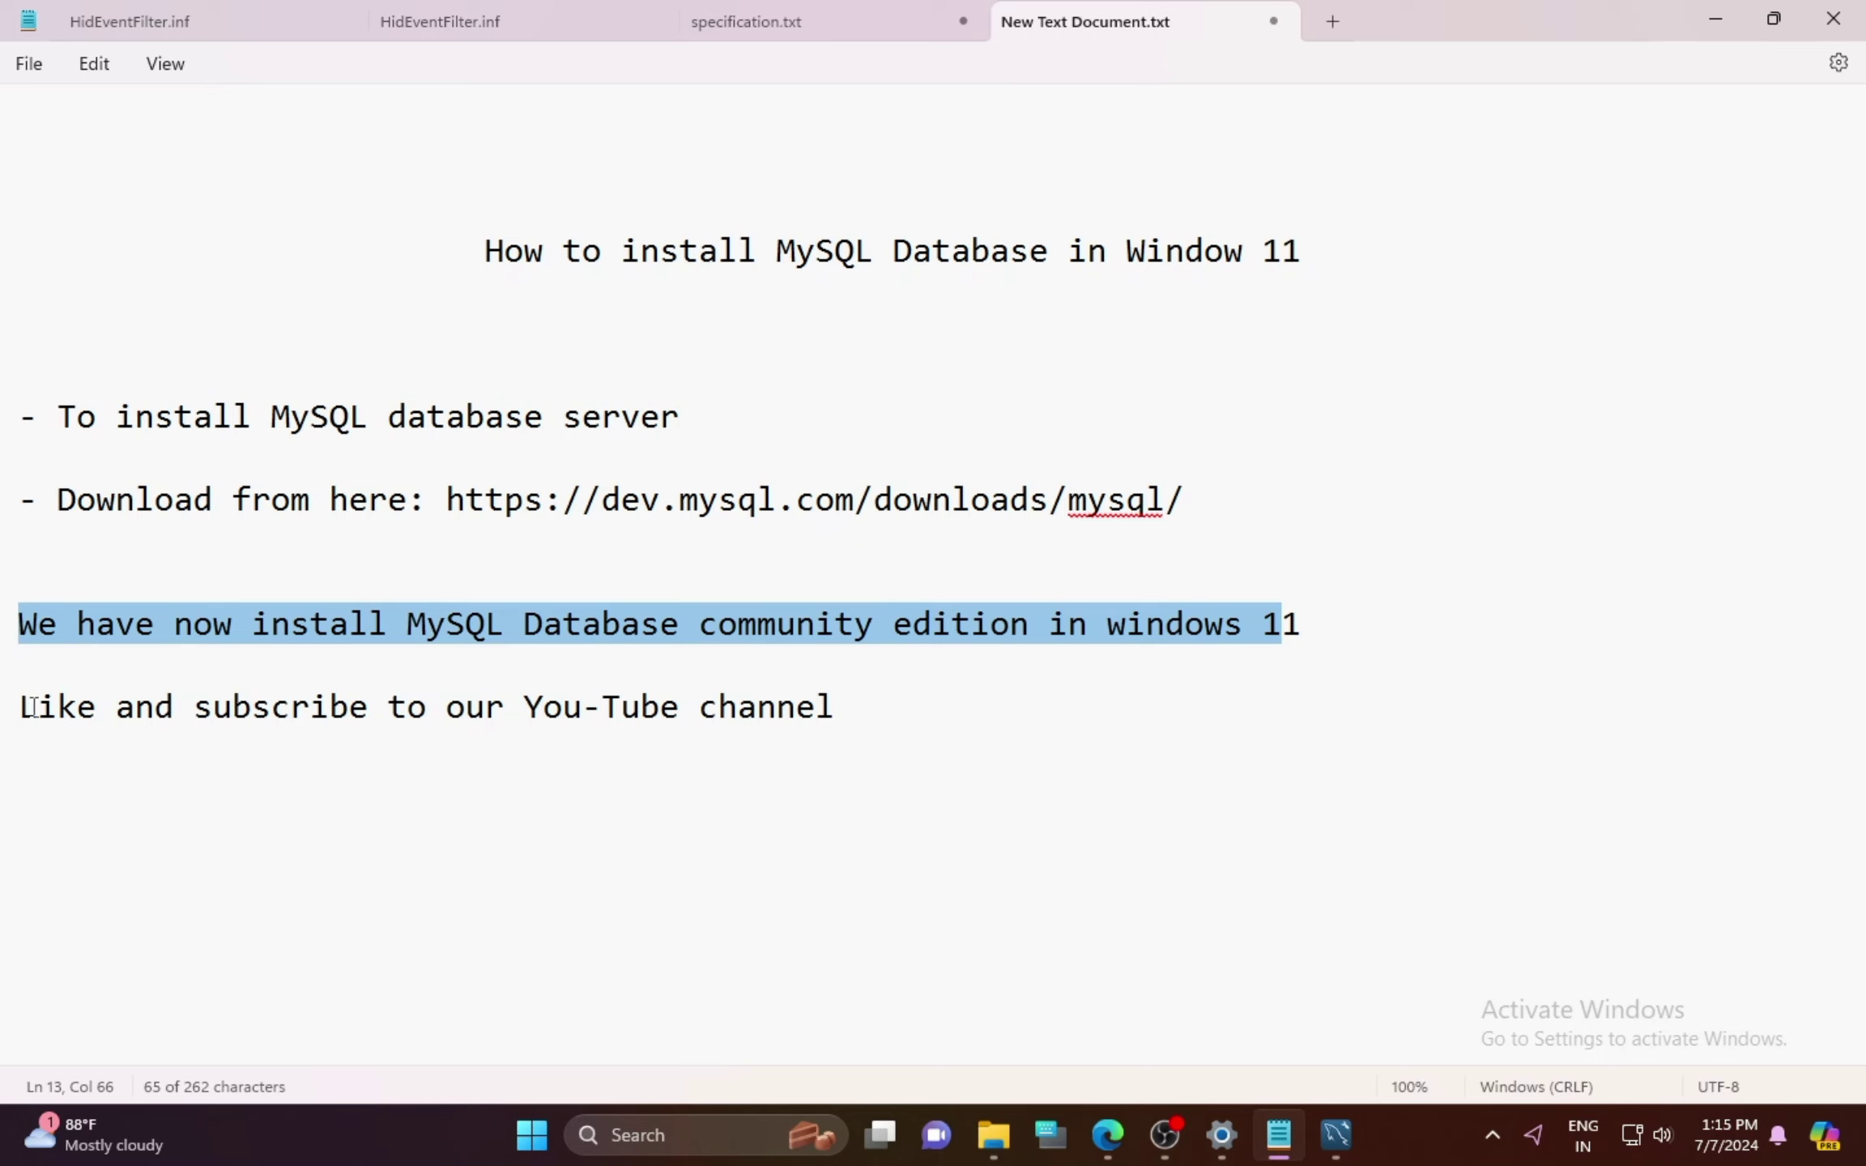
{"action": "left_click_drag", "start_coordinate": [37, 706], "coordinate": [842, 725]}
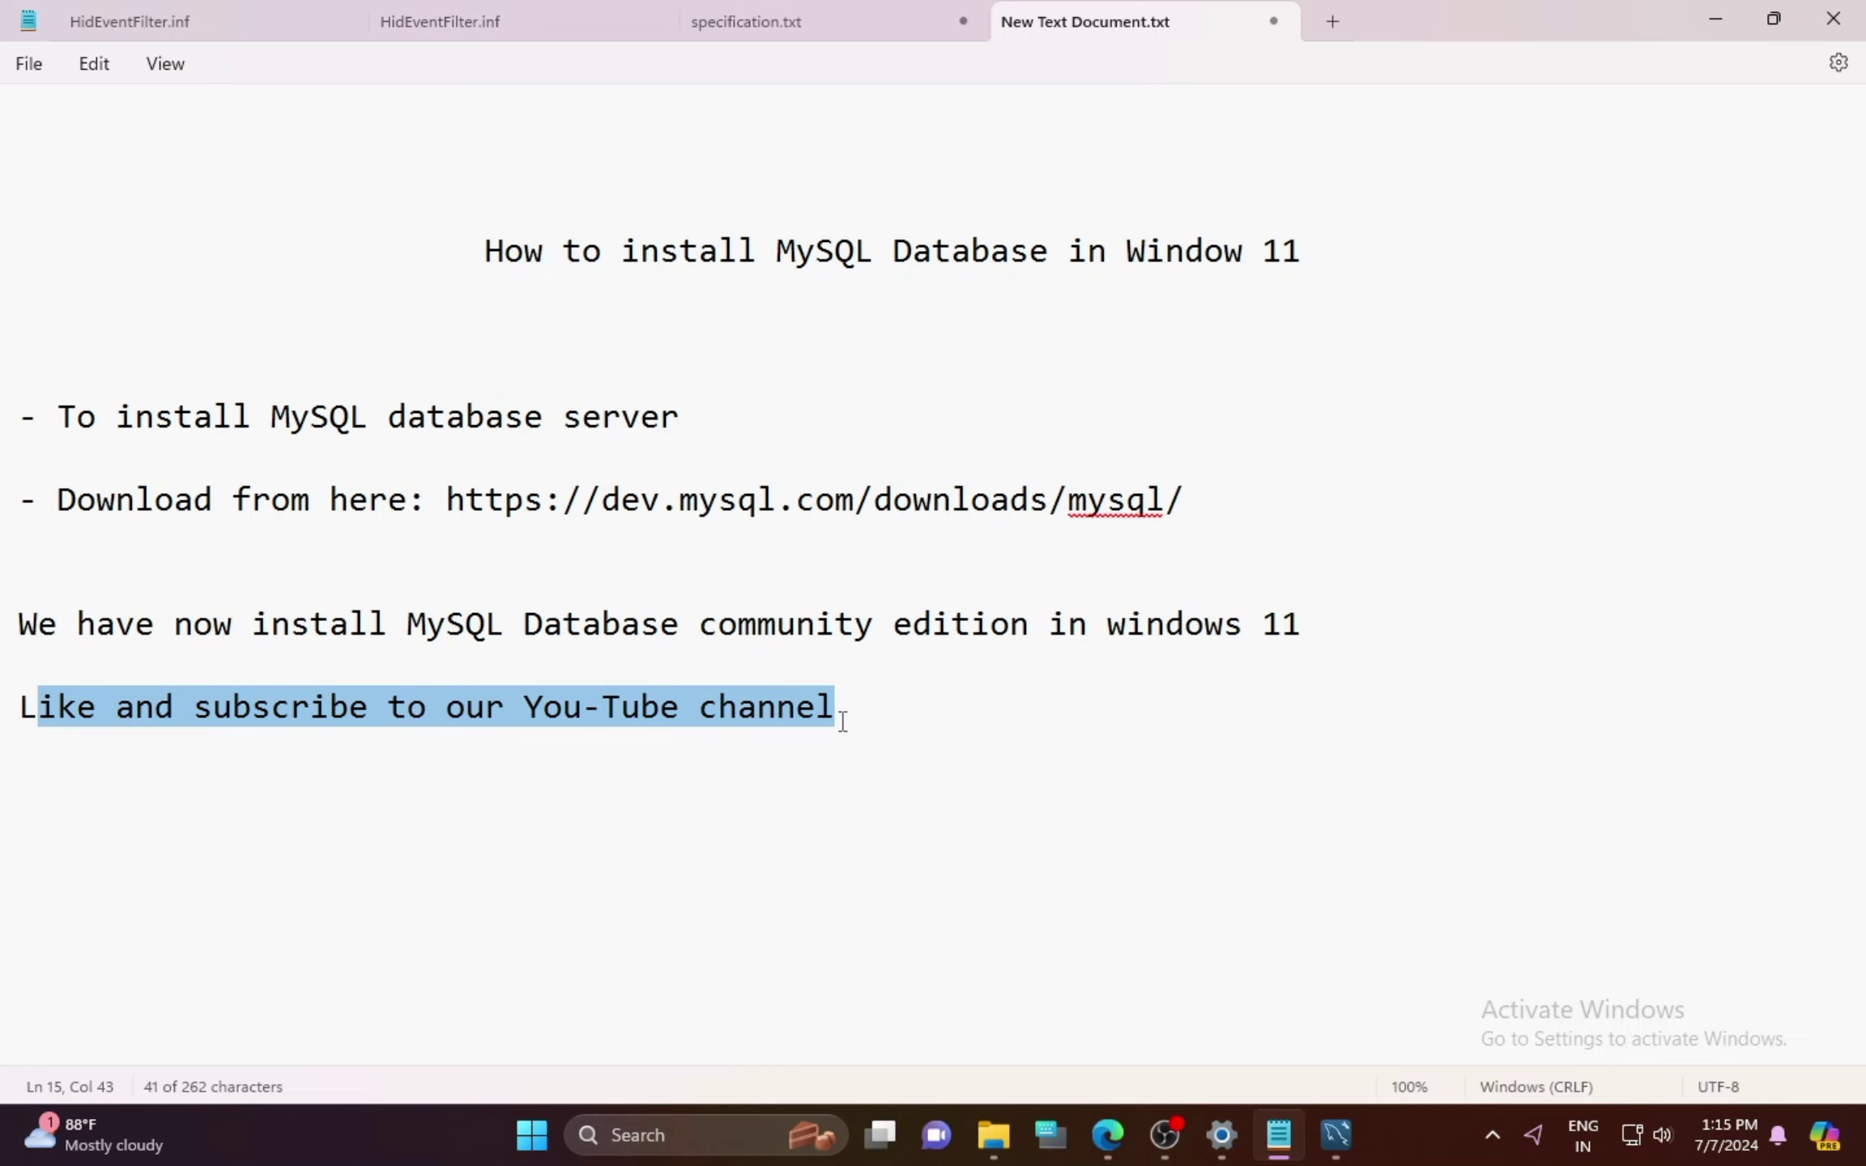
{"action": "left_click", "coordinate": [825, 706]}
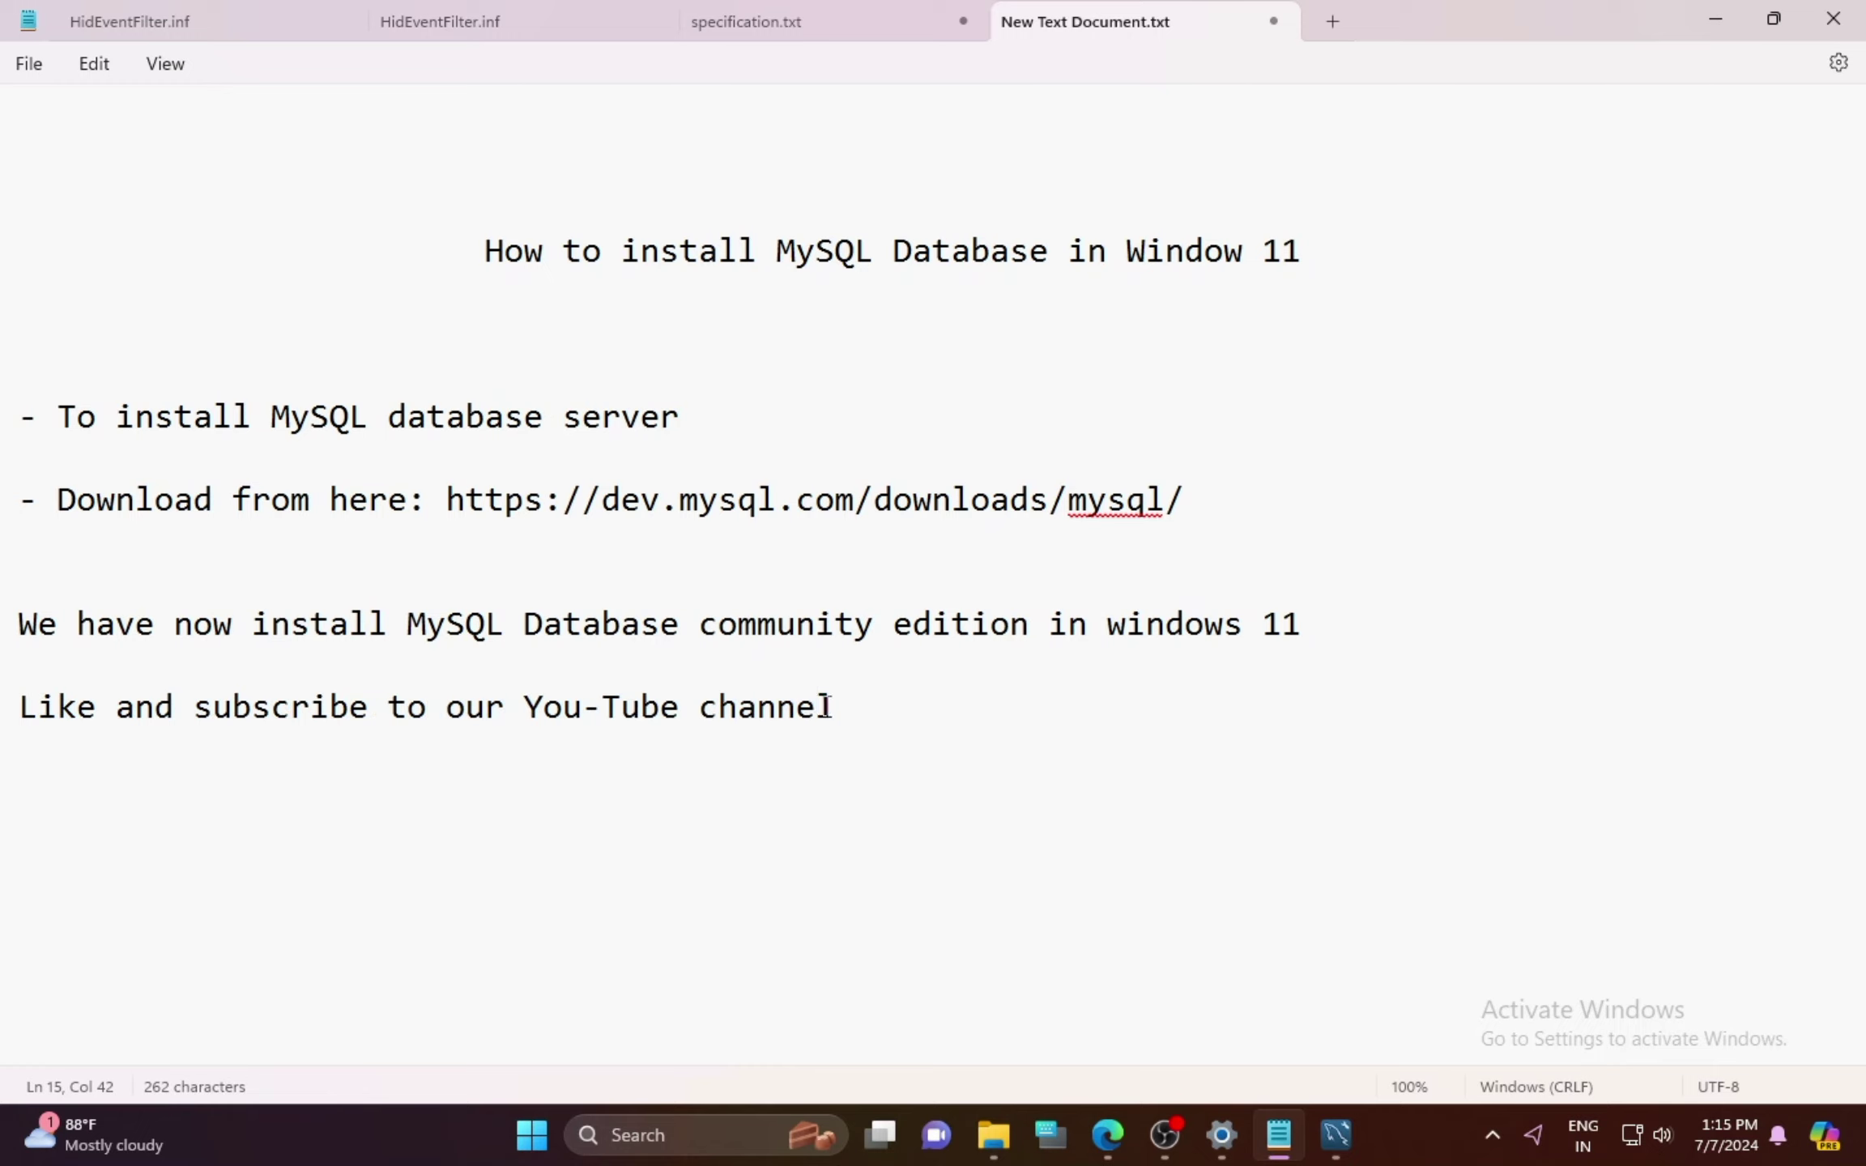